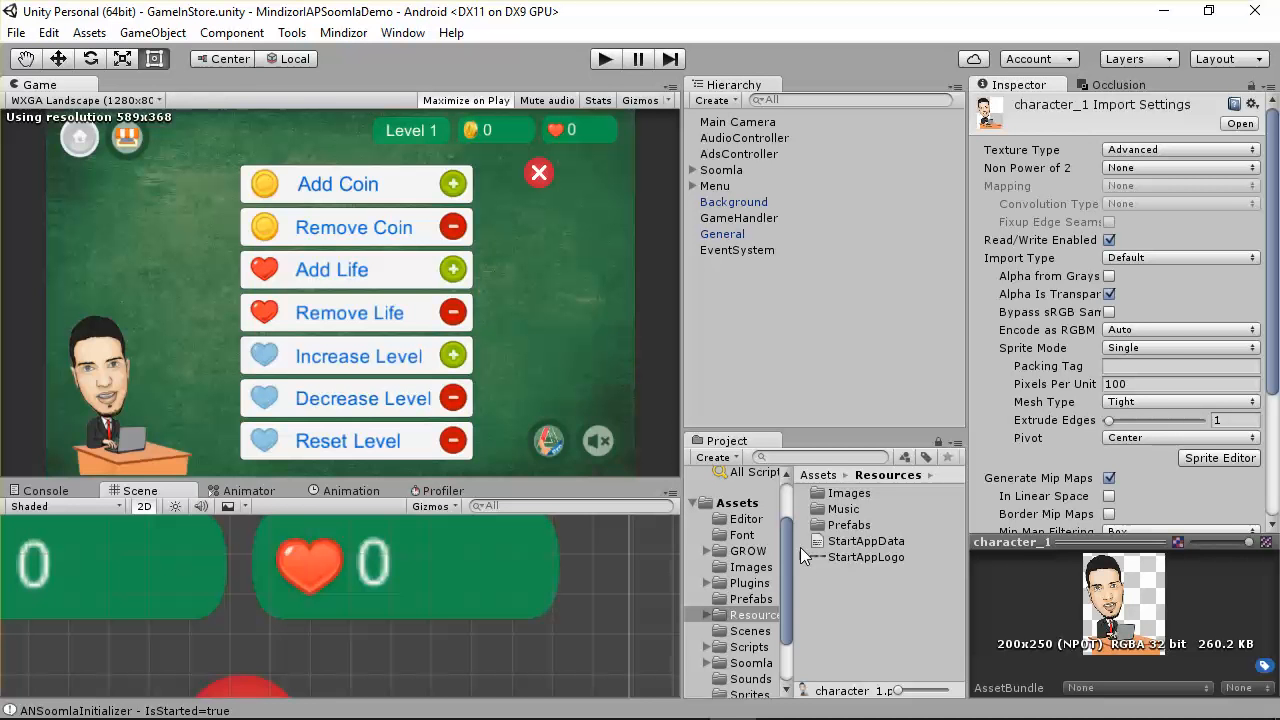
# Open the project's Scenes folder and create a new empty scene.
pyautogui.click(748, 631)
pyautogui.rightClick(896, 569)
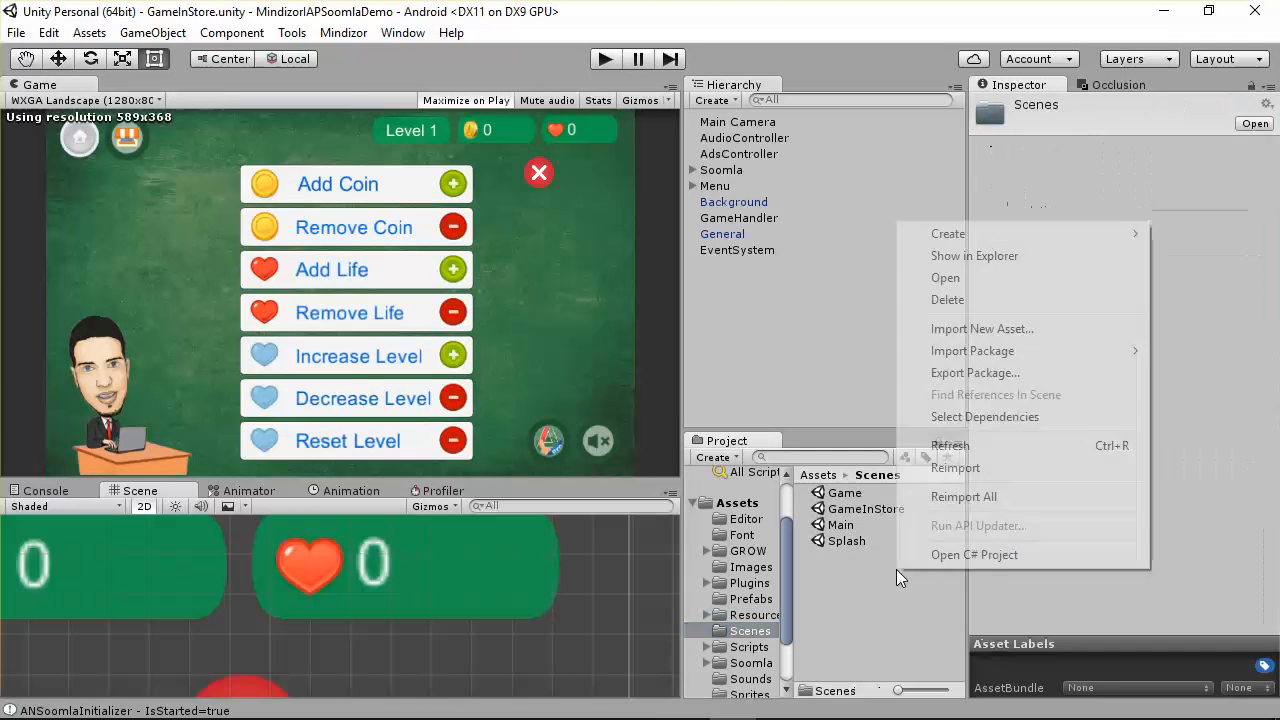
pyautogui.moveTo(979, 231)
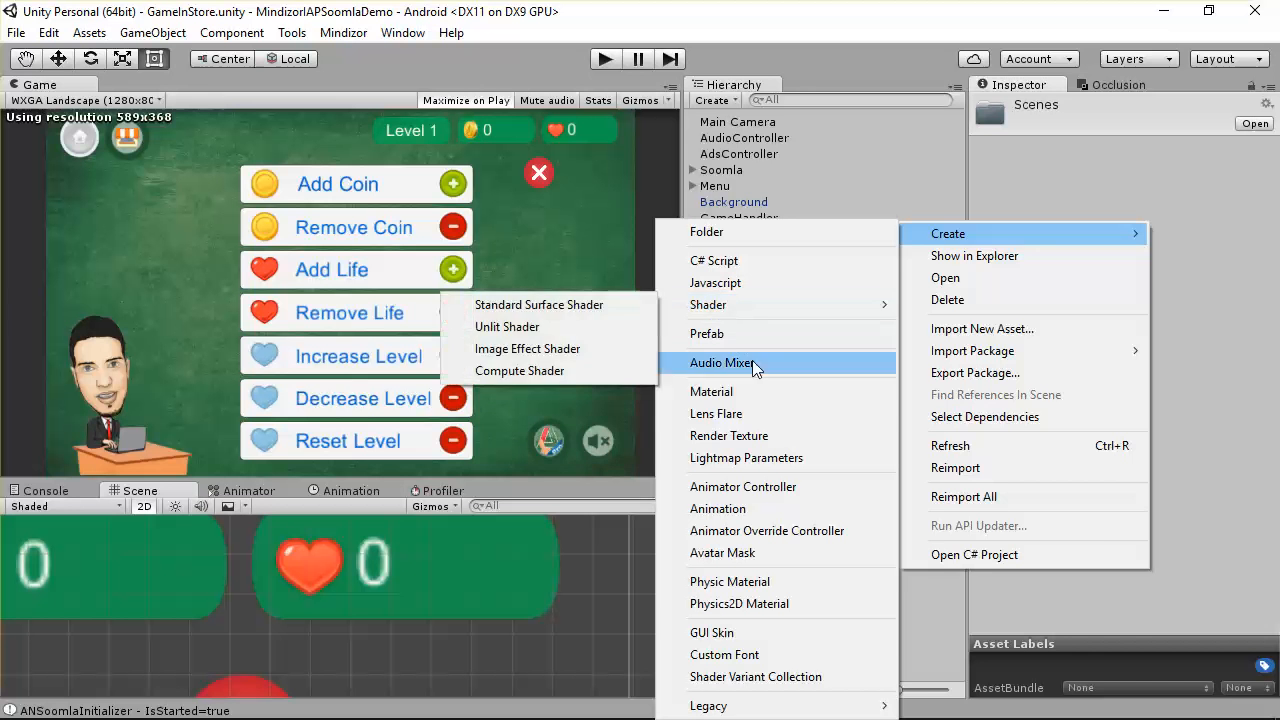
pyautogui.click(16, 32)
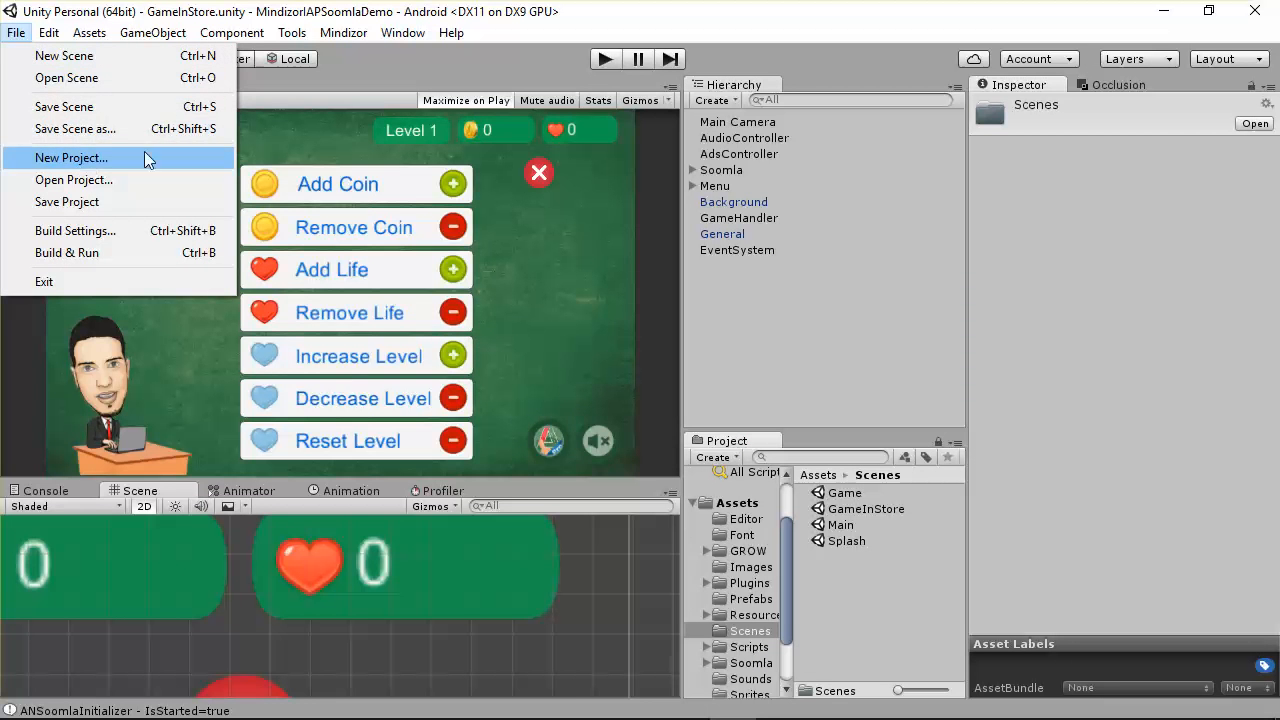
pyautogui.click(88, 58)
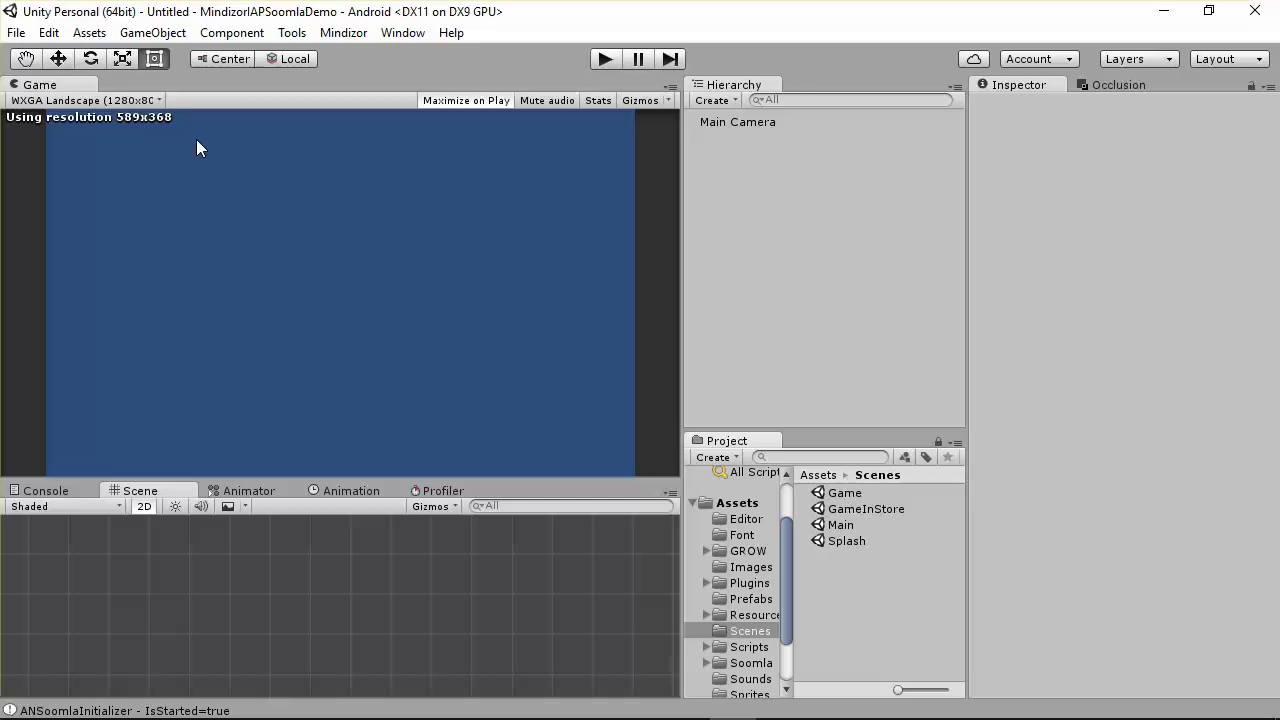
# Save the new scene as TestUI in the project's Scenes folder.
pyautogui.click(16, 32)
pyautogui.click(80, 107)
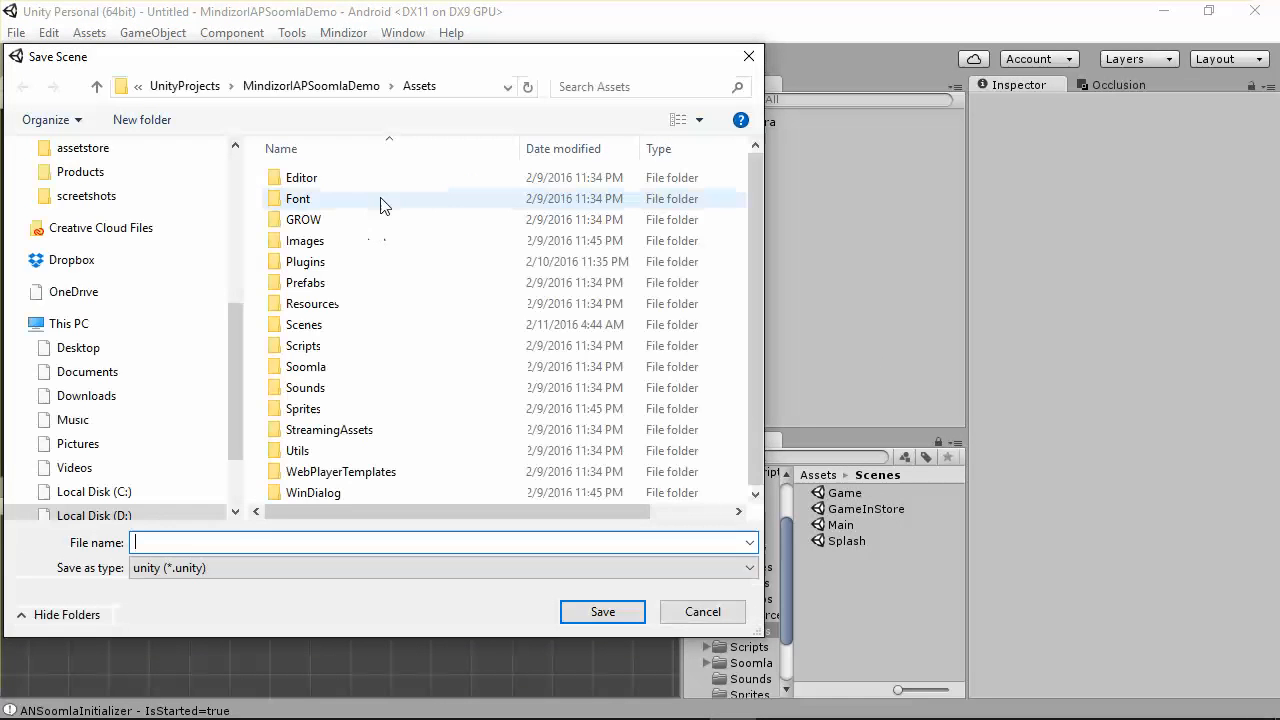
pyautogui.doubleClick(324, 323)
pyautogui.click(214, 540)
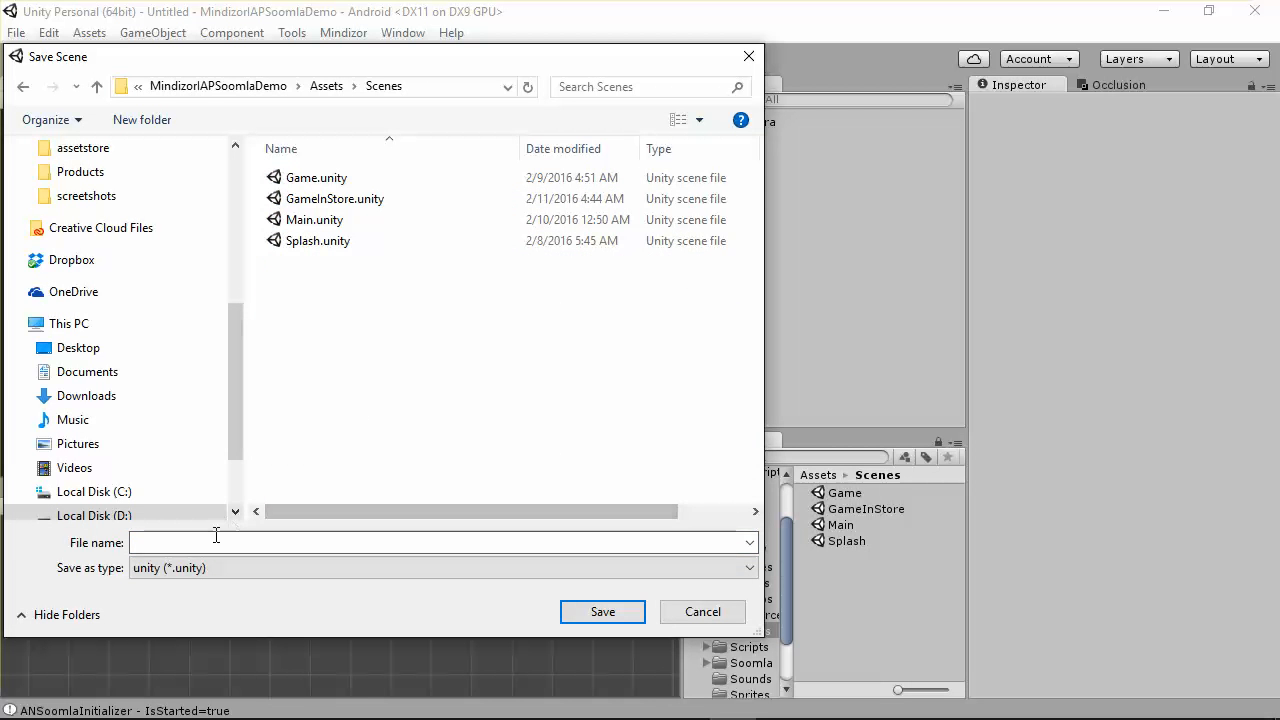
pyautogui.write('Tes')
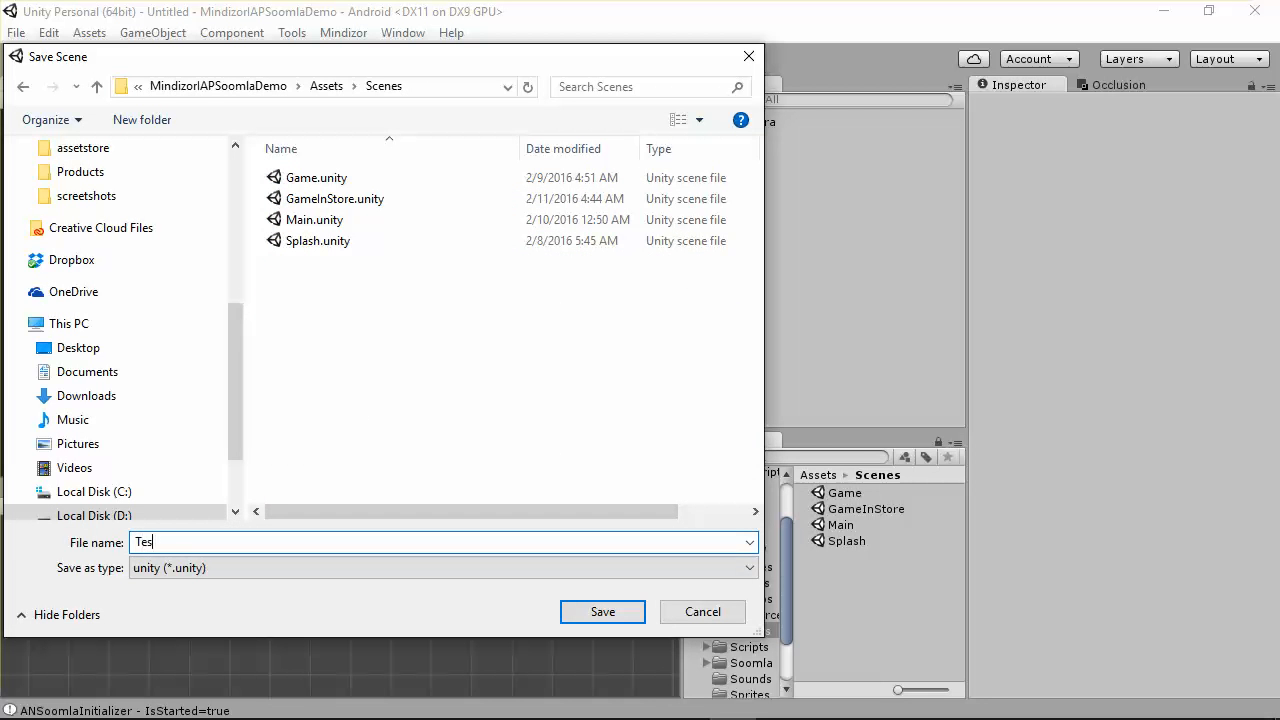
pyautogui.write('tUI')
pyautogui.click(601, 609)
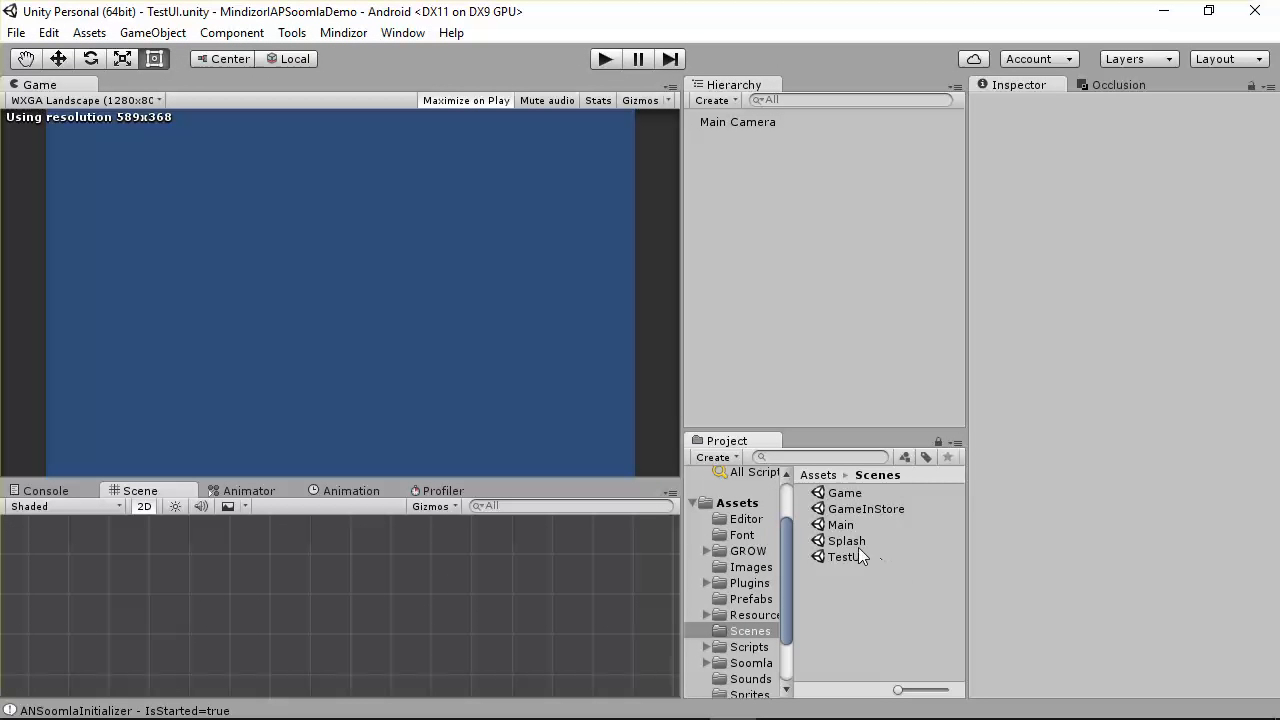
pyautogui.click(858, 511)
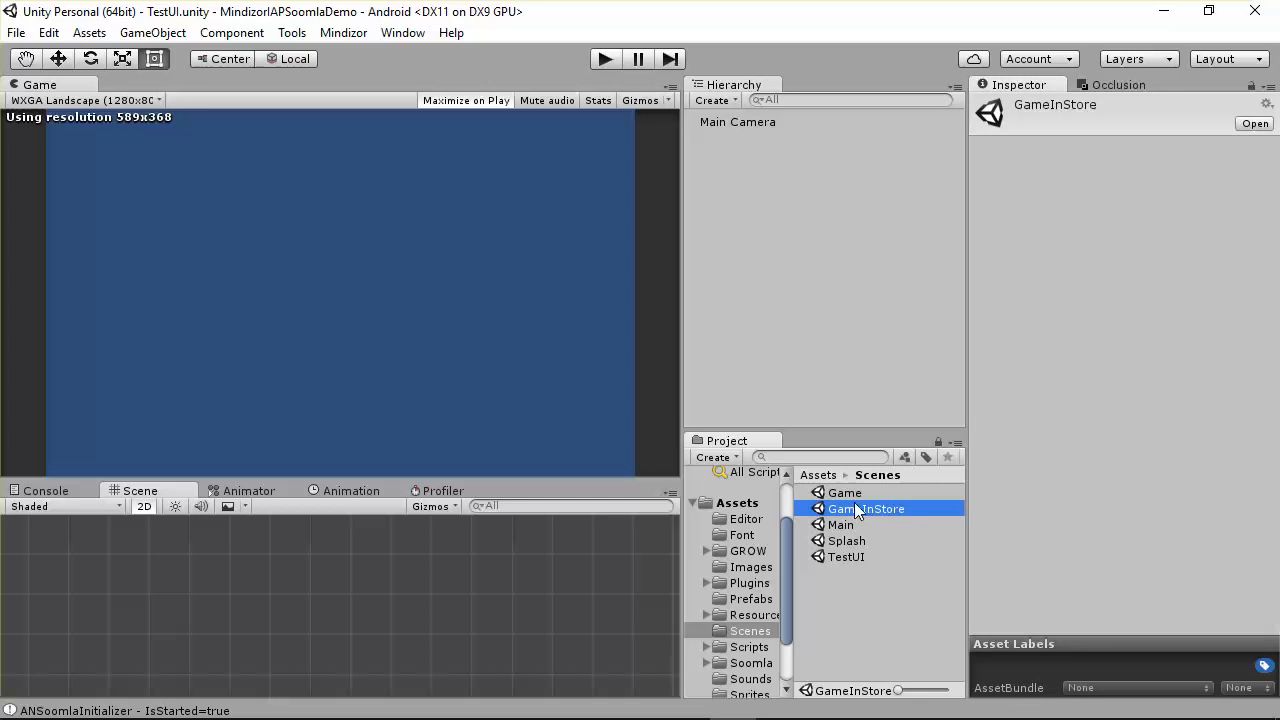
pyautogui.click(858, 563)
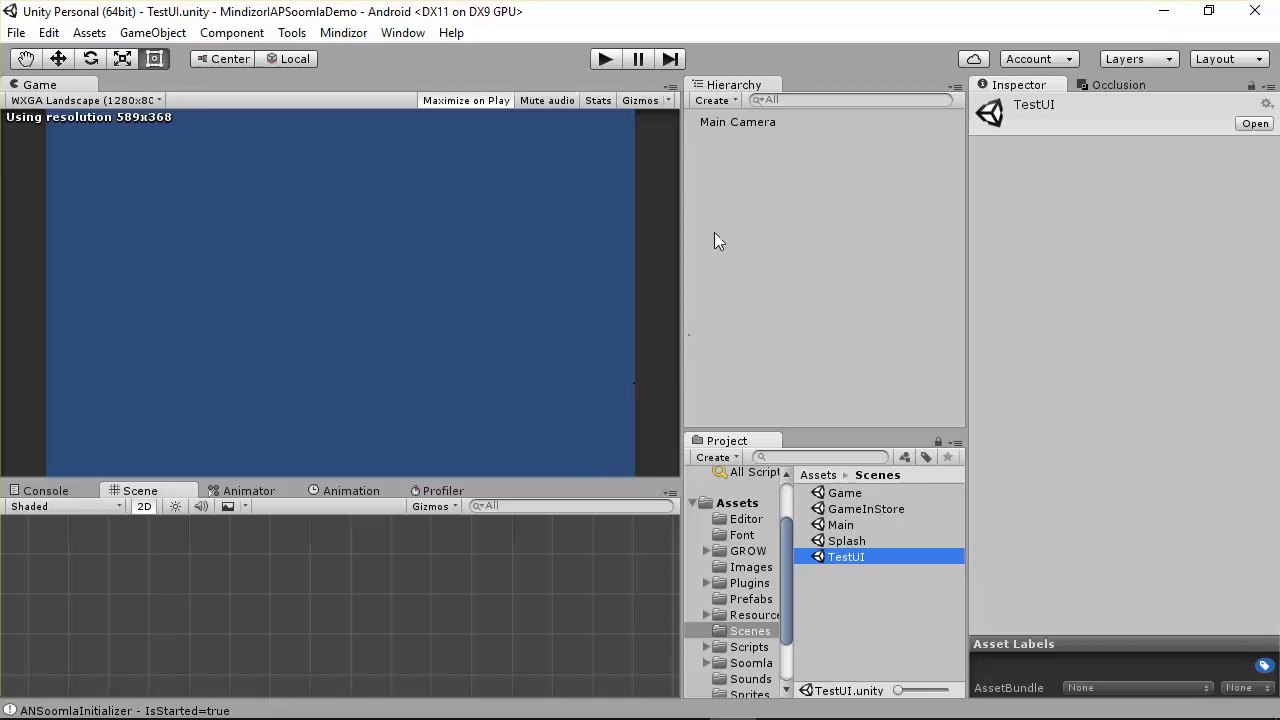
# Change the Main Camera's background colour to a brighter, more saturated blue.
pyautogui.click(738, 122)
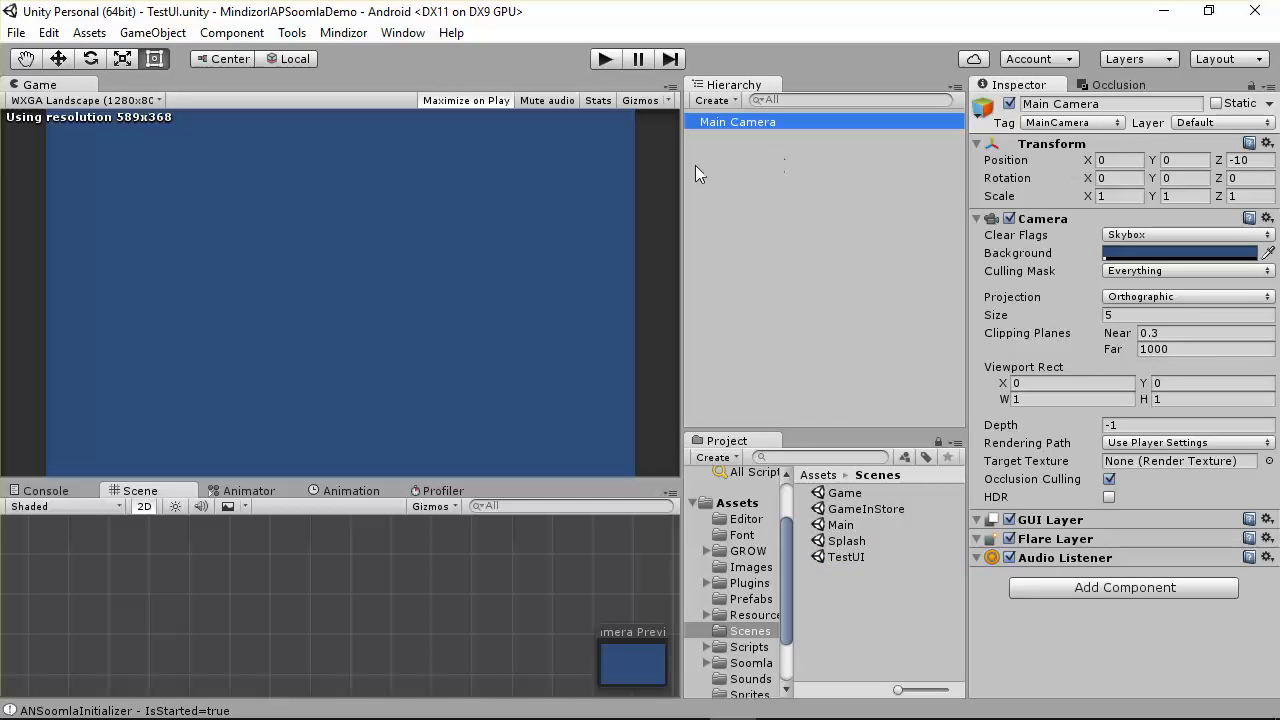
pyautogui.click(1130, 236)
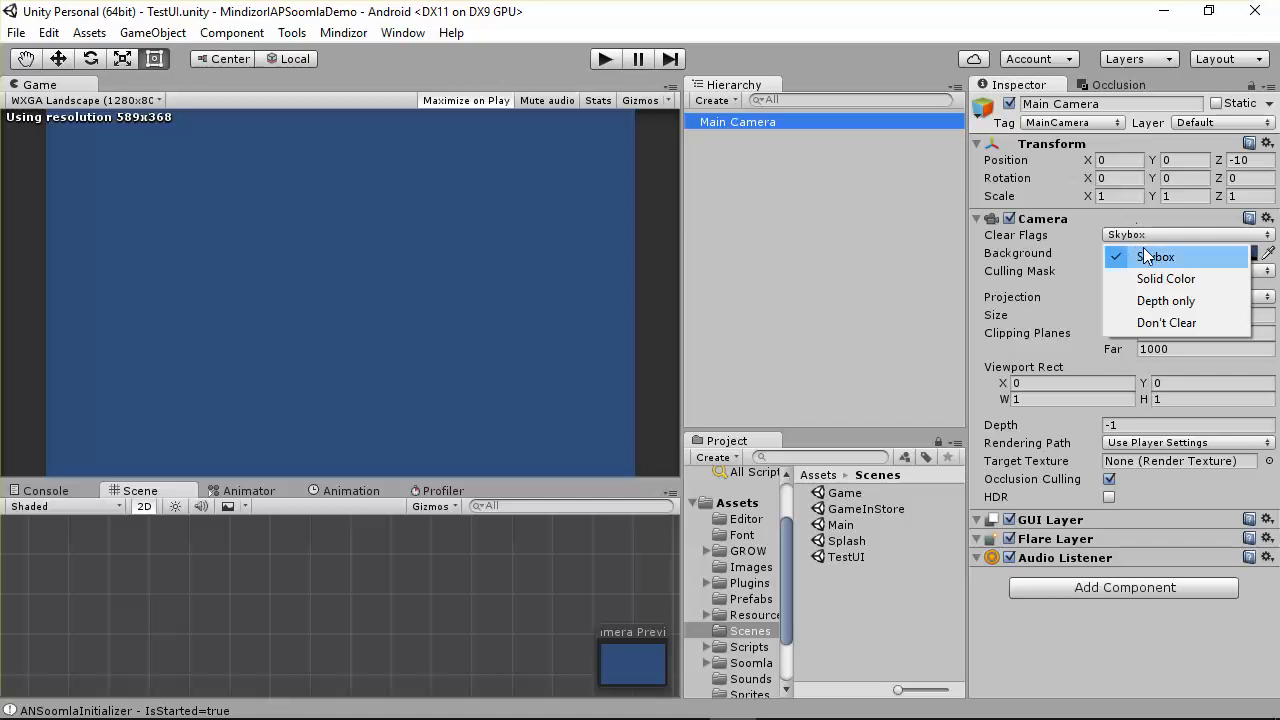
pyautogui.click(1074, 225)
pyautogui.click(1210, 257)
pyautogui.moveTo(934, 262)
pyautogui.mouseDown()
pyautogui.moveTo(887, 267)
pyautogui.moveTo(958, 267)
pyautogui.moveTo(843, 304)
pyautogui.moveTo(917, 339)
pyautogui.moveTo(864, 260)
pyautogui.moveTo(966, 261)
pyautogui.mouseUp()
pyautogui.click(1002, 141)
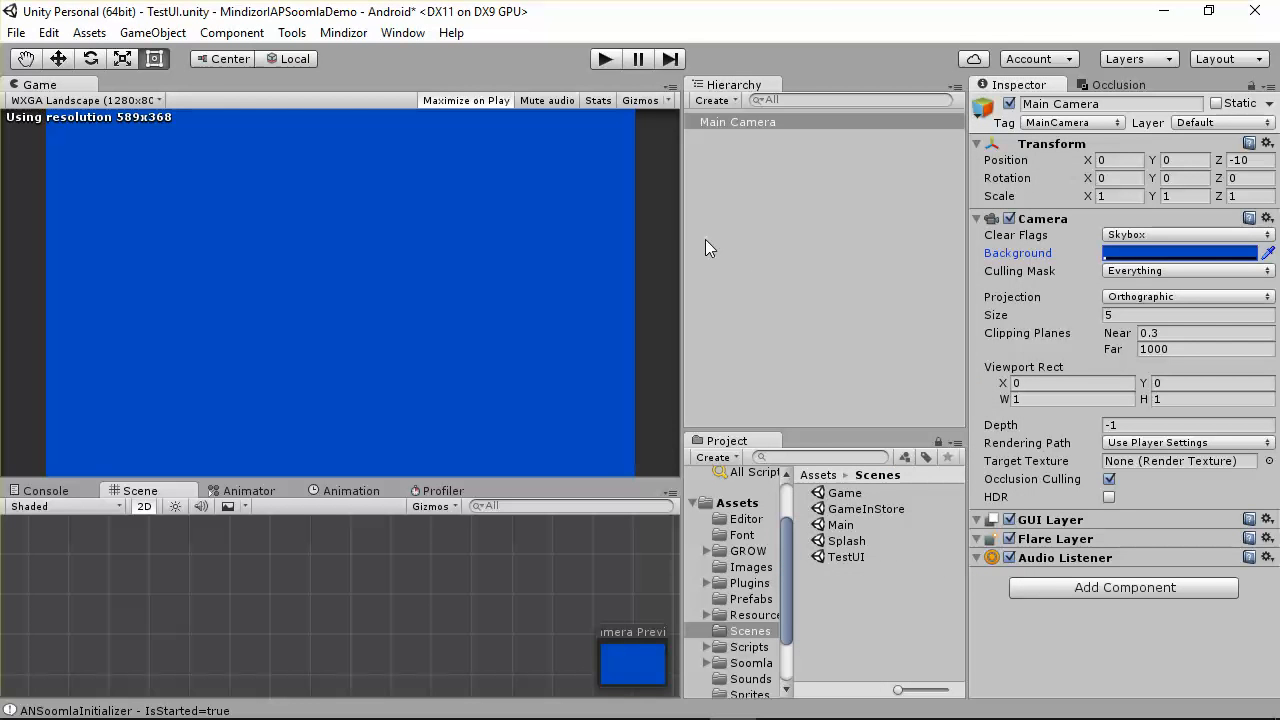
pyautogui.click(800, 213)
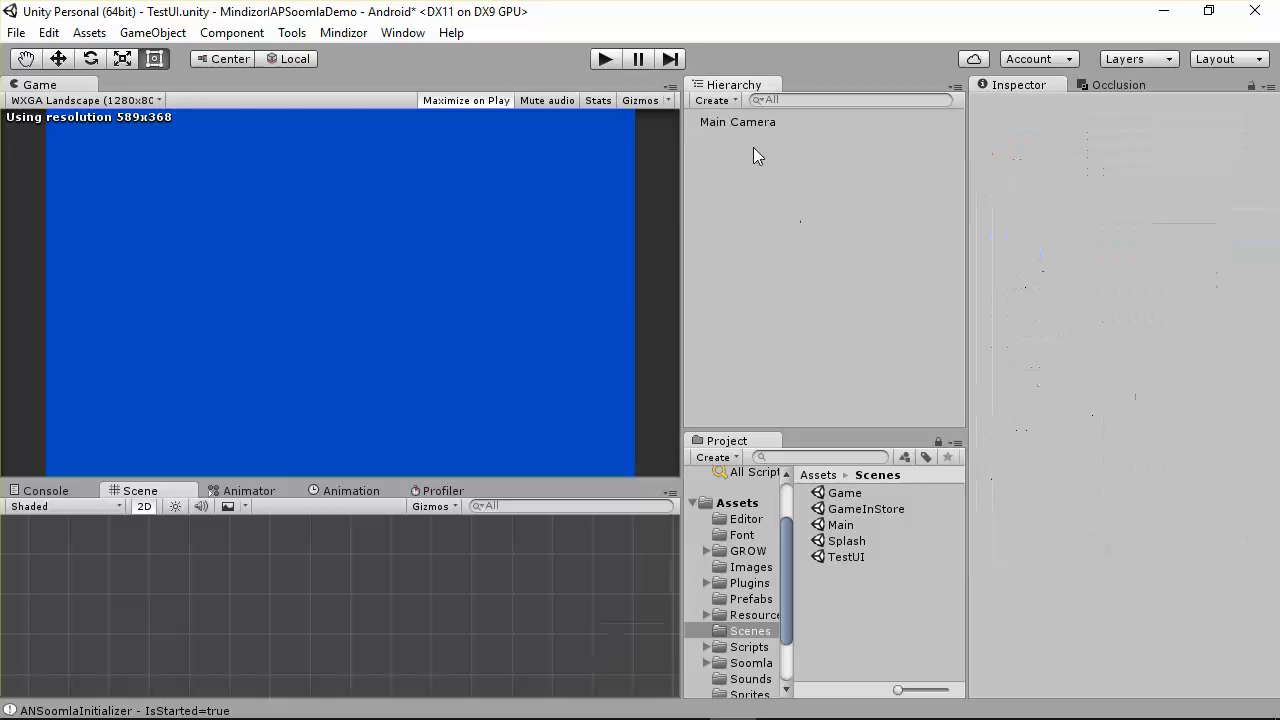
# Create an empty game object in the scene and name it Background.
pyautogui.click(172, 32)
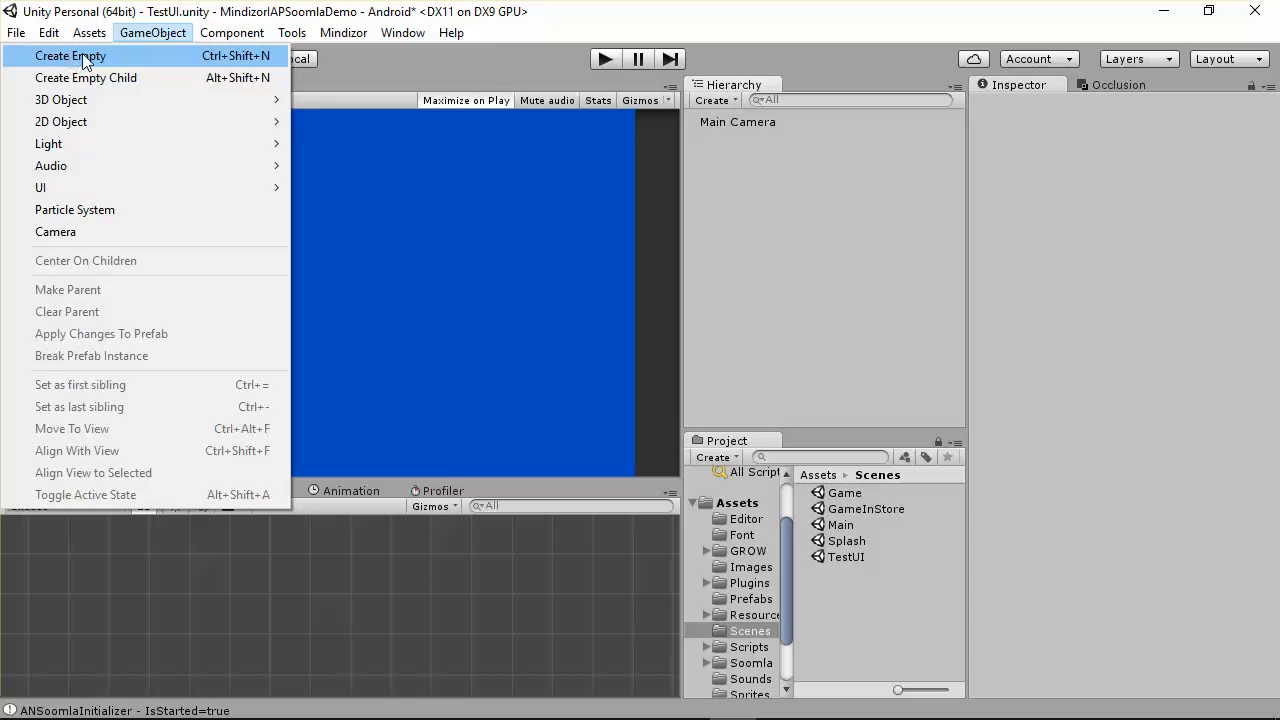
pyautogui.moveTo(91, 197)
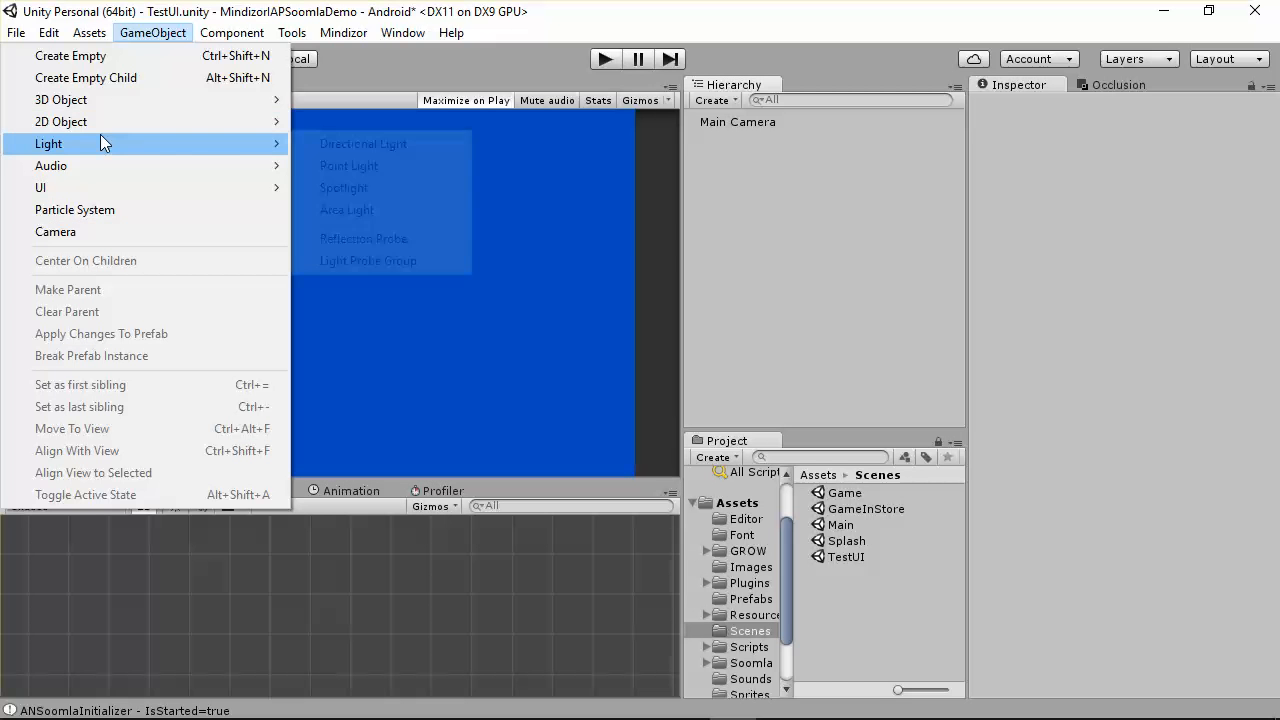
pyautogui.click(65, 56)
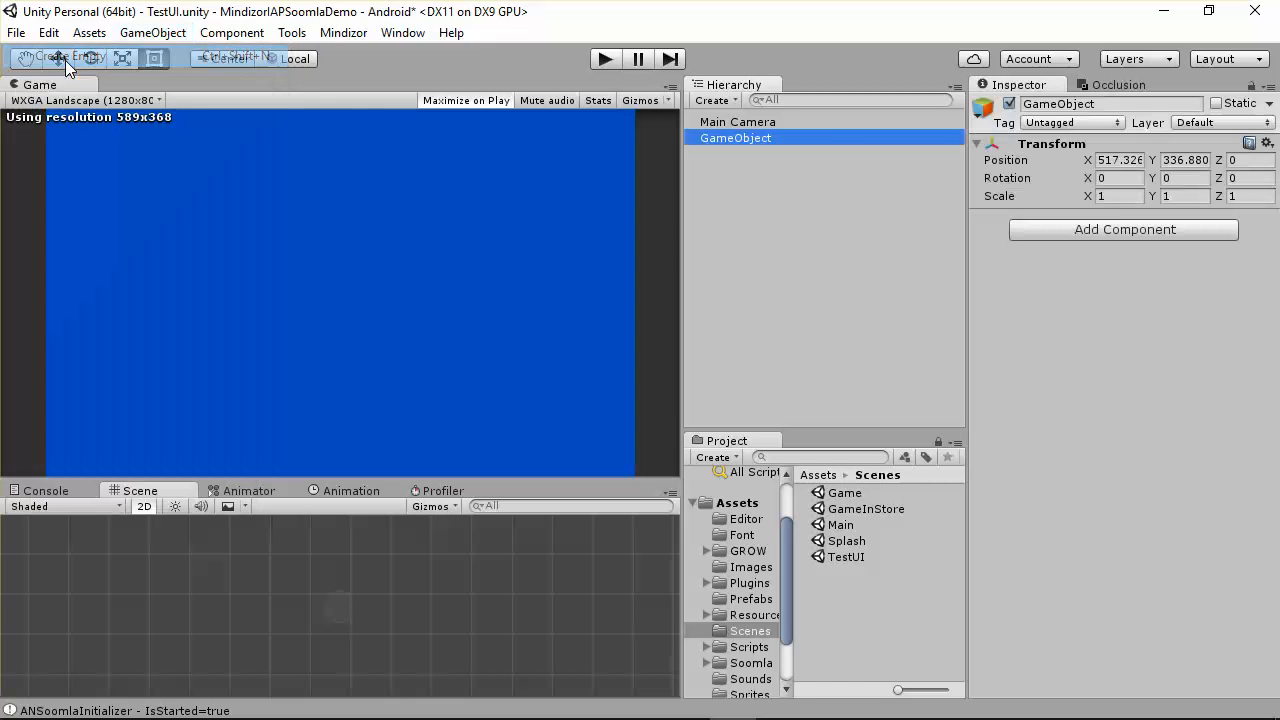
pyautogui.click(1058, 103)
pyautogui.write('B')
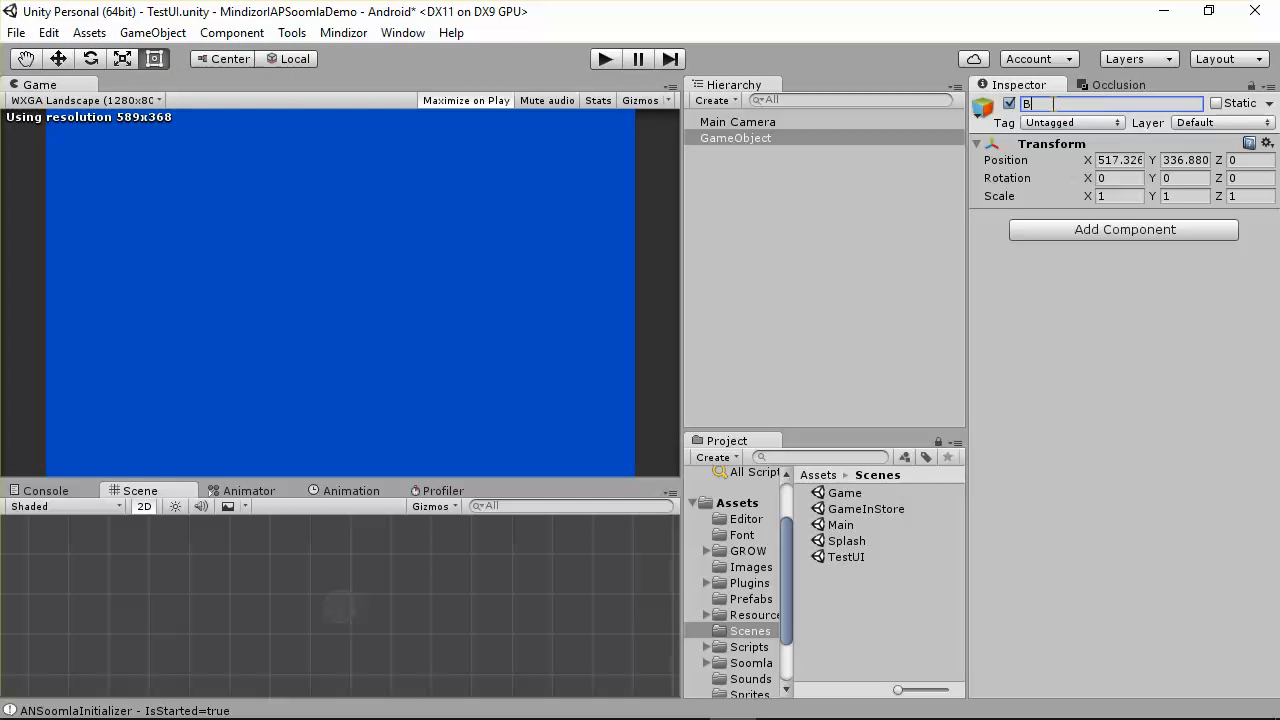
pyautogui.write('ackground')
pyautogui.press('Return')
pyautogui.click(1100, 103)
# Add the Responsive script to the Background object and assign Main Camera as its Cam reference.
pyautogui.click(1099, 230)
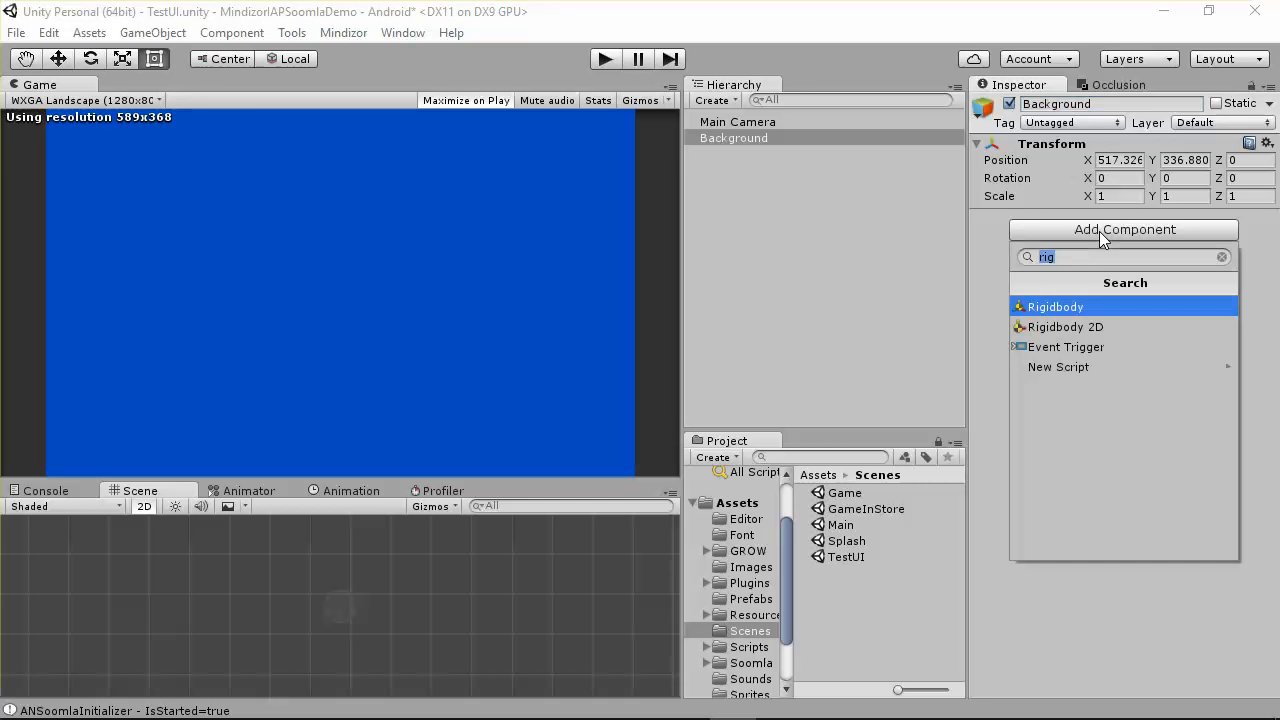
pyautogui.write('resp')
pyautogui.click(1110, 304)
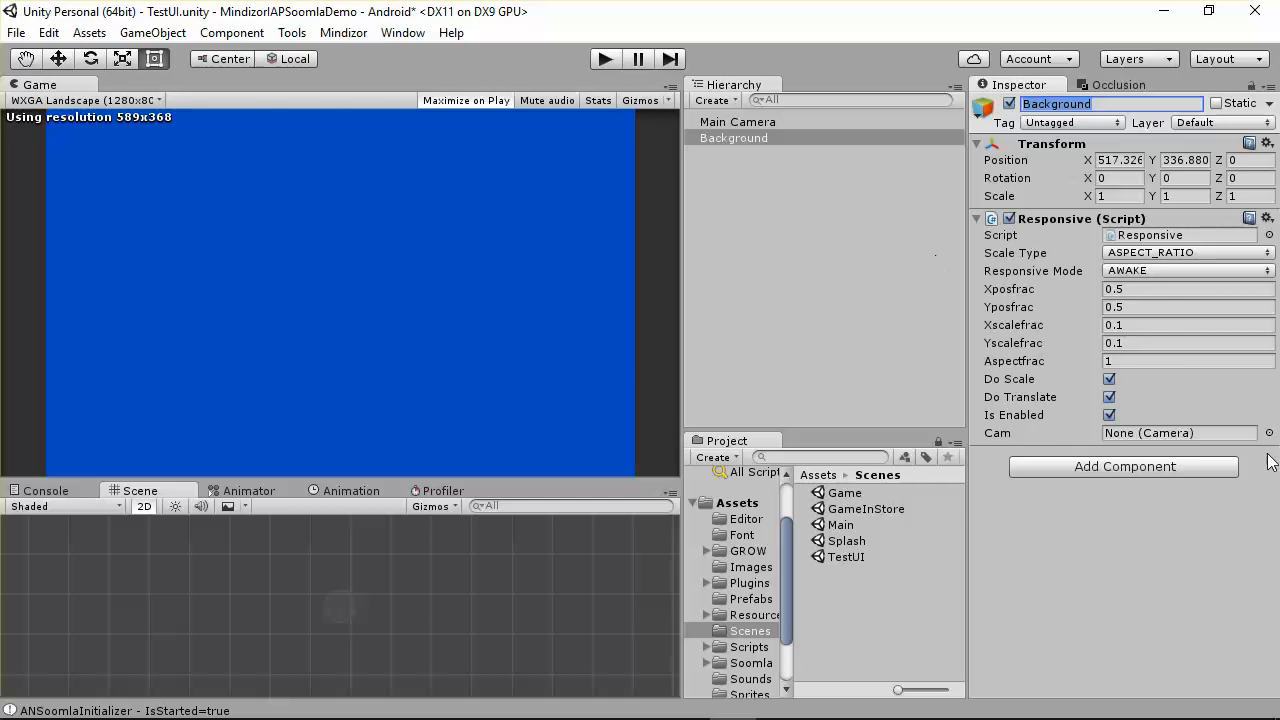
pyautogui.click(737, 122)
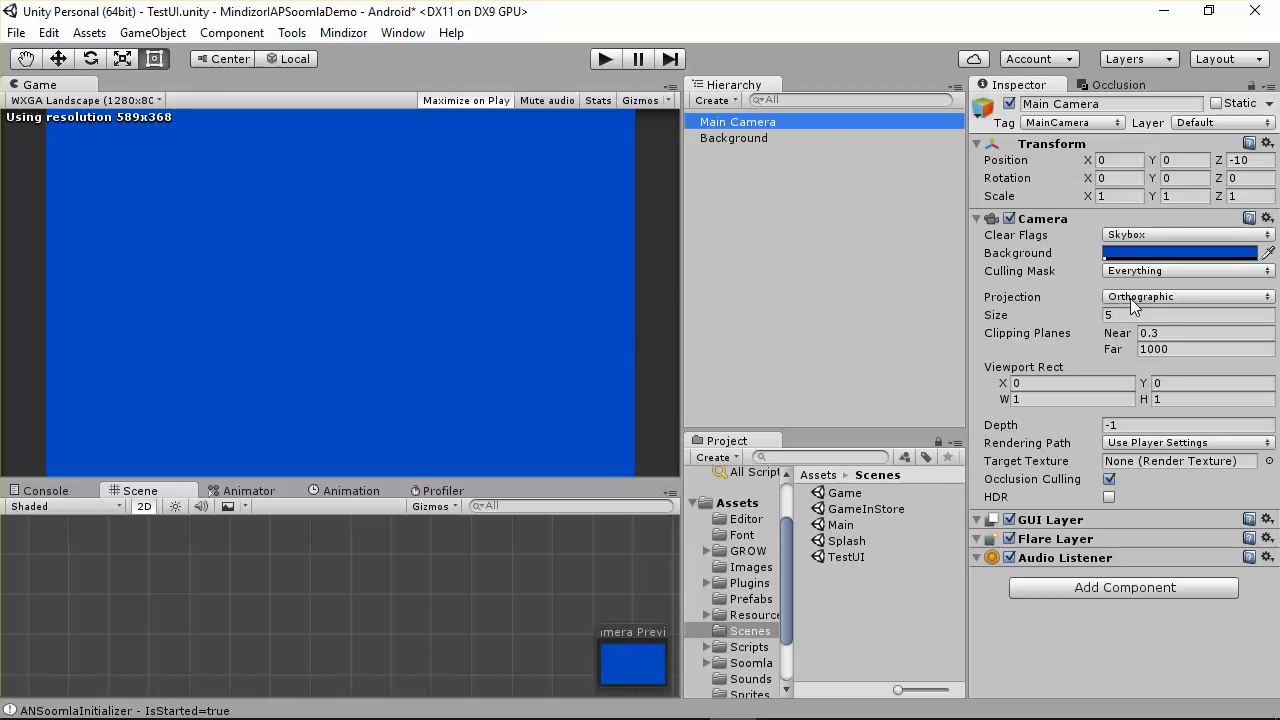
pyautogui.click(734, 138)
pyautogui.moveTo(737, 122); pyautogui.dragTo(1165, 434)
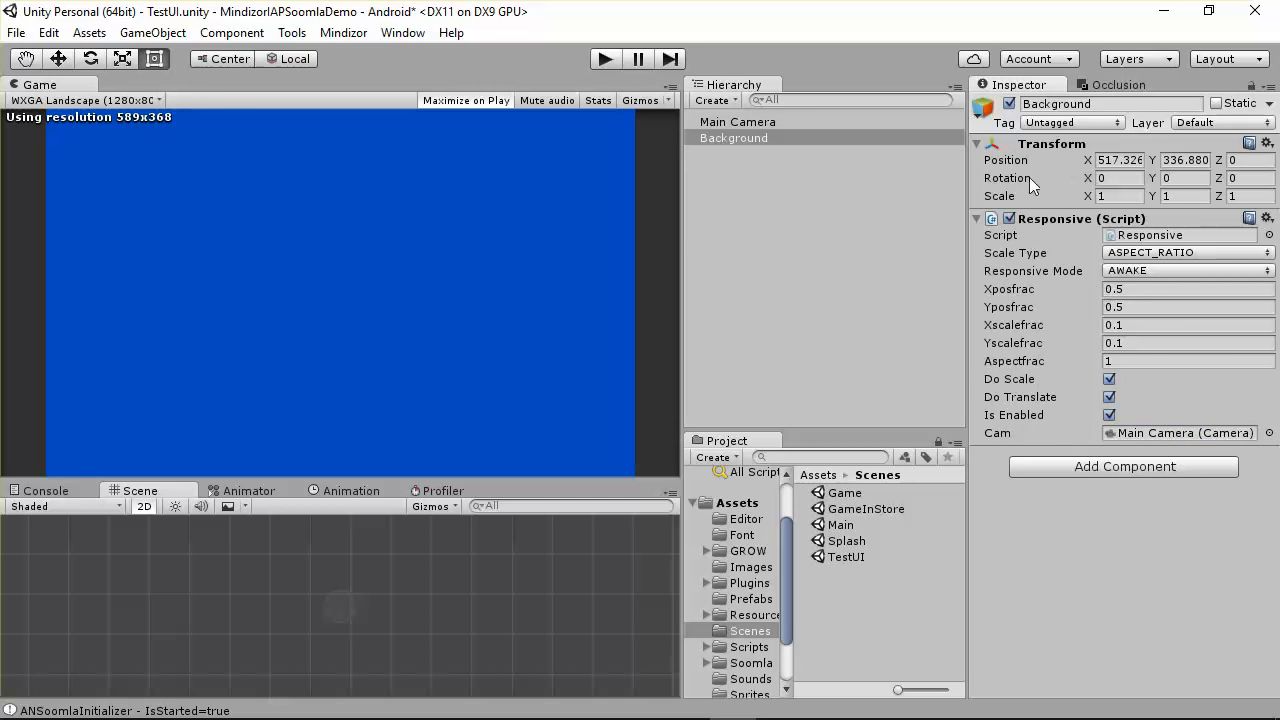
# Add a Sprite Renderer component to the Background object.
pyautogui.click(1065, 466)
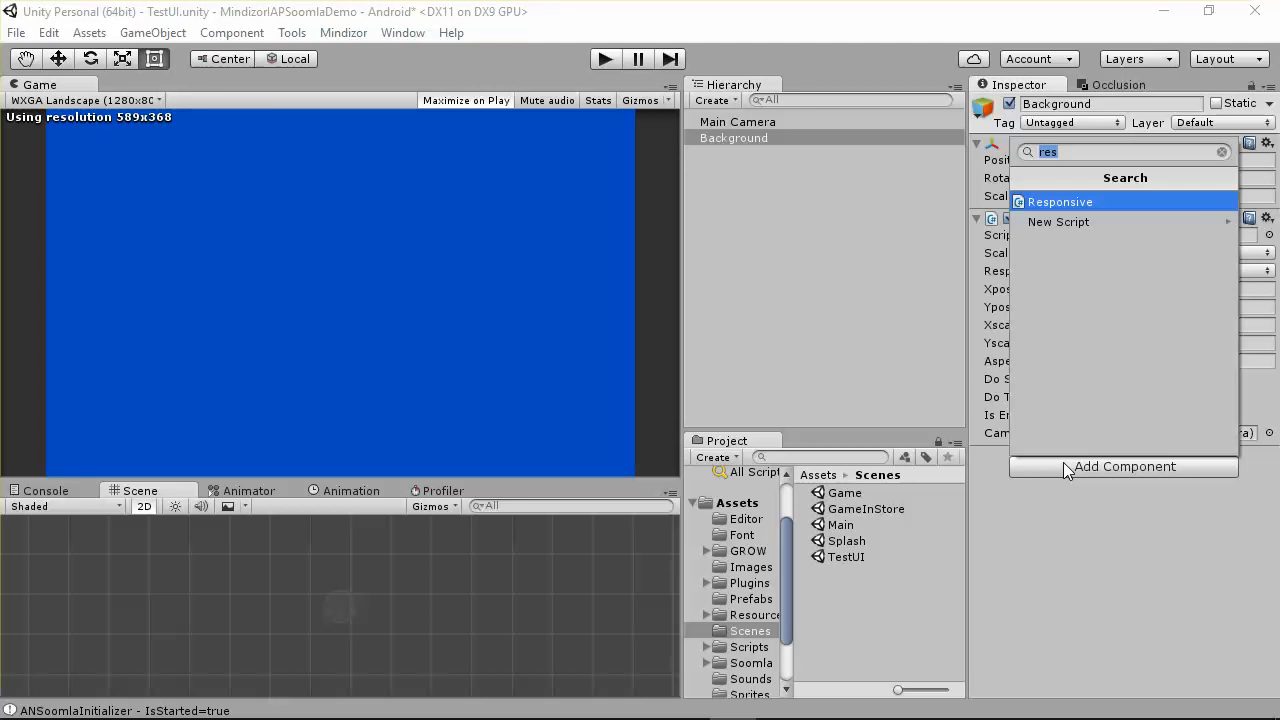
pyautogui.write('spri')
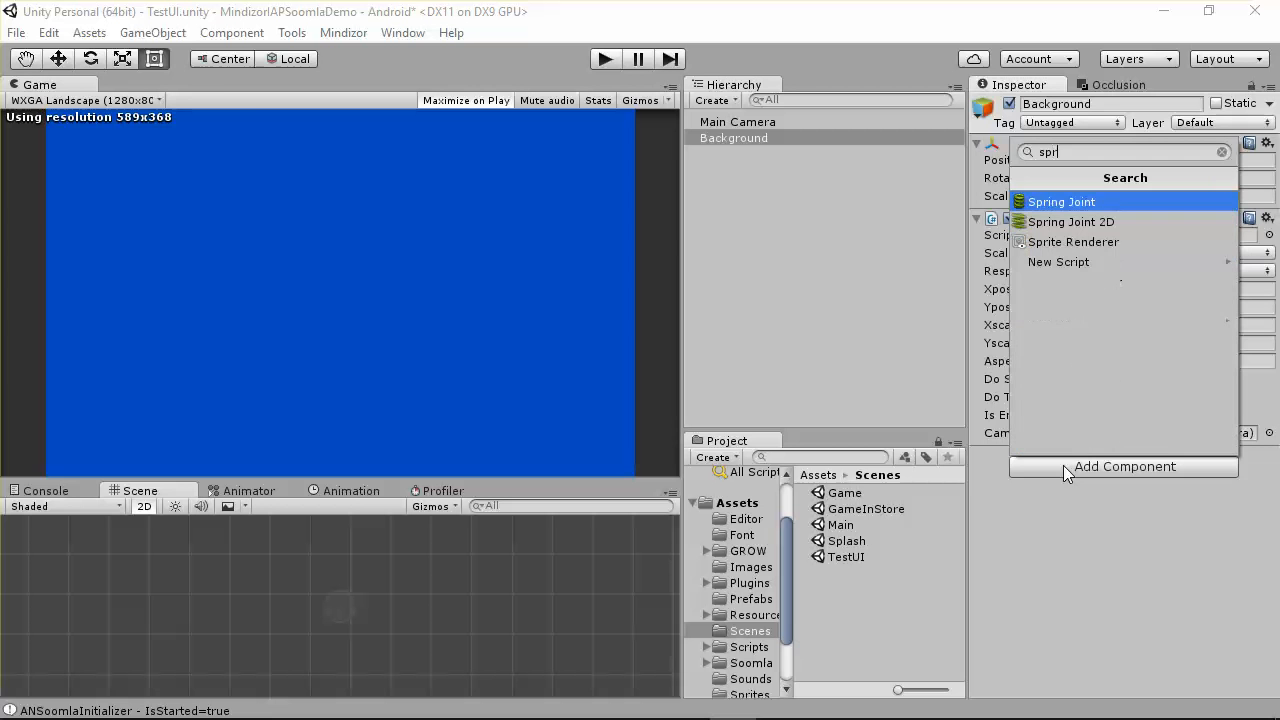
pyautogui.click(1108, 249)
# Switch to File Explorer and copy all image files from the UI-Animation-Fundamentals folder.
pyautogui.moveTo(608, 716)
pyautogui.rightClick(400, 702)
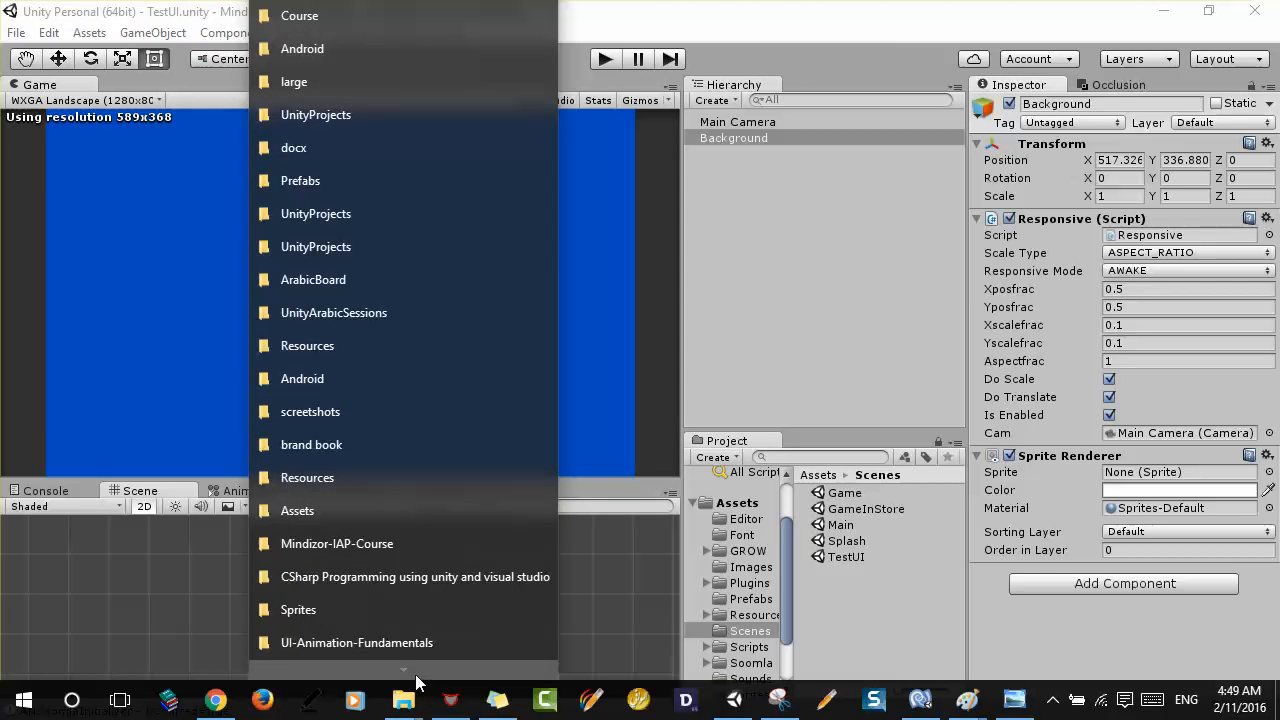
pyautogui.click(401, 643)
pyautogui.moveTo(1234, 450); pyautogui.dragTo(480, 100)
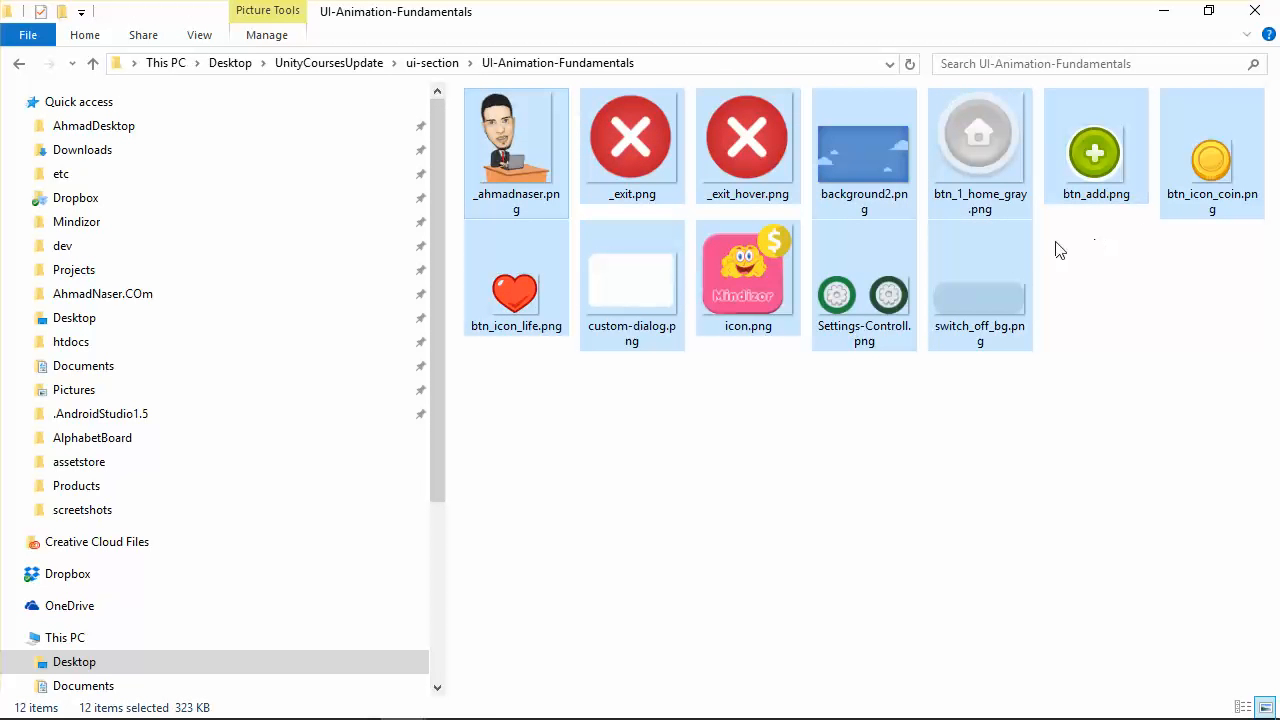
pyautogui.rightClick(498, 156)
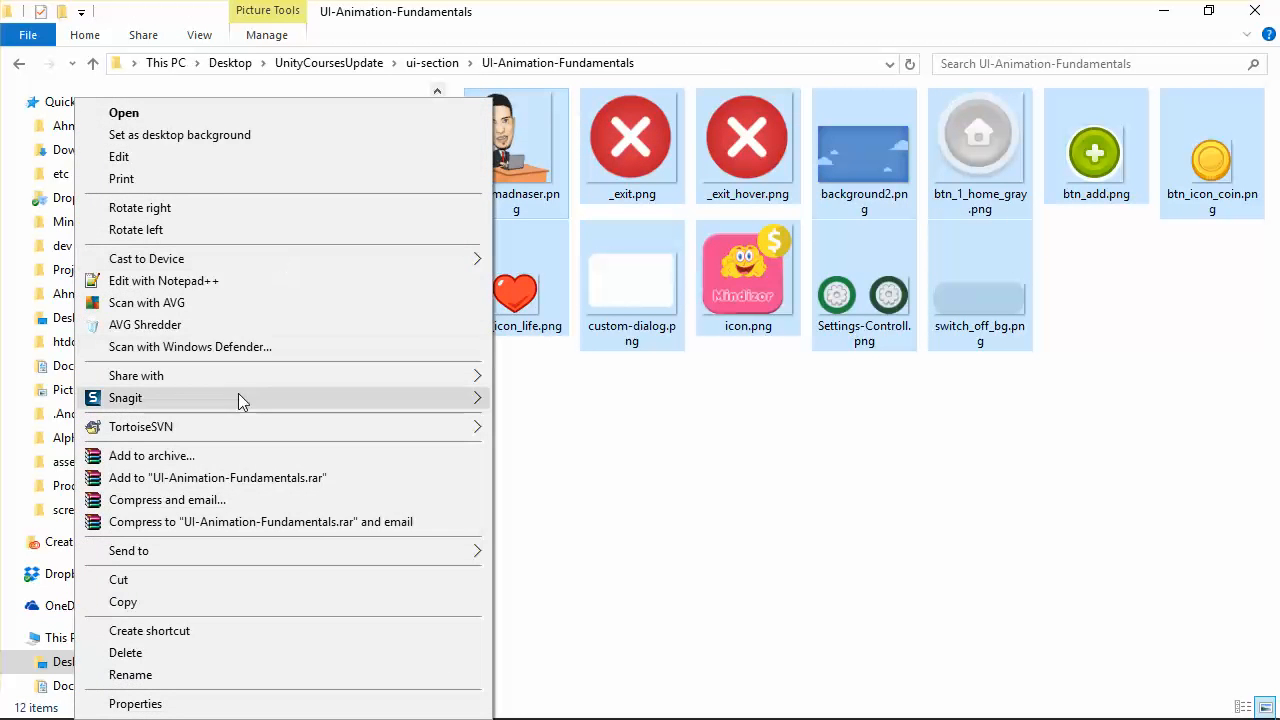
pyautogui.click(124, 603)
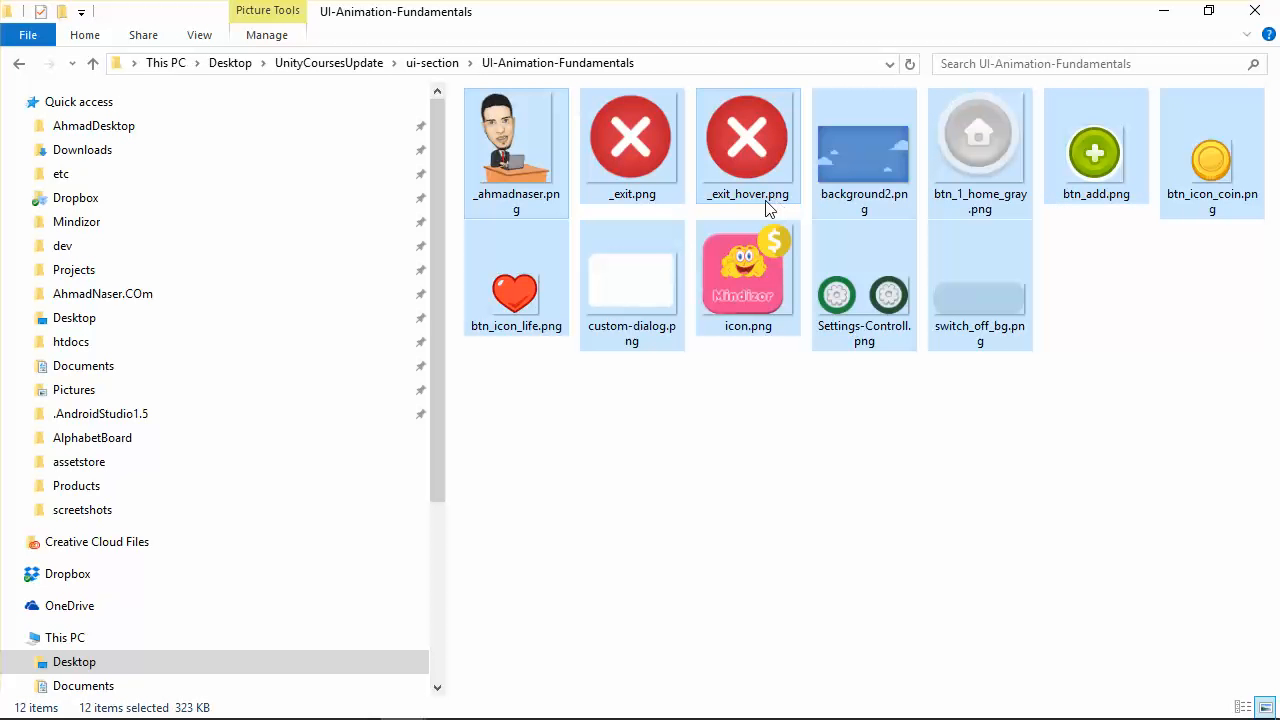
pyautogui.rightClick(508, 155)
pyautogui.click(174, 602)
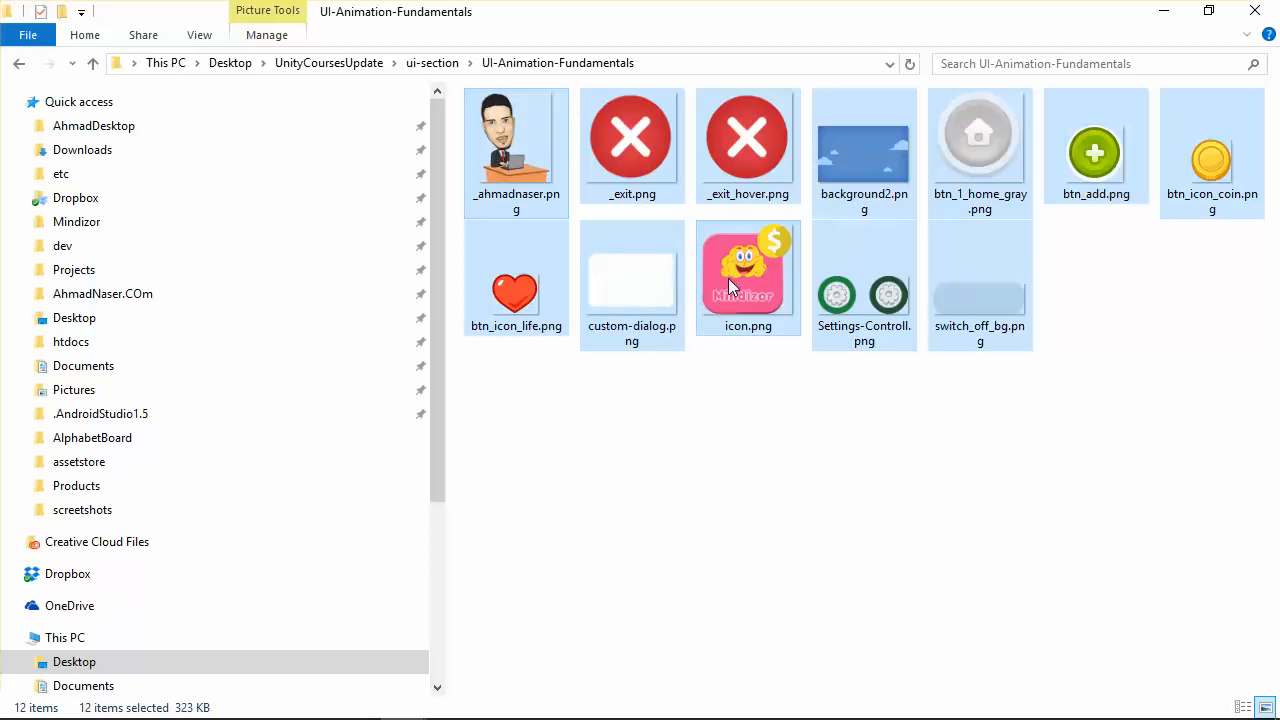
pyautogui.rightClick(514, 165)
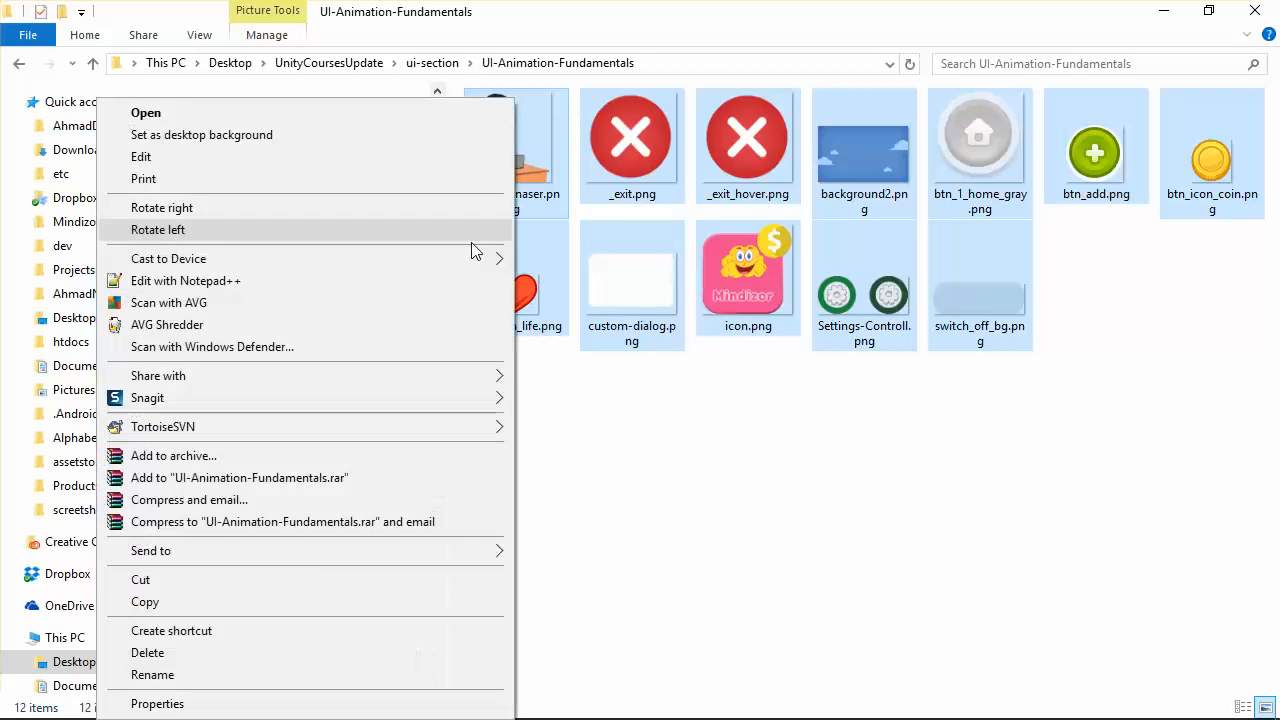
pyautogui.click(190, 603)
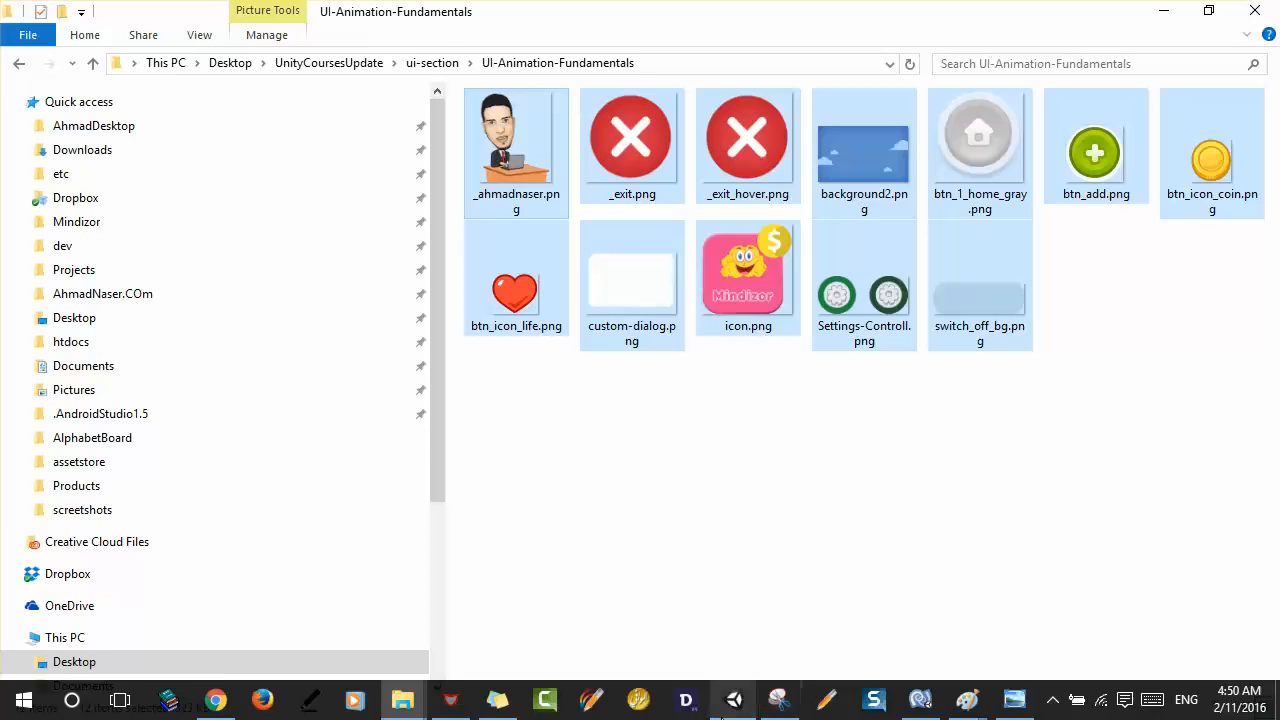
# Switch to Unity and reveal the project's Sprites folder in File Explorer.
pyautogui.click(733, 699)
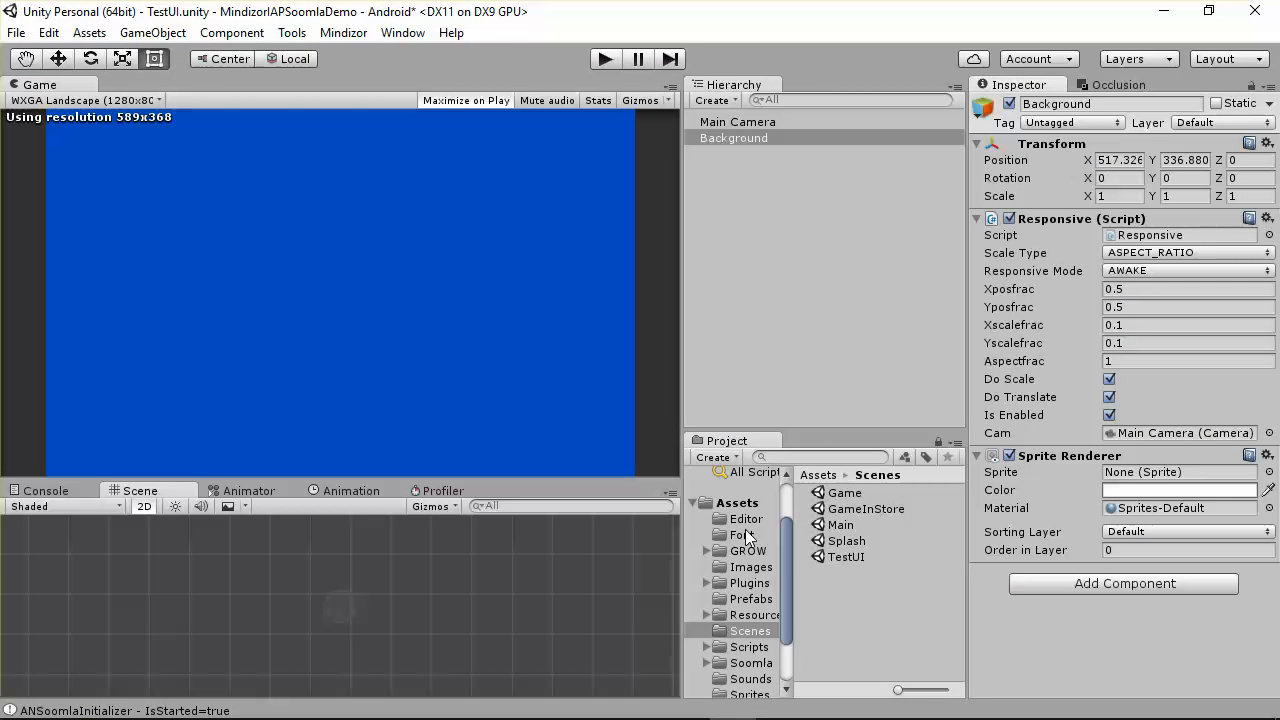
pyautogui.scroll(-3, 745, 535)
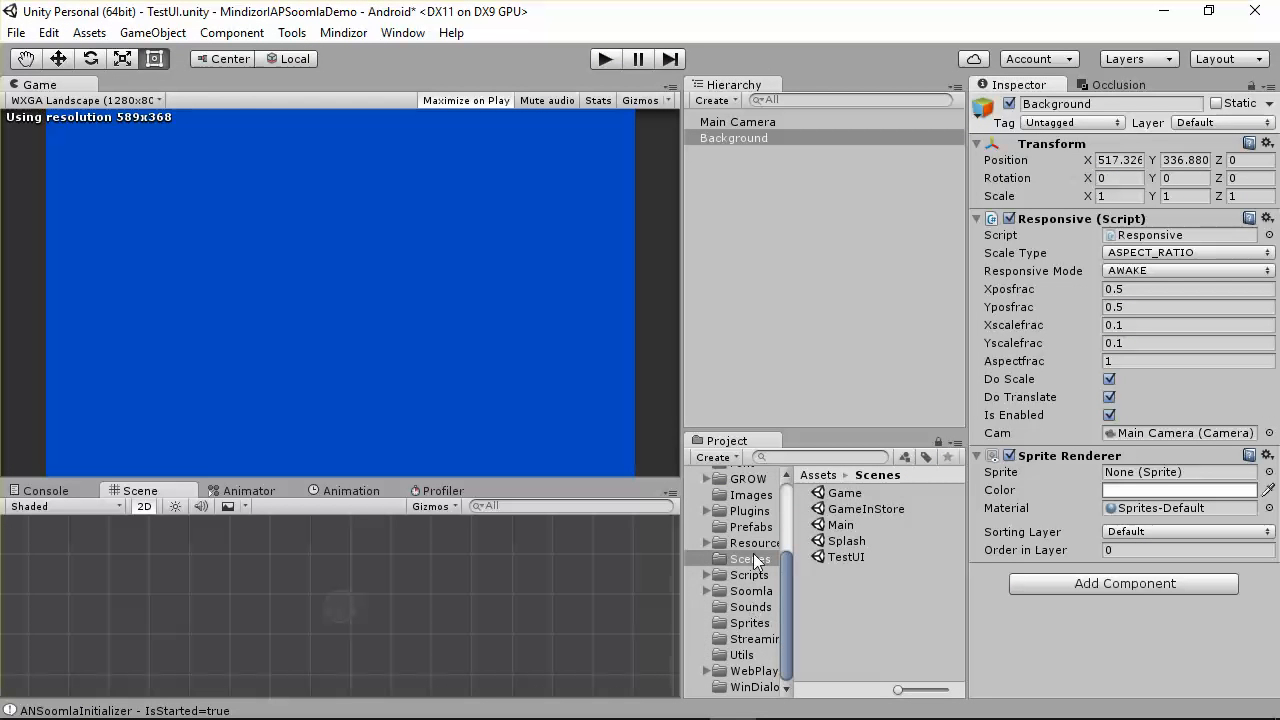
pyautogui.click(750, 623)
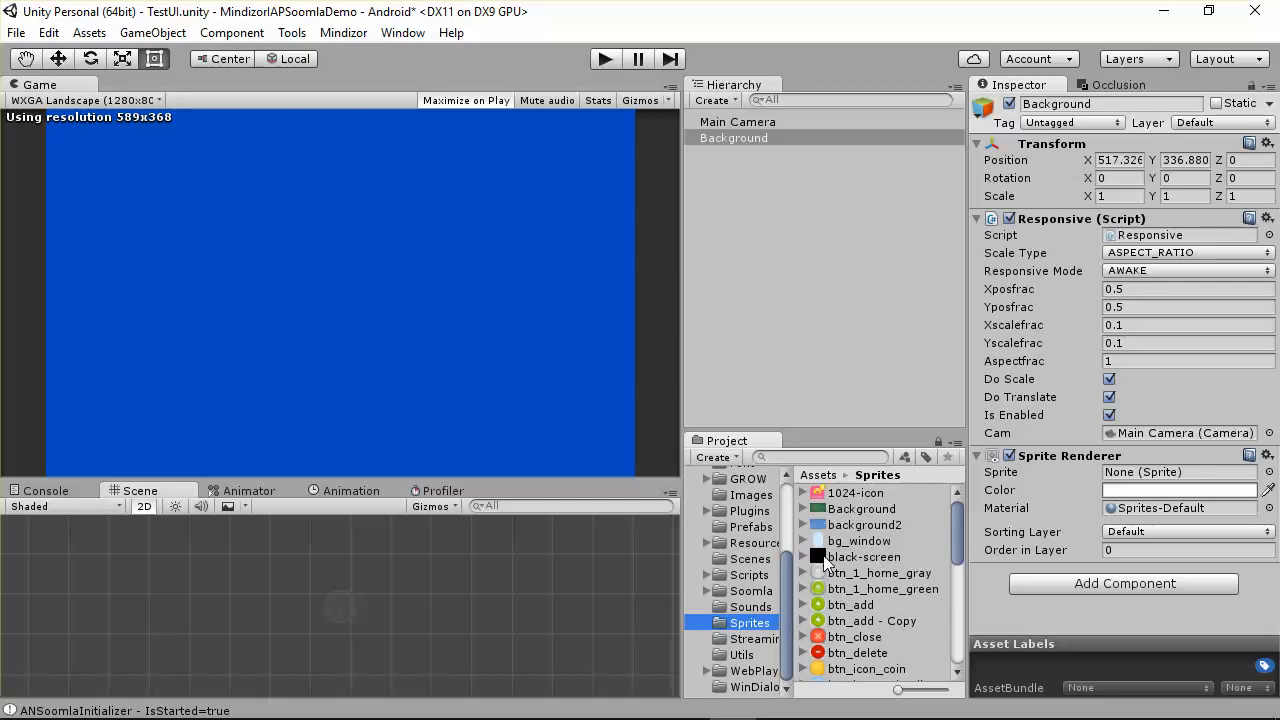
pyautogui.rightClick(750, 626)
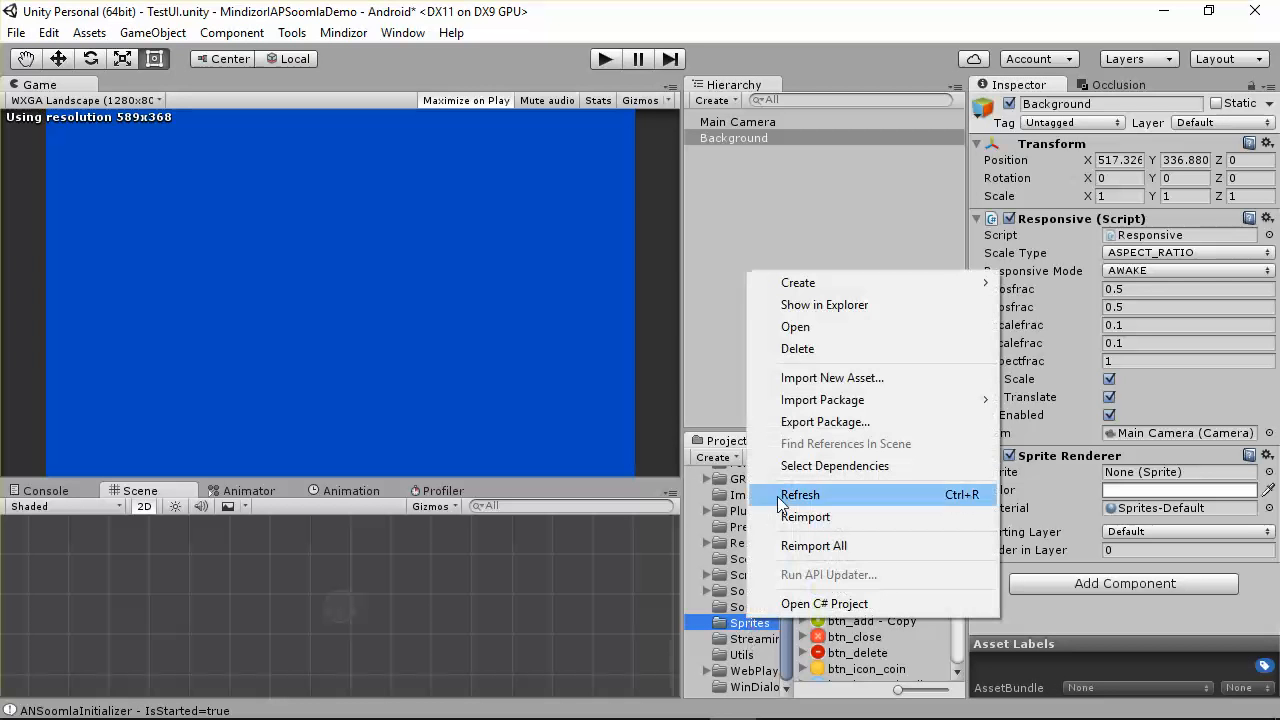
pyautogui.click(825, 305)
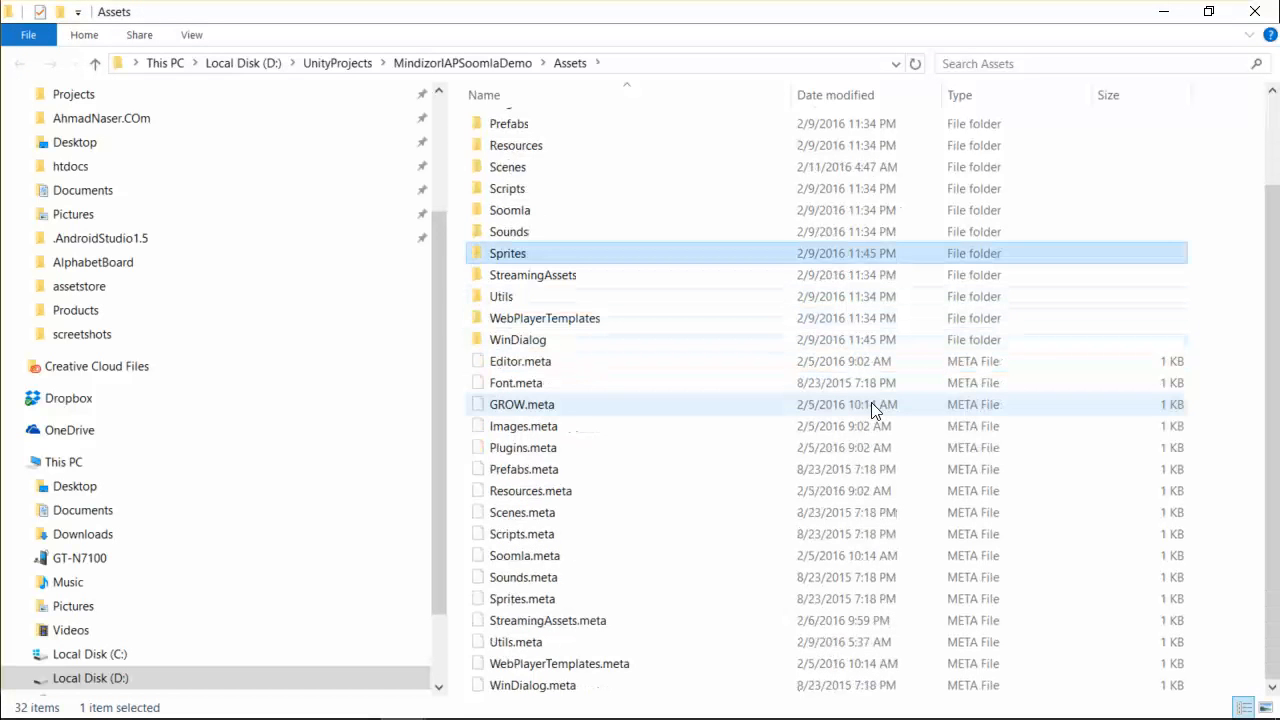
# Paste the copied images into the project's Sprites folder, replacing the files that have the same names.
pyautogui.rightClick(524, 250)
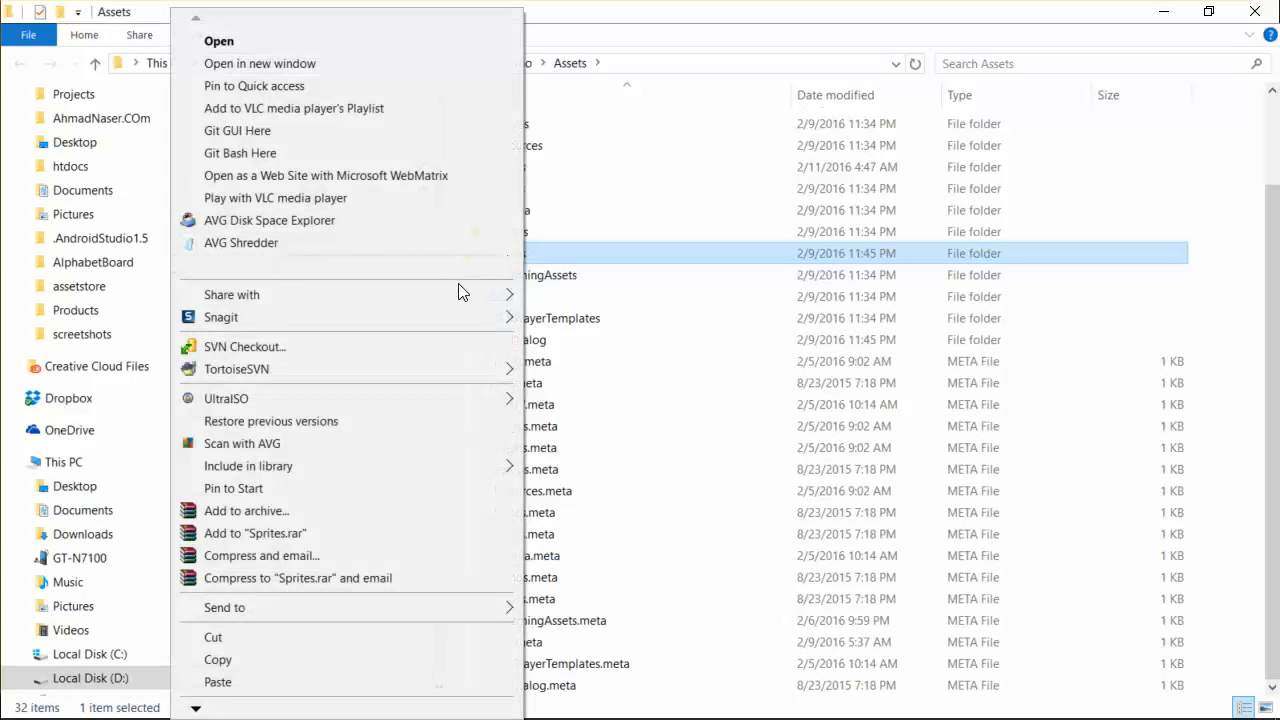
pyautogui.click(240, 680)
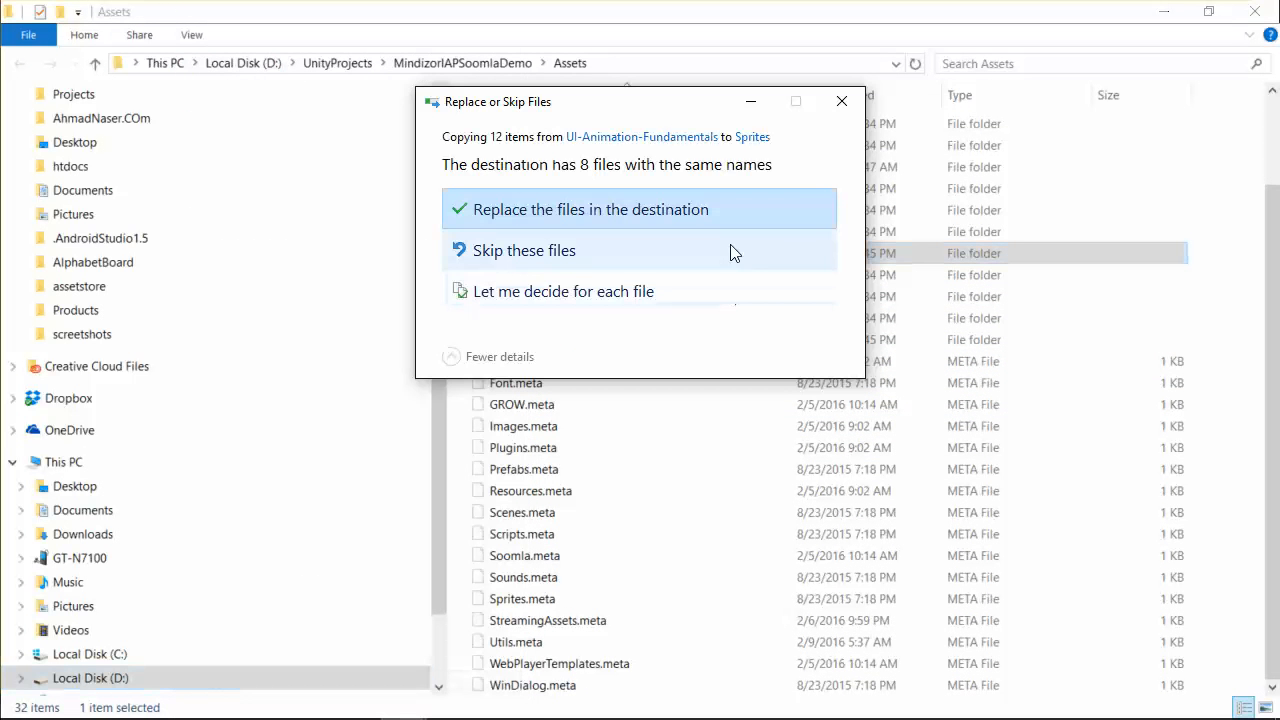
pyautogui.click(589, 210)
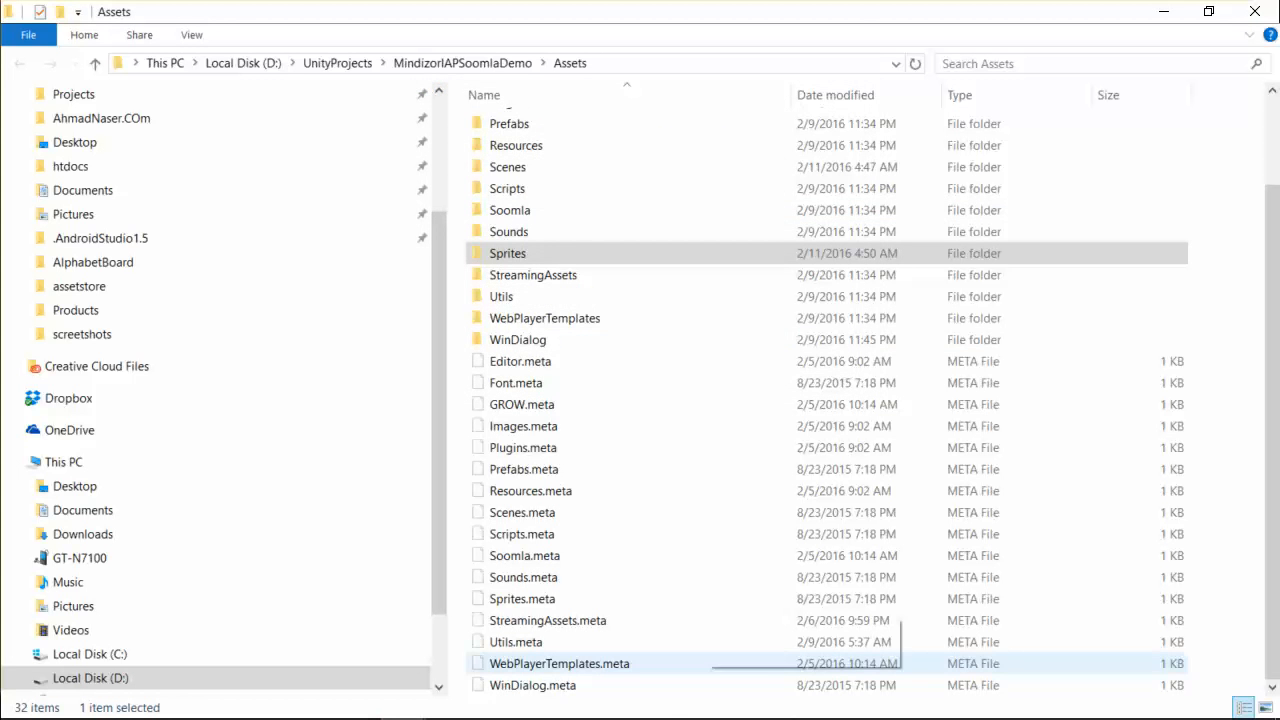
# Switch back to Unity and assign background2 as the sprite of the Background object's Sprite Renderer.
pyautogui.click(734, 712)
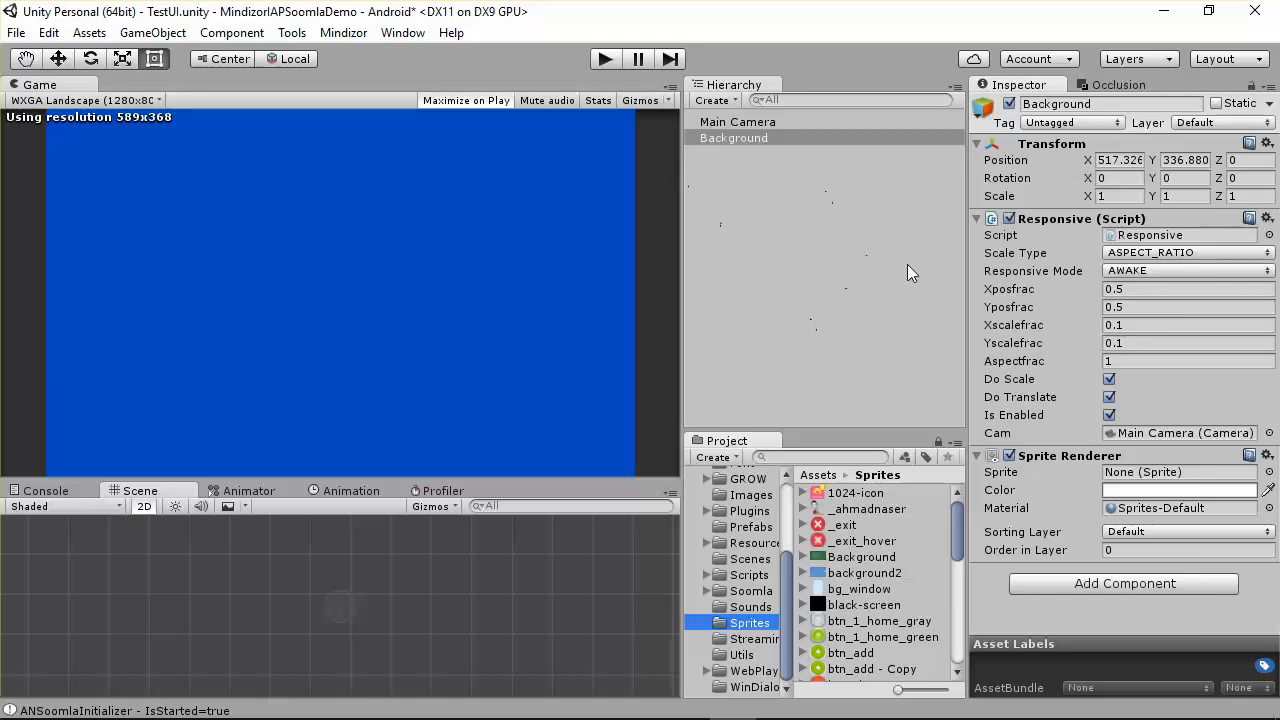
pyautogui.click(1266, 472)
pyautogui.scroll(-3, 1008, 152)
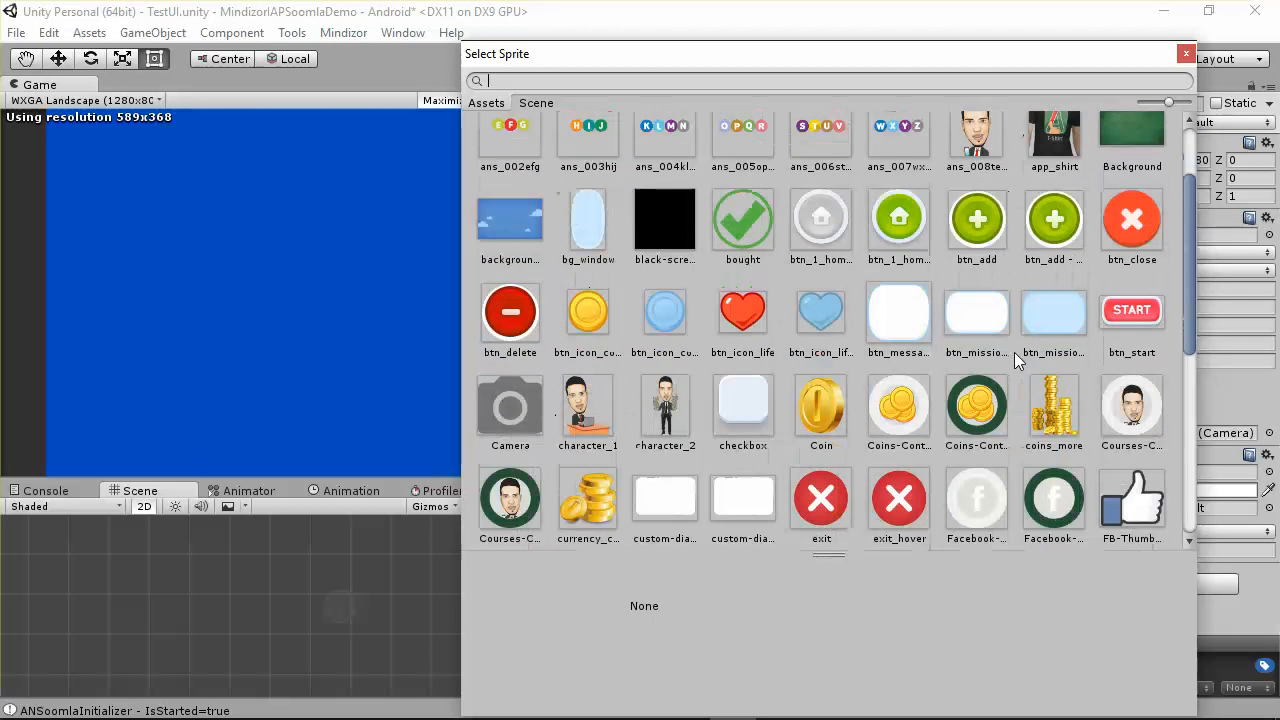
pyautogui.doubleClick(487, 213)
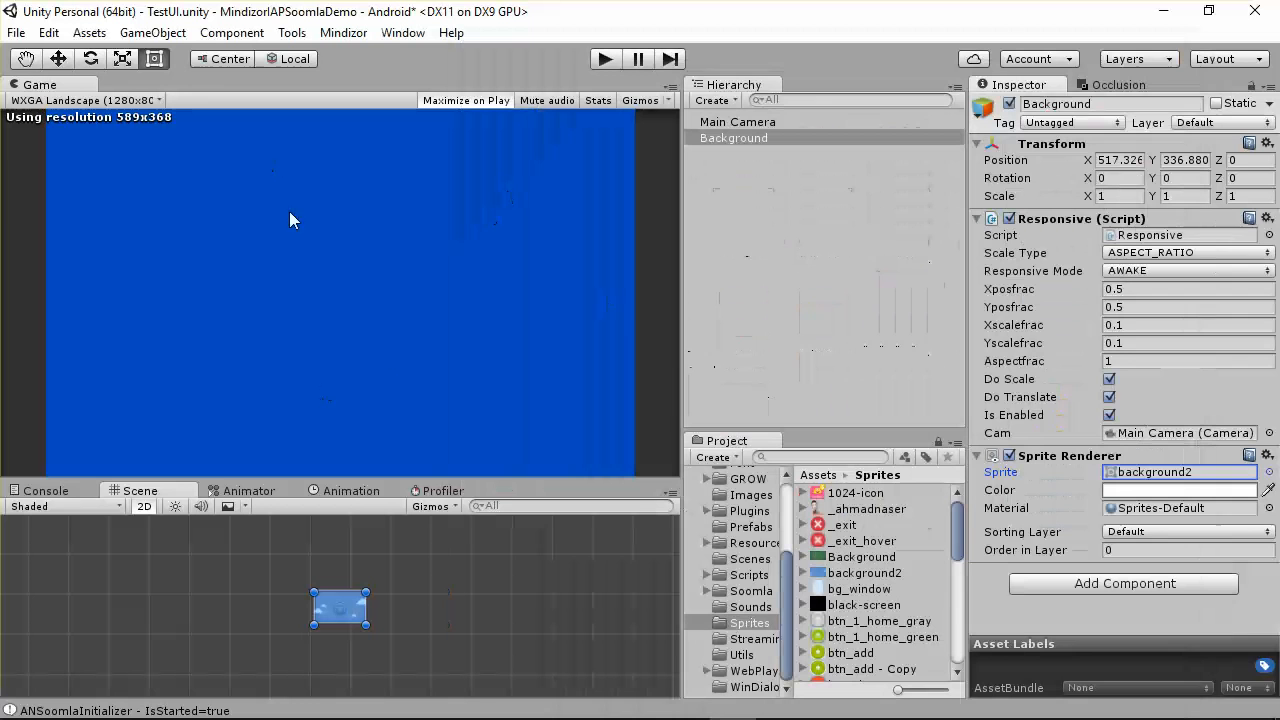
# Set the Background object's Responsive script to the PERCENTAGE scale type with AWAKE as its responsive mode.
pyautogui.click(730, 121)
pyautogui.click(734, 140)
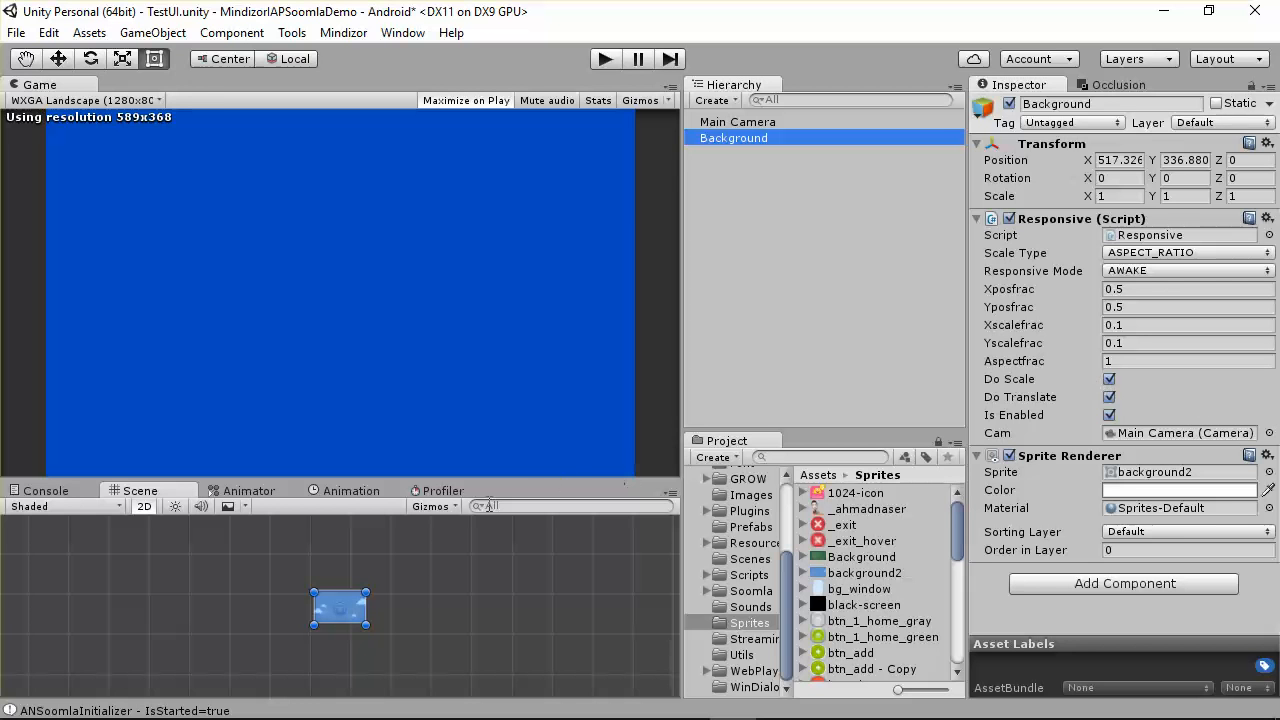
pyautogui.click(714, 137)
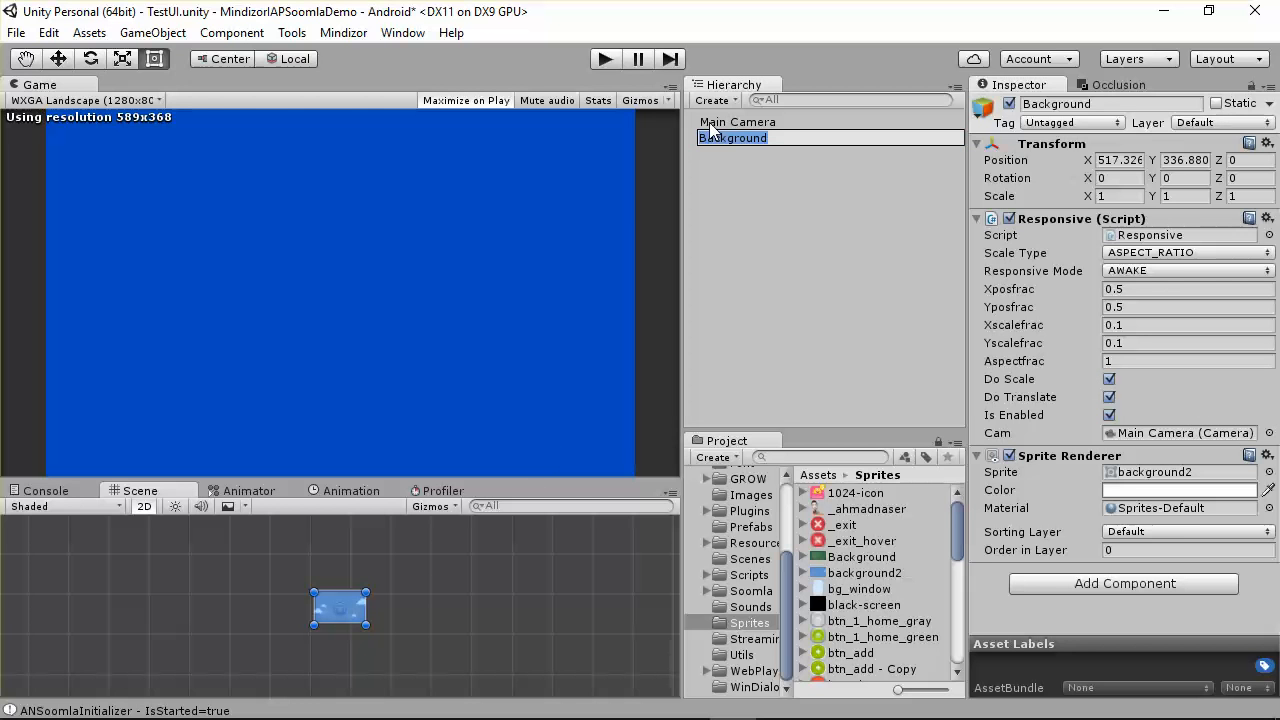
pyautogui.click(745, 137)
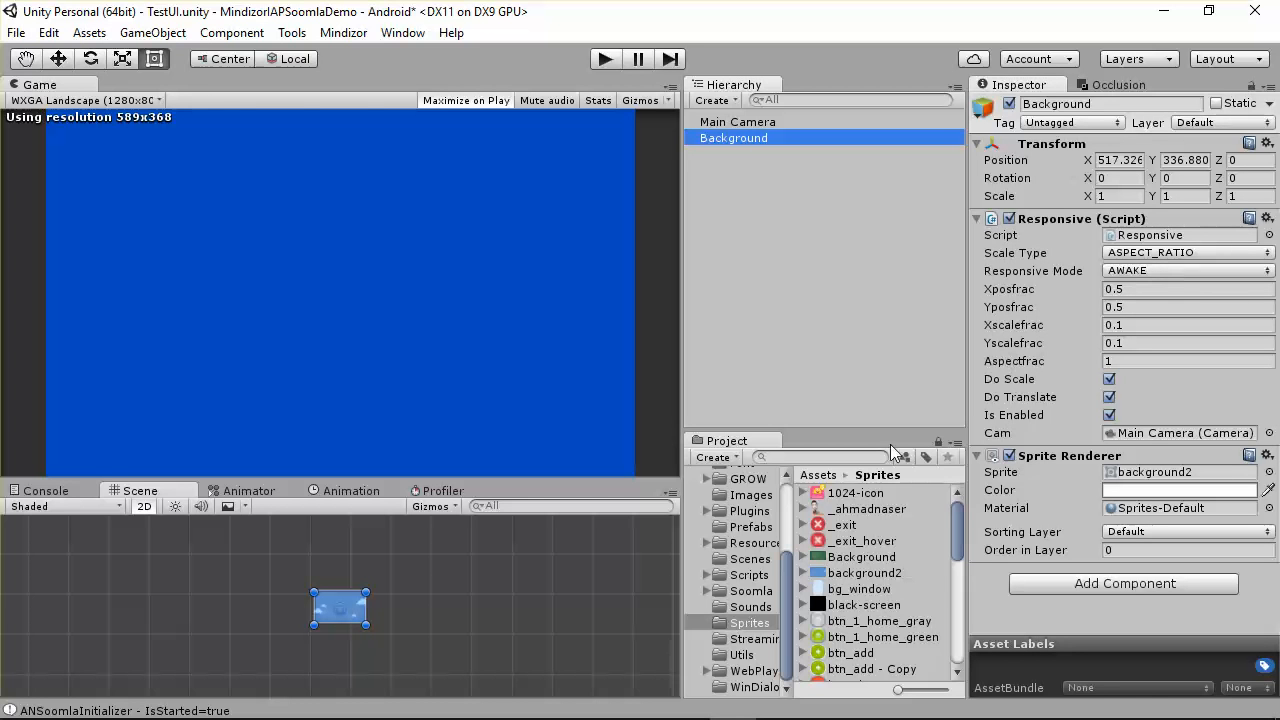
pyautogui.click(1145, 253)
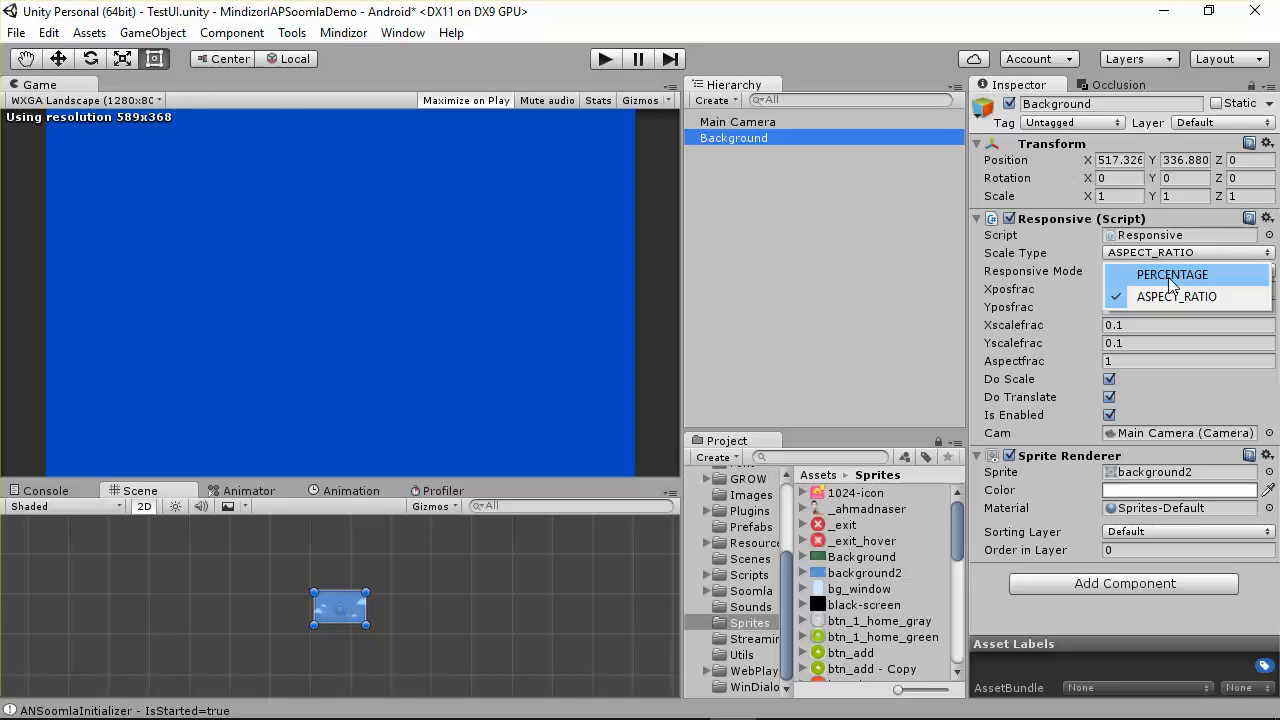
pyautogui.click(1172, 275)
pyautogui.click(1147, 272)
pyautogui.click(1150, 292)
pyautogui.click(1150, 253)
pyautogui.click(1155, 298)
pyautogui.click(1150, 253)
pyautogui.click(1155, 274)
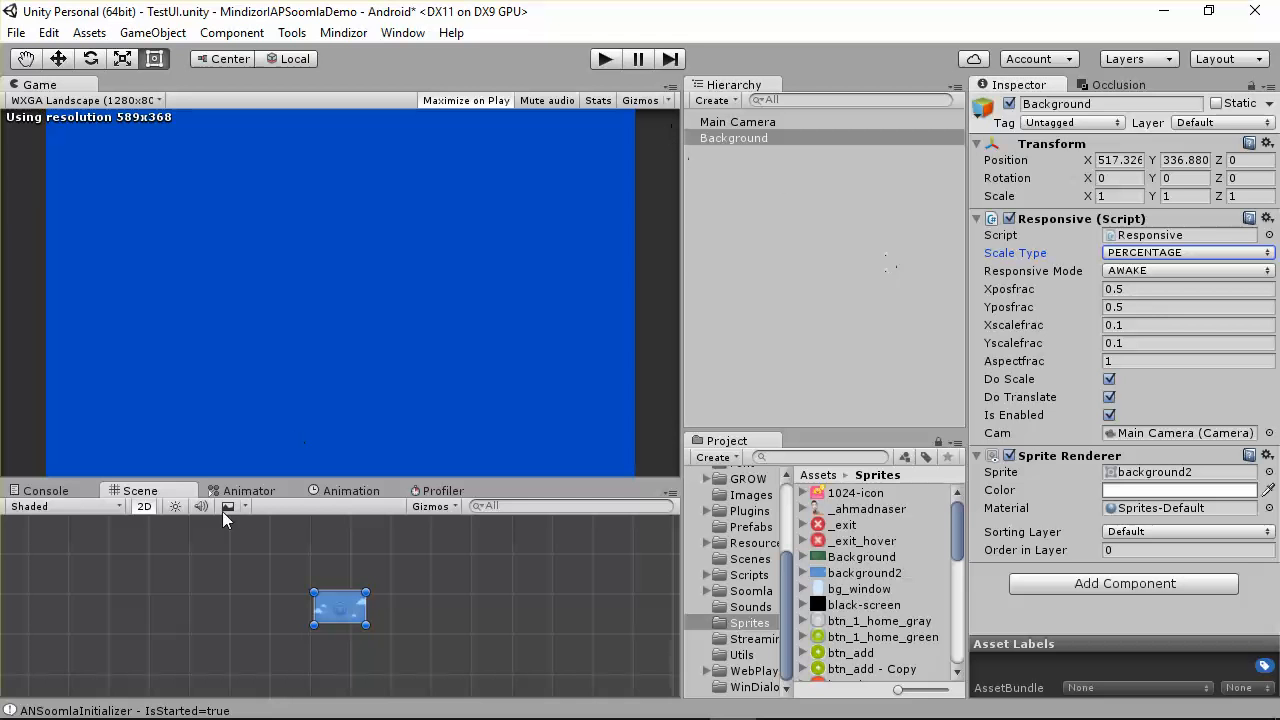
# Switch the Scene view to 3D and move the Main Camera back along Z to about -567.
pyautogui.click(142, 506)
pyautogui.press('w')
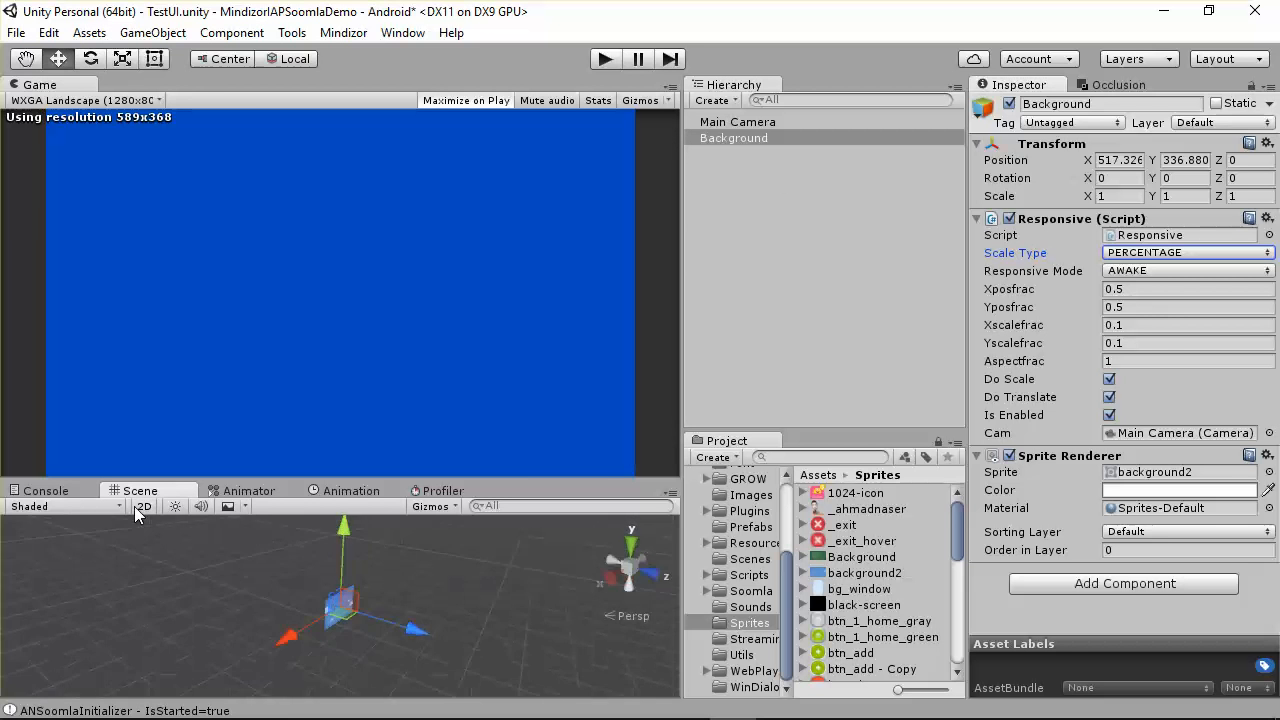
pyautogui.click(737, 124)
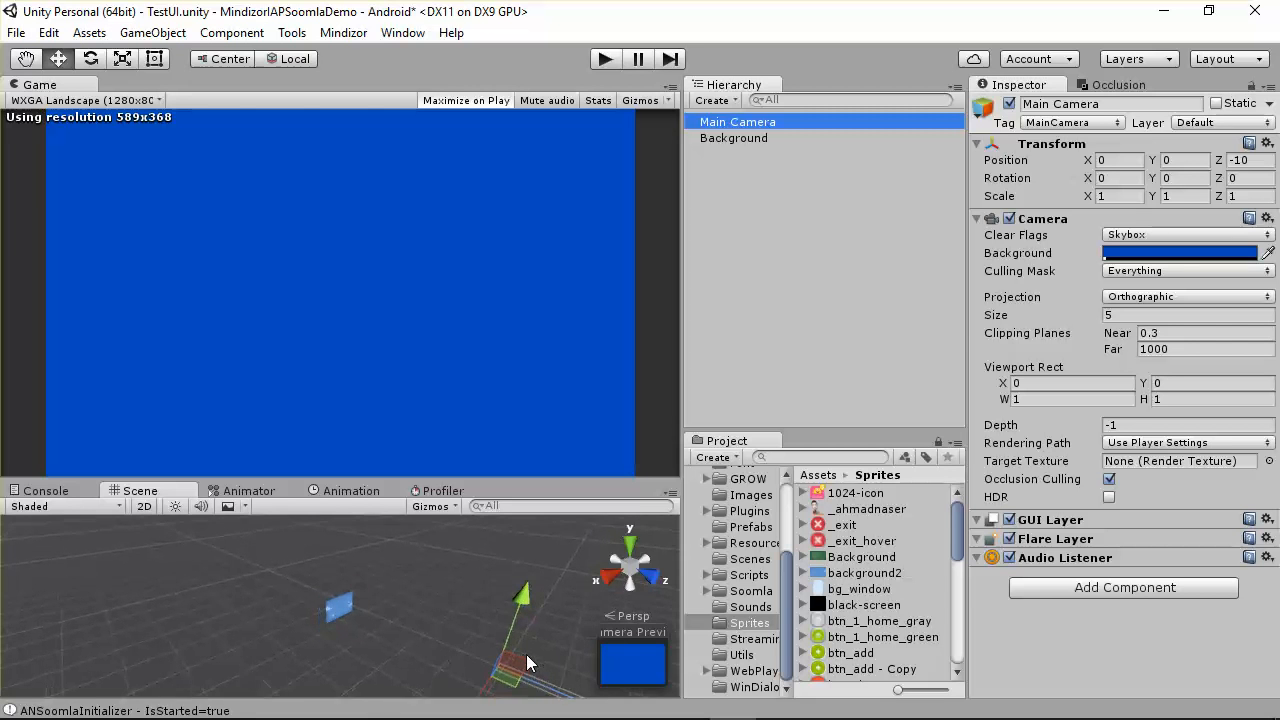
pyautogui.scroll(-2, 510, 644)
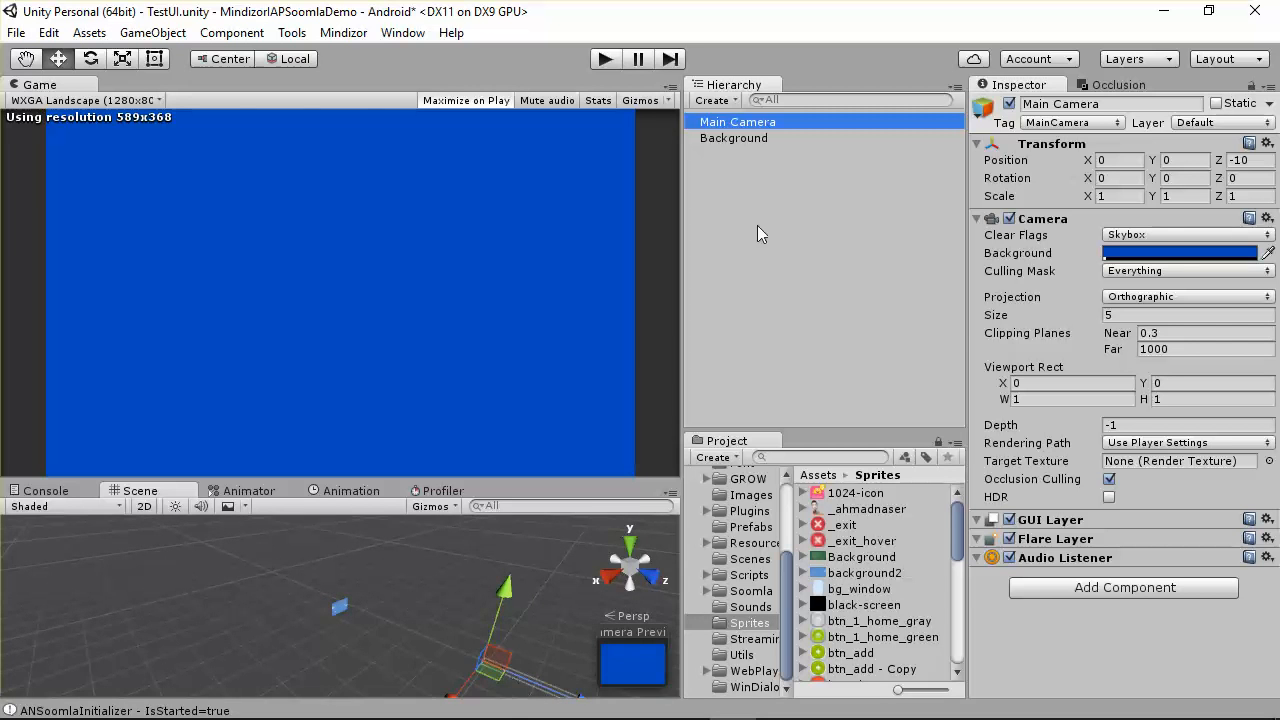
pyautogui.click(733, 138)
pyautogui.click(735, 123)
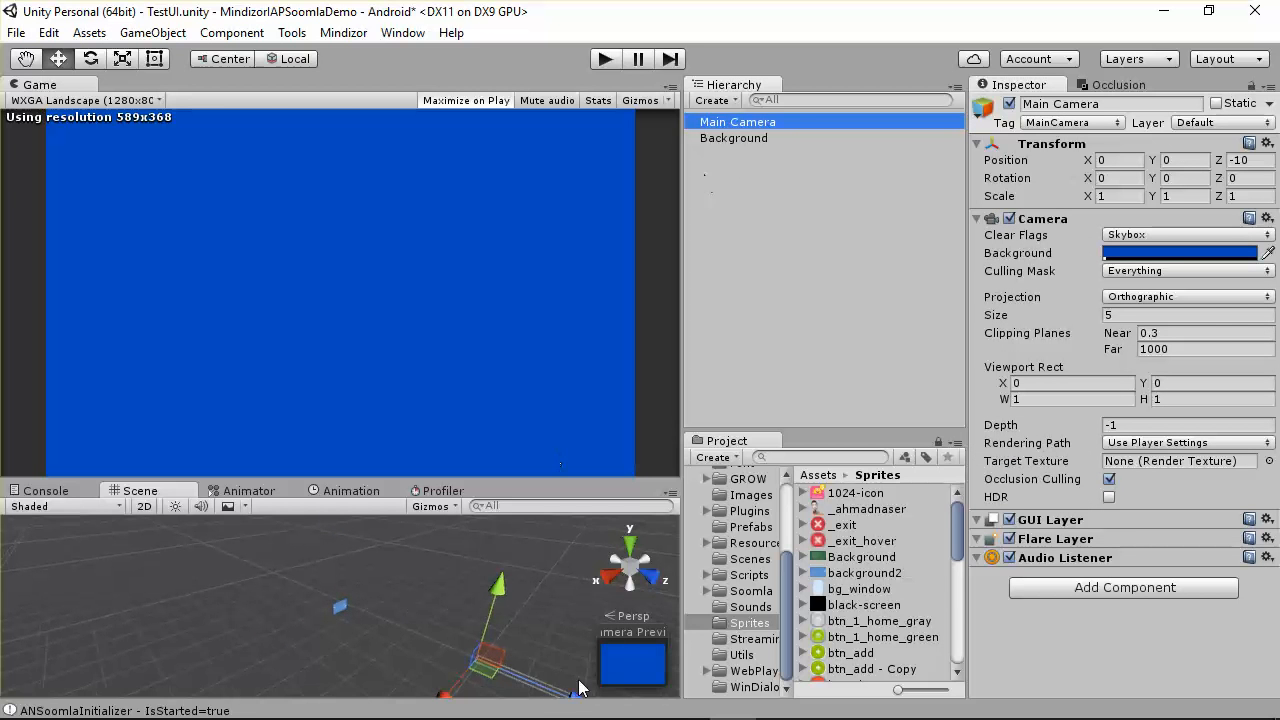
pyautogui.moveTo(572, 700); pyautogui.dragTo(350, 600)
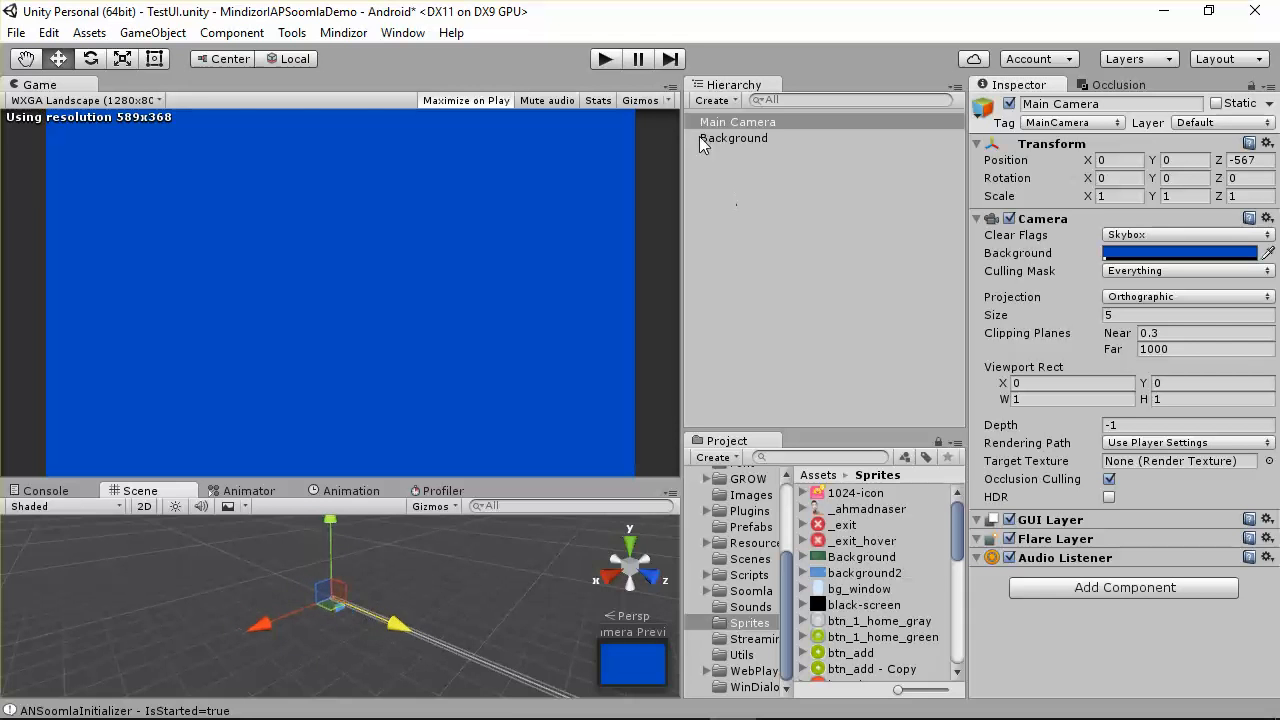
# Move the Background object along its Z axis to about 24.9.
pyautogui.doubleClick(735, 122)
pyautogui.scroll(-5, 418, 571)
pyautogui.click(730, 138)
pyautogui.moveTo(413, 641); pyautogui.dragTo(300, 605)
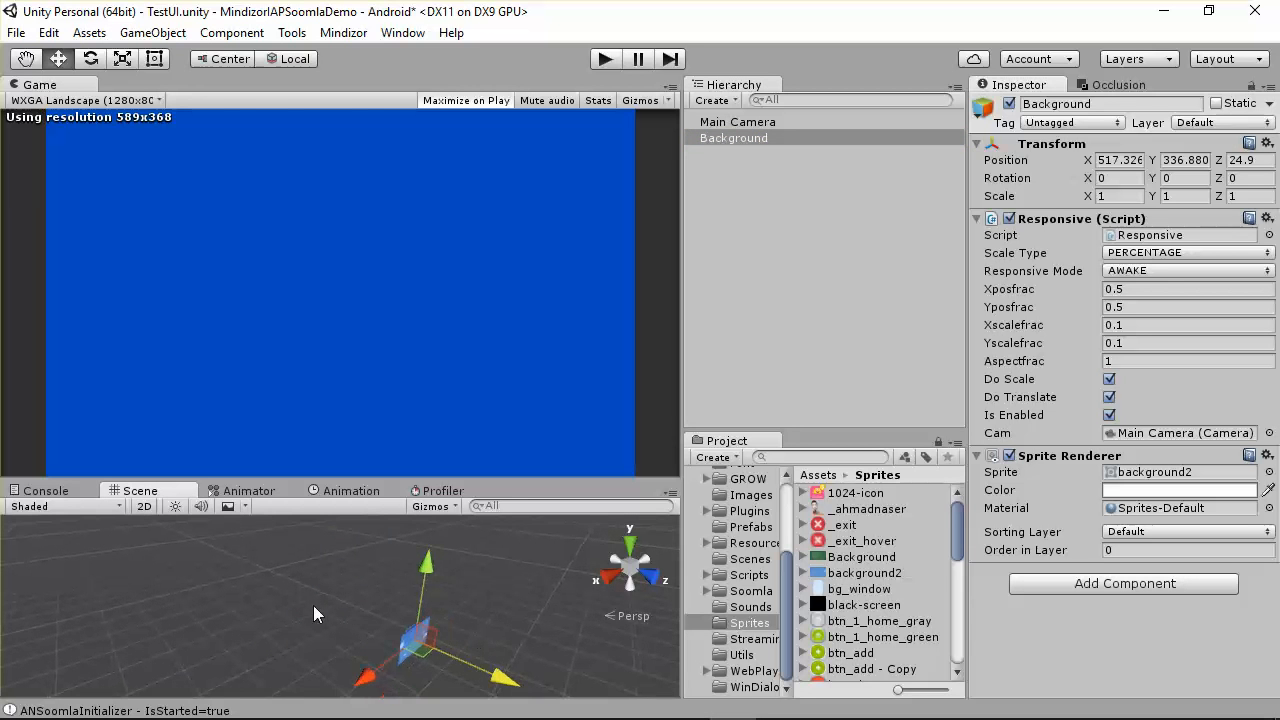
# Enlarge the Scene view and examine how the Background and Main Camera are placed relative to each other.
pyautogui.moveTo(428, 479); pyautogui.dragTo(470, 289)
pyautogui.keyDown('alt'); pyautogui.moveTo(508, 555); pyautogui.dragTo(366, 457); pyautogui.keyUp('alt')
pyautogui.click(743, 112)
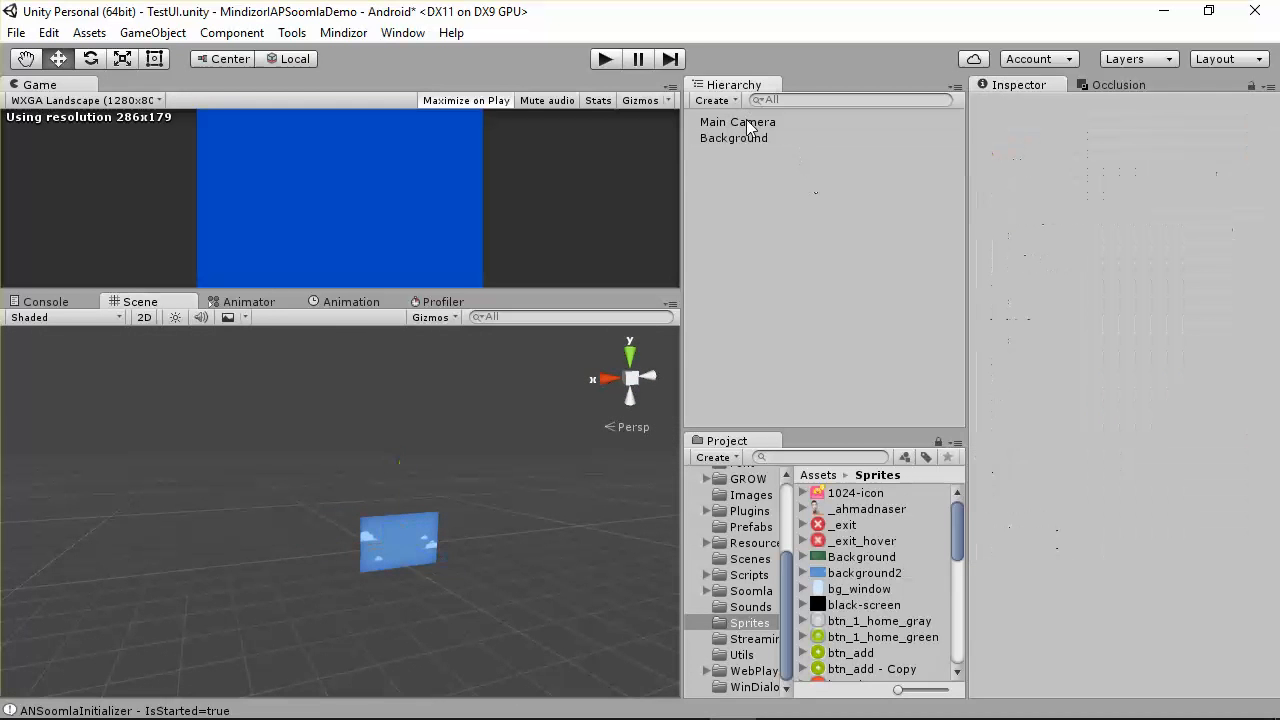
pyautogui.click(743, 121)
pyautogui.keyDown('alt'); pyautogui.moveTo(450, 530); pyautogui.dragTo(554, 517); pyautogui.keyUp('alt')
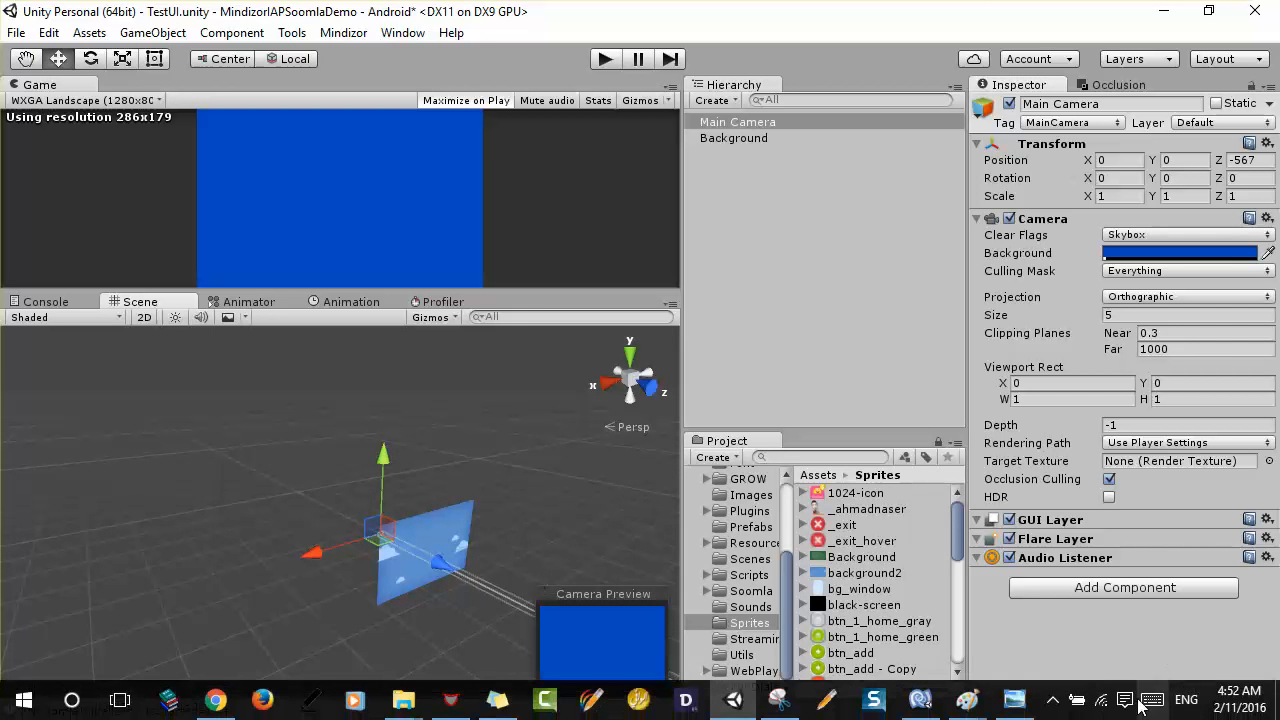
pyautogui.click(1052, 705)
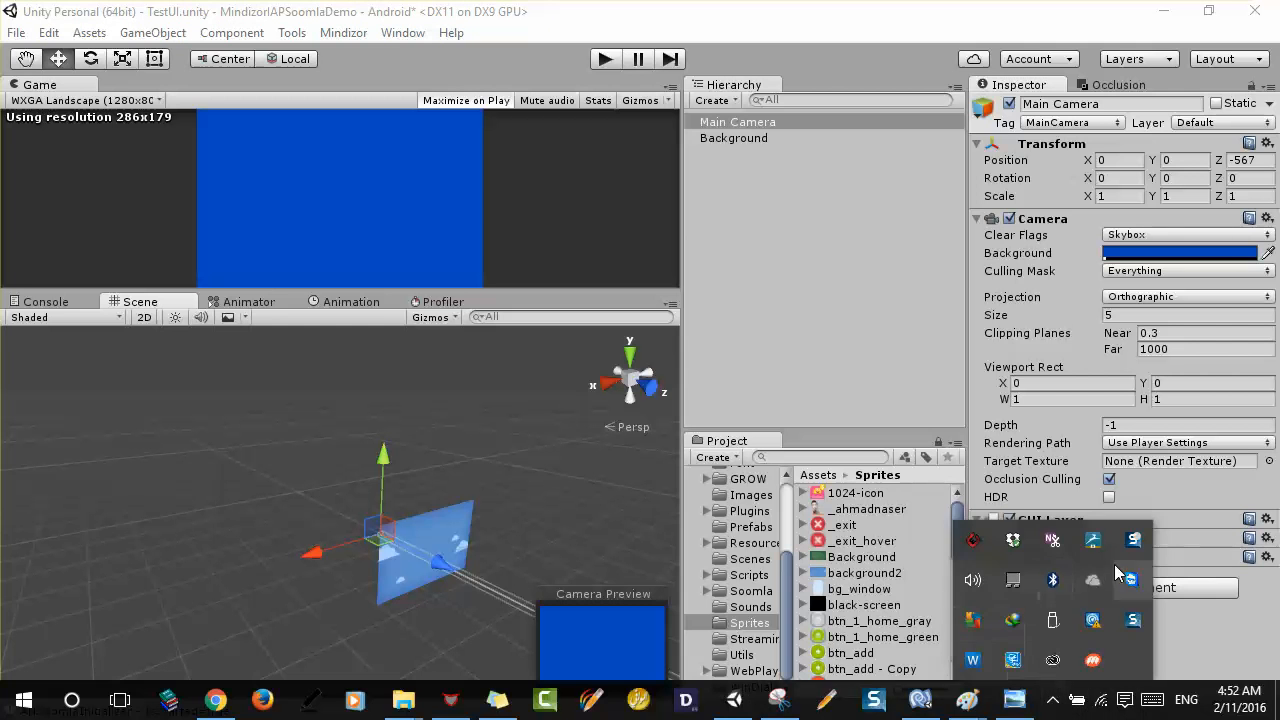
pyautogui.click(668, 682)
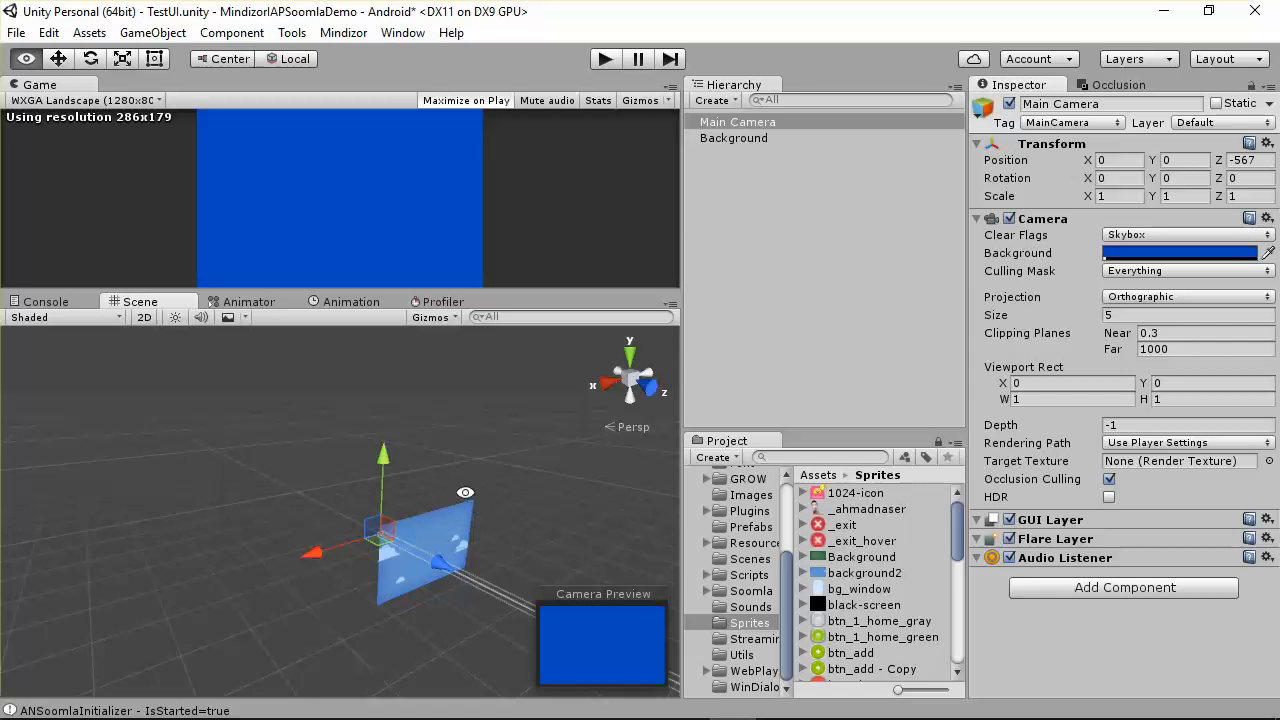
pyautogui.keyDown('alt'); pyautogui.moveTo(472, 490); pyautogui.dragTo(480, 520); pyautogui.keyUp('alt')
# Return the Scene view to 2D and reset the Main Camera's transform.
pyautogui.click(146, 317)
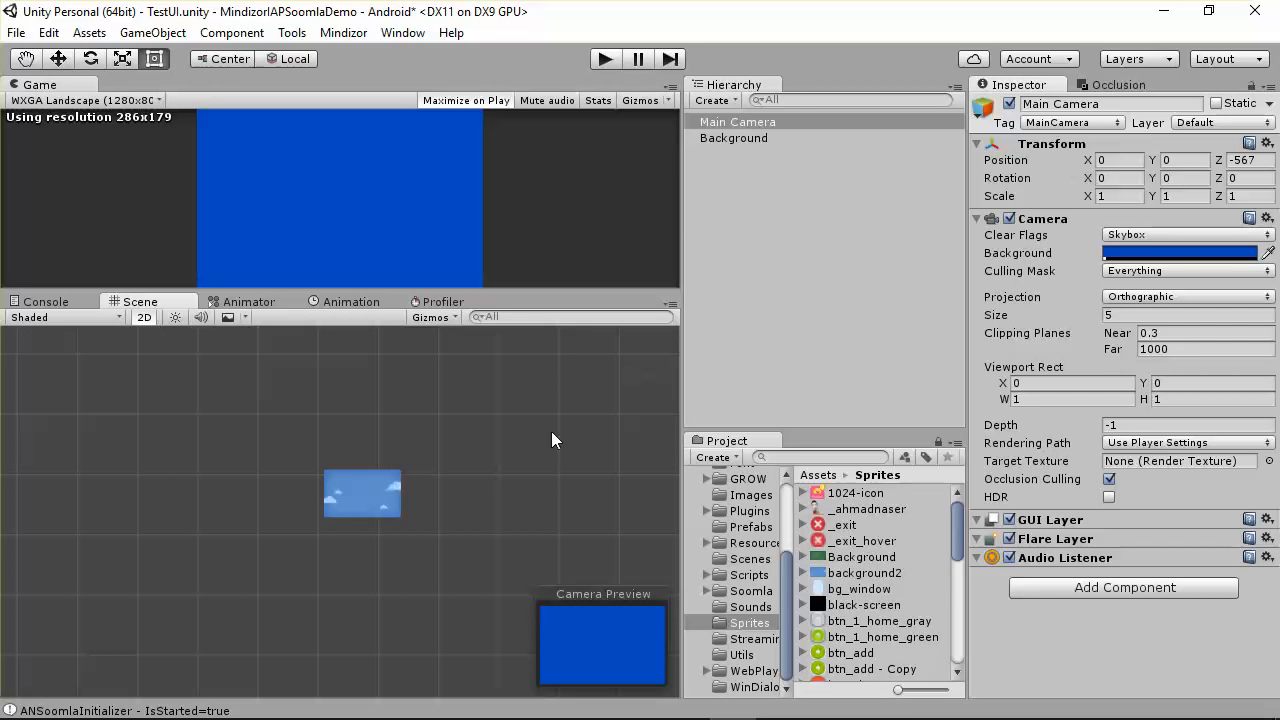
pyautogui.click(768, 126)
pyautogui.click(1267, 143)
pyautogui.click(1210, 163)
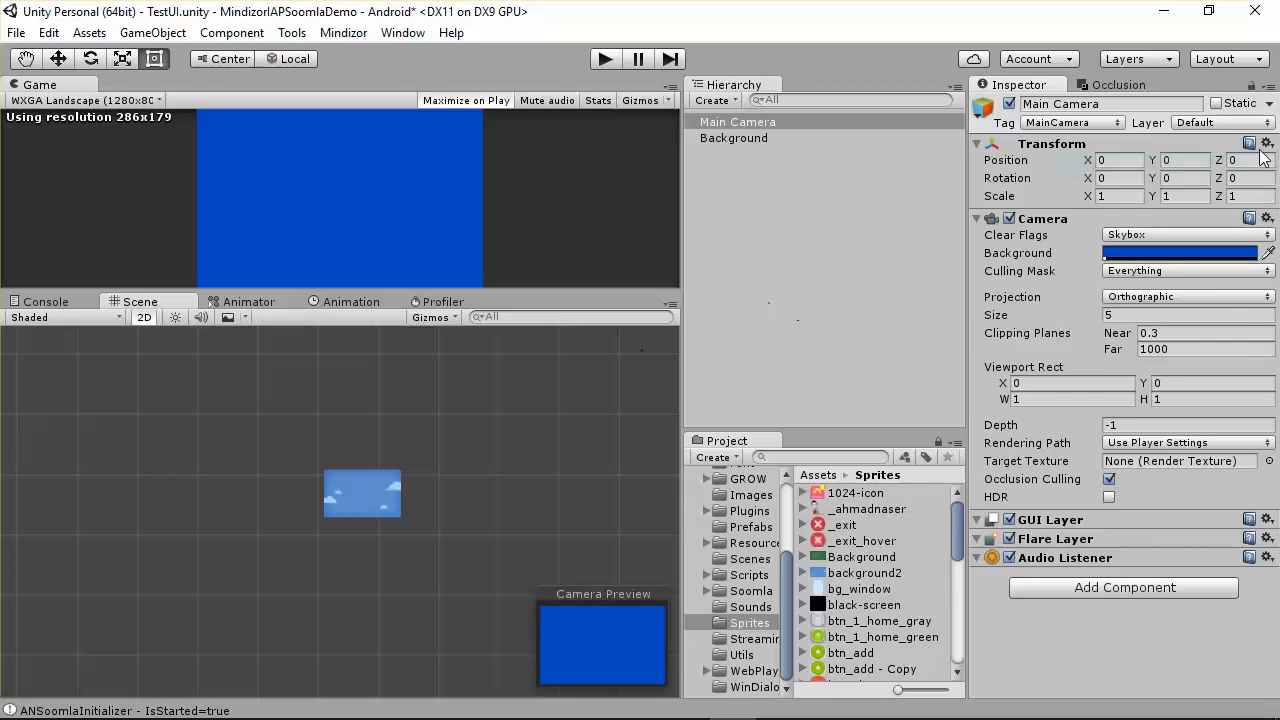
# Reset the Background object's transform and disable its Responsive script.
pyautogui.click(829, 139)
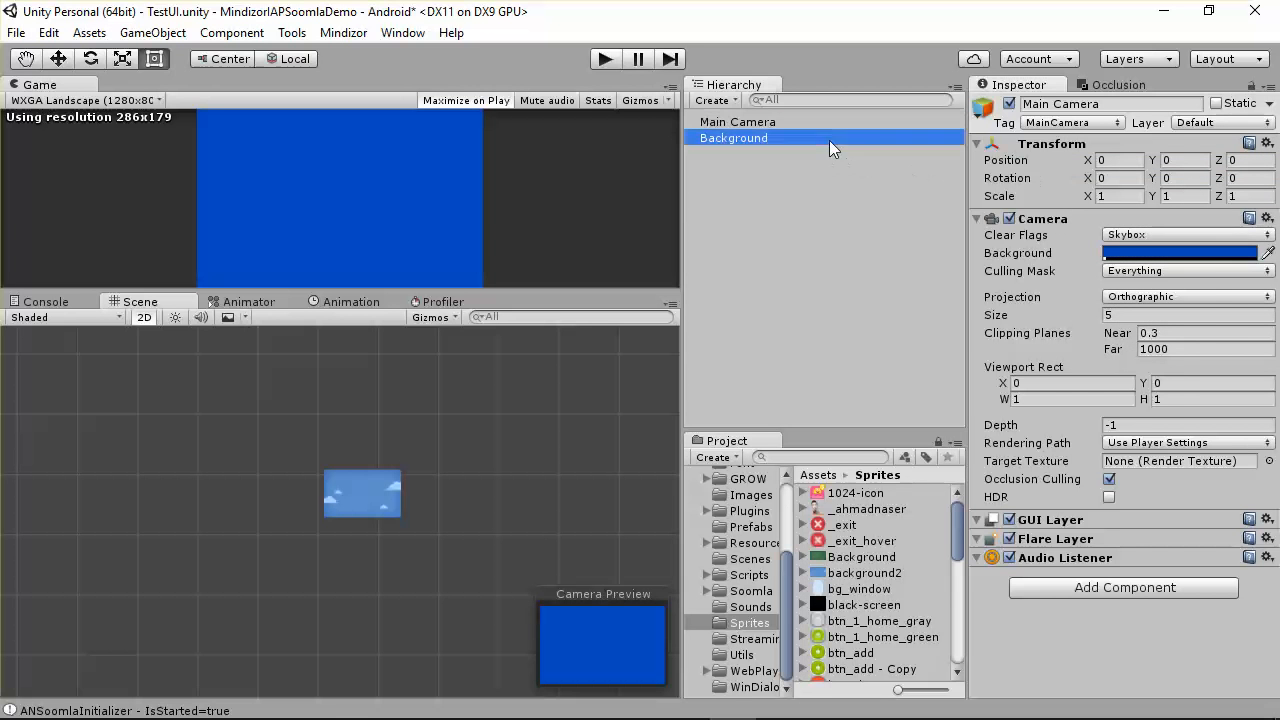
pyautogui.click(1178, 145)
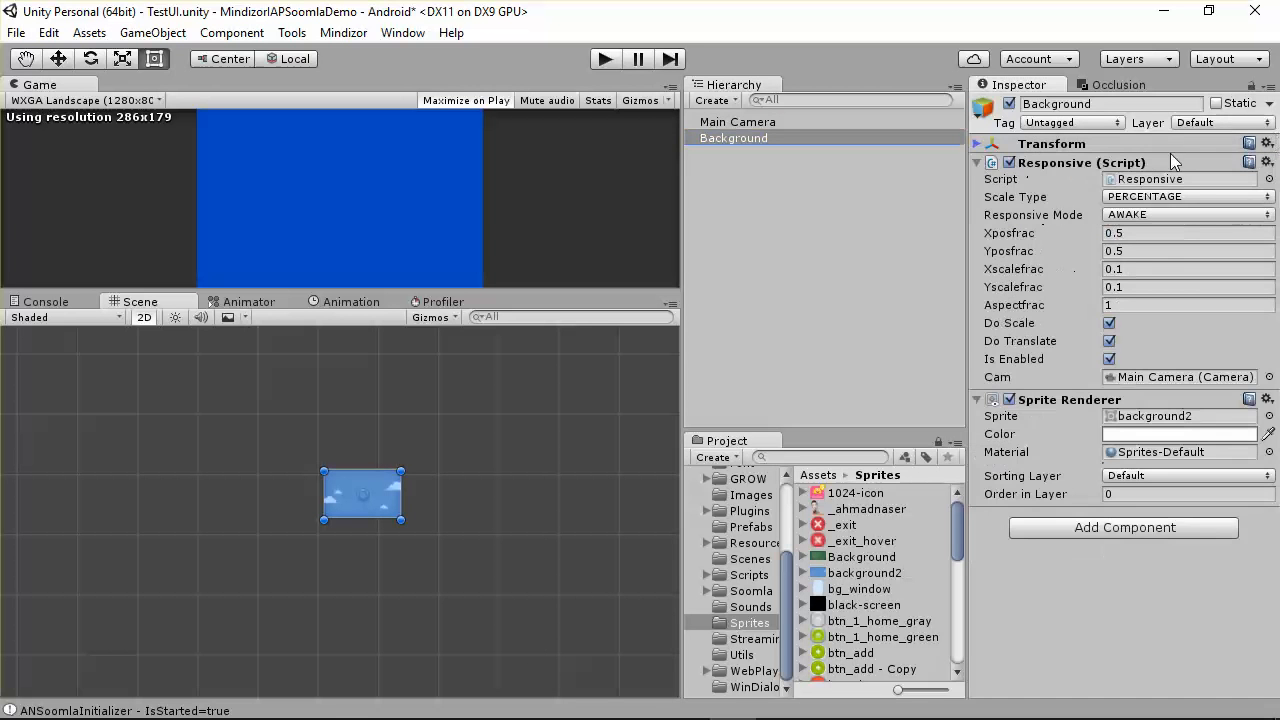
pyautogui.click(1267, 143)
pyautogui.click(1100, 165)
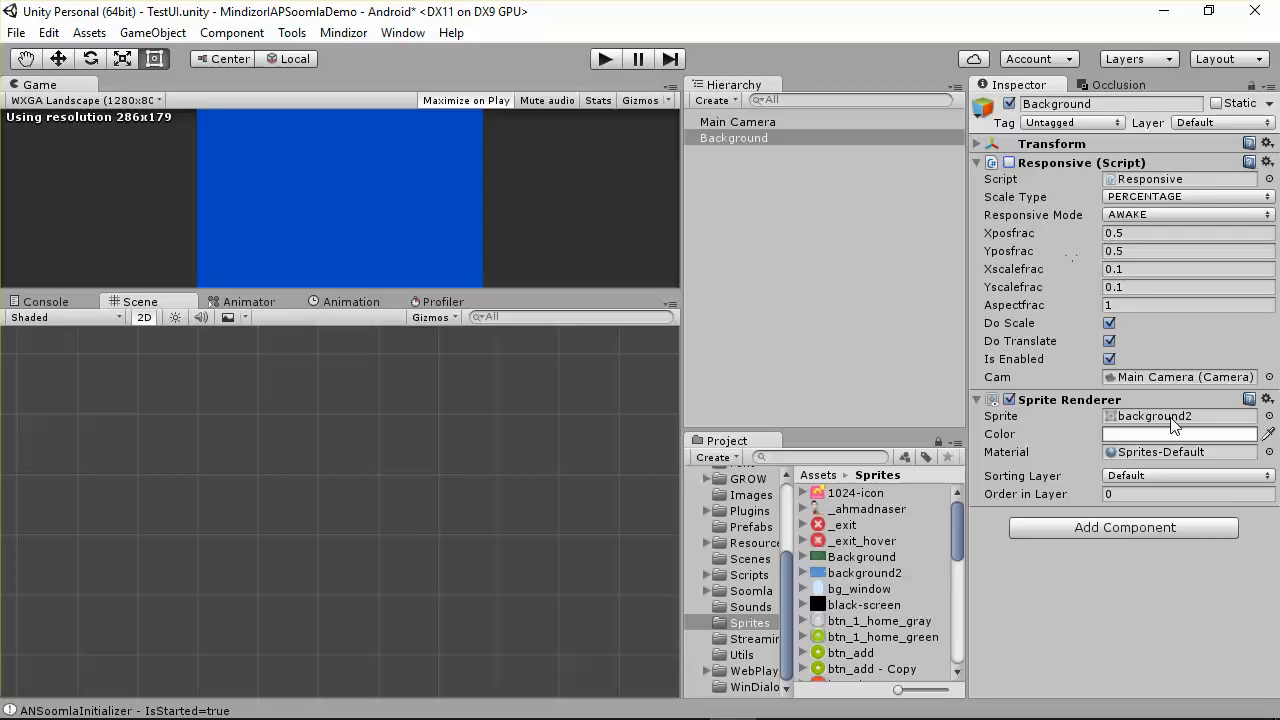
# Focus on the Main Camera in the 3D Scene view and pull it slightly back along Z, in front of the Background sprite.
pyautogui.click(755, 122)
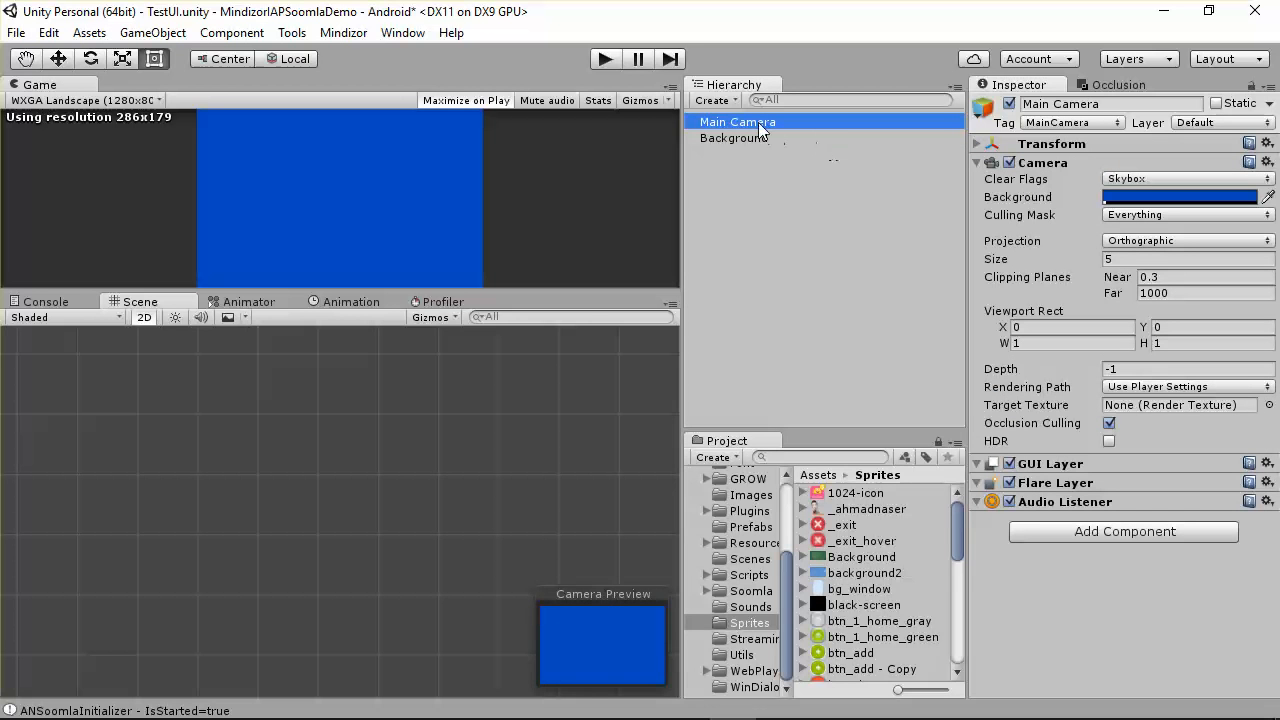
pyautogui.doubleClick(758, 122)
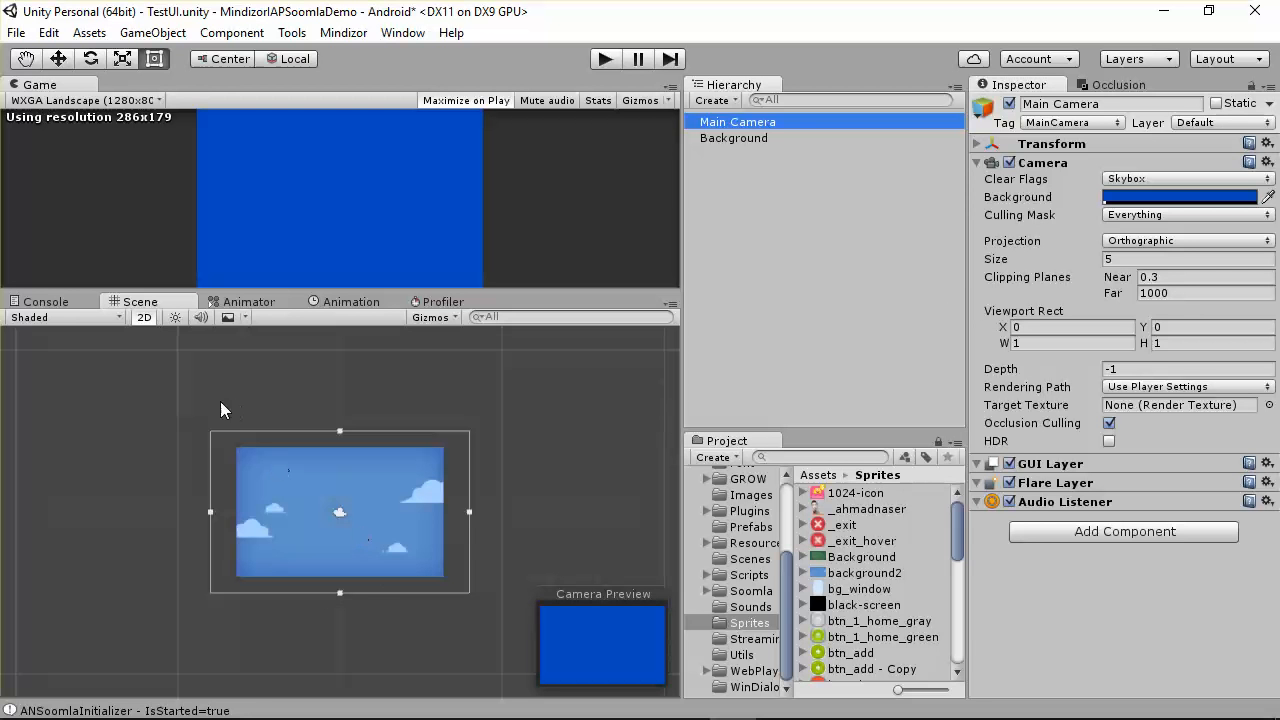
pyautogui.click(144, 318)
pyautogui.keyDown('alt'); pyautogui.moveTo(355, 634); pyautogui.dragTo(561, 611); pyautogui.keyUp('alt')
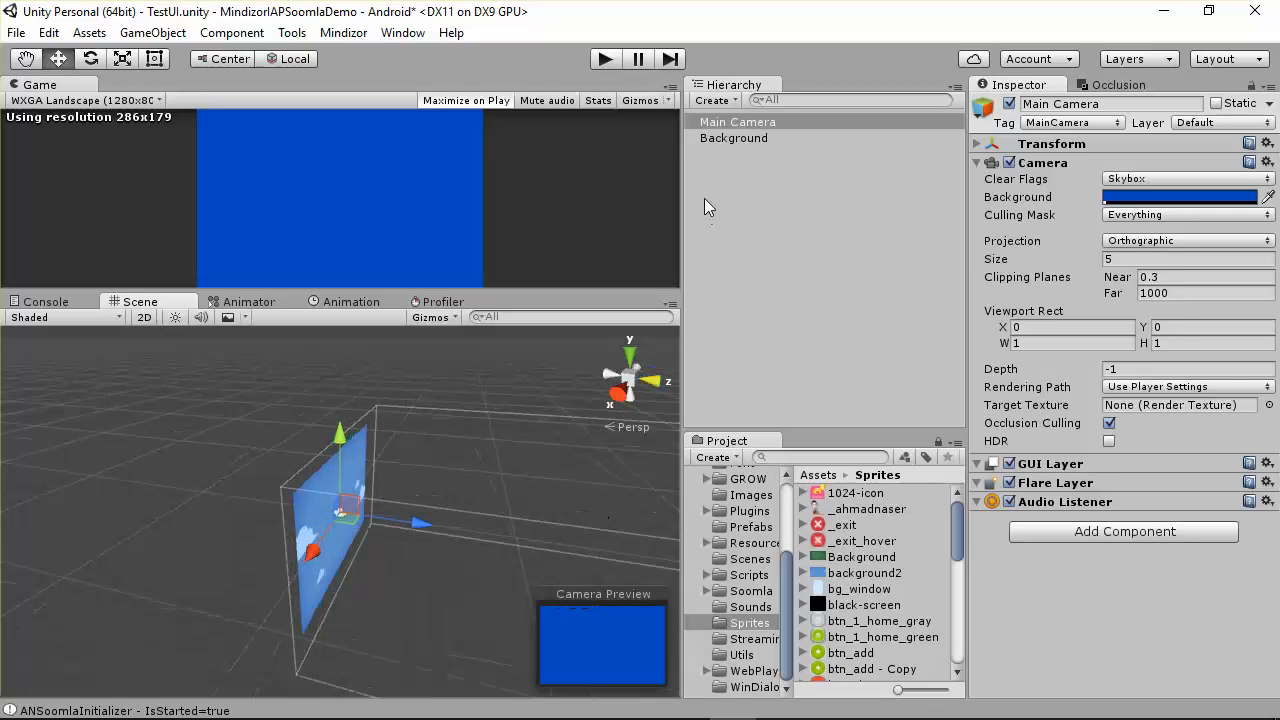
pyautogui.click(750, 127)
pyautogui.moveTo(422, 522); pyautogui.dragTo(405, 520)
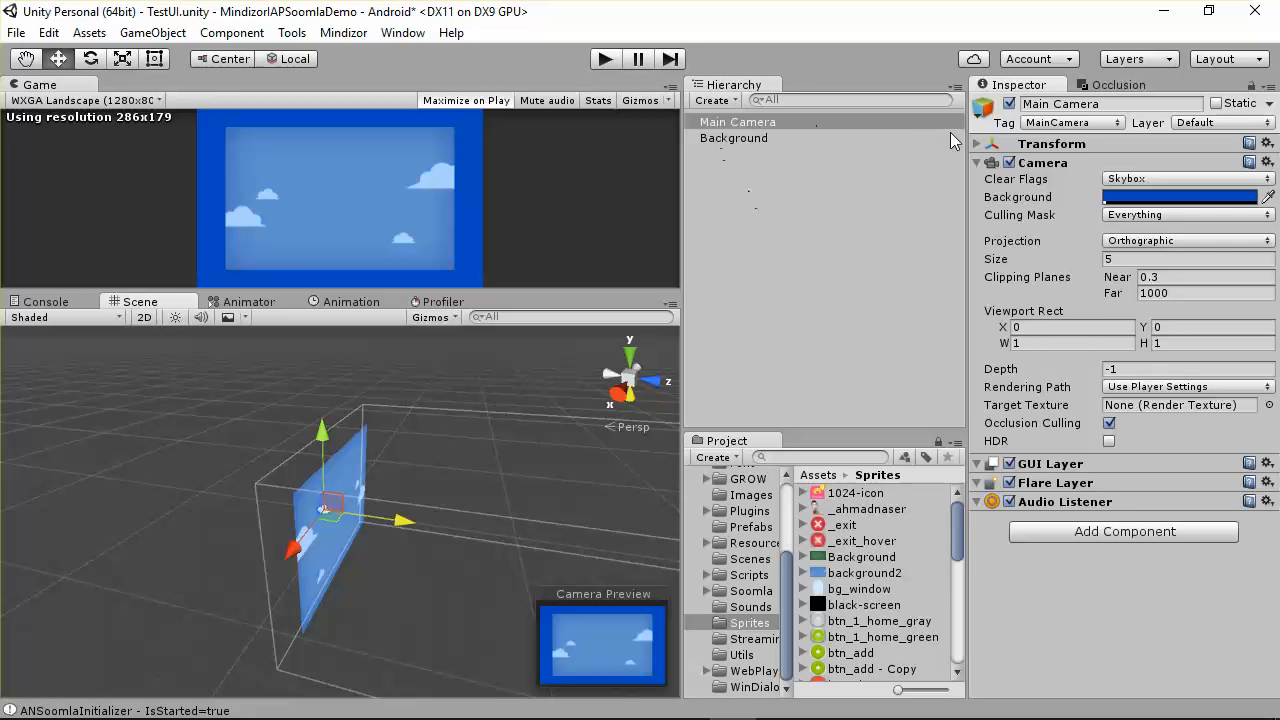
# Re-enable the Responsive script on the Background object and return the Scene view to 2D with the Rect tool.
pyautogui.click(978, 144)
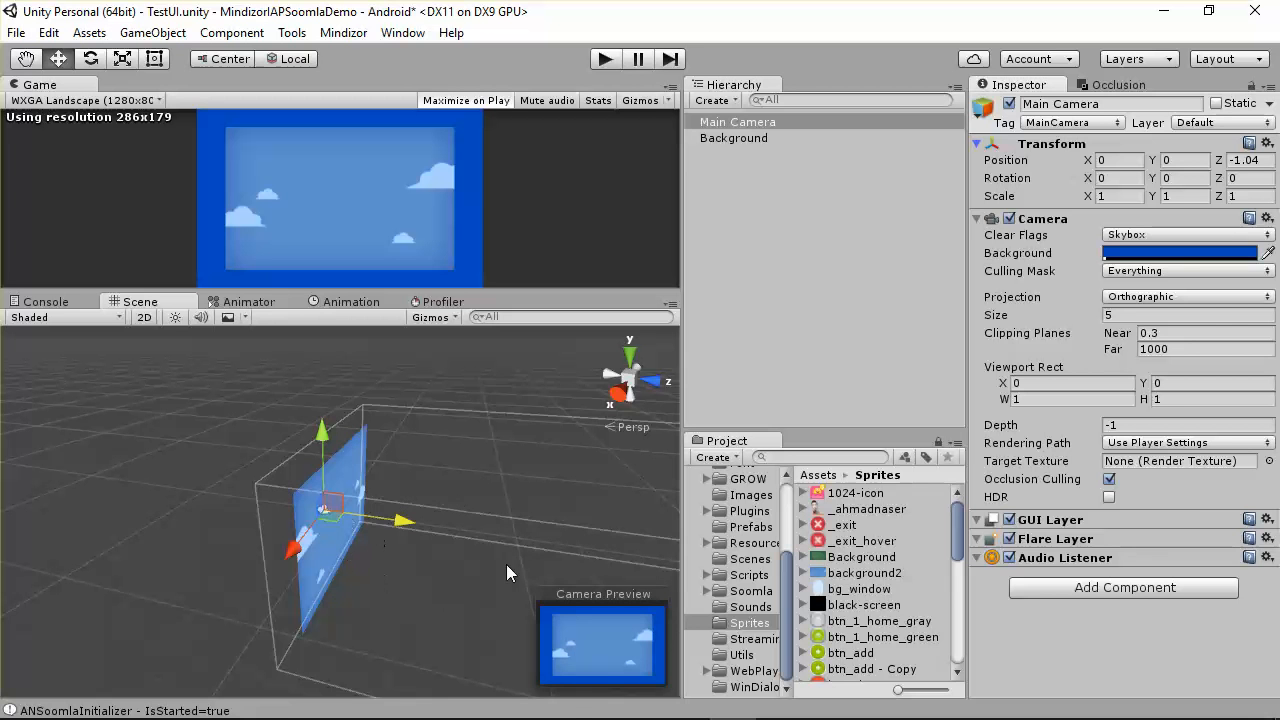
pyautogui.click(755, 139)
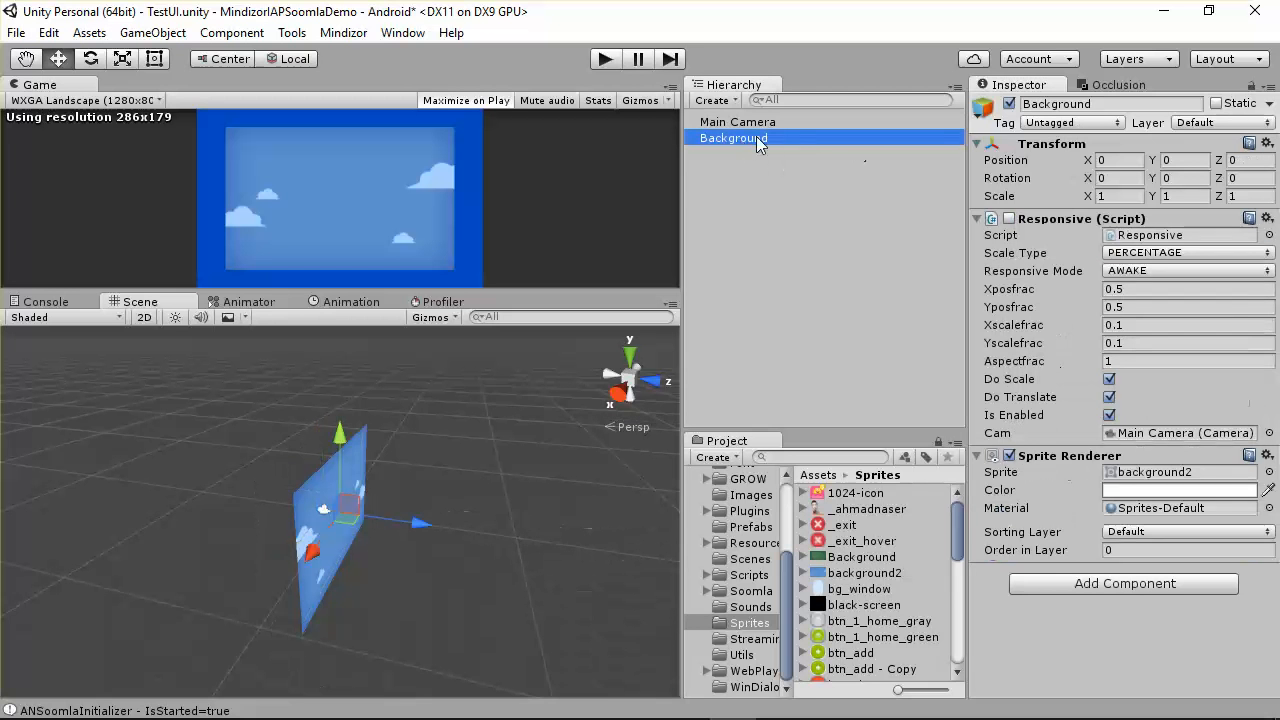
pyautogui.click(1011, 222)
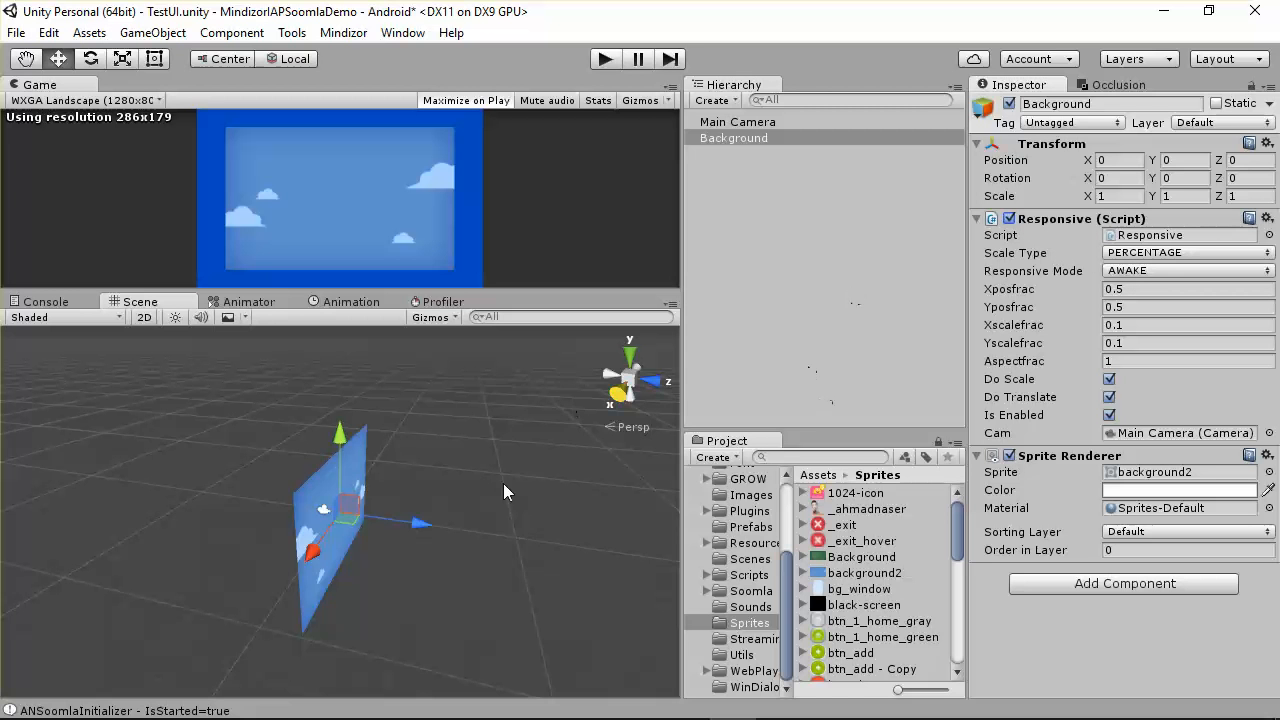
pyautogui.click(144, 317)
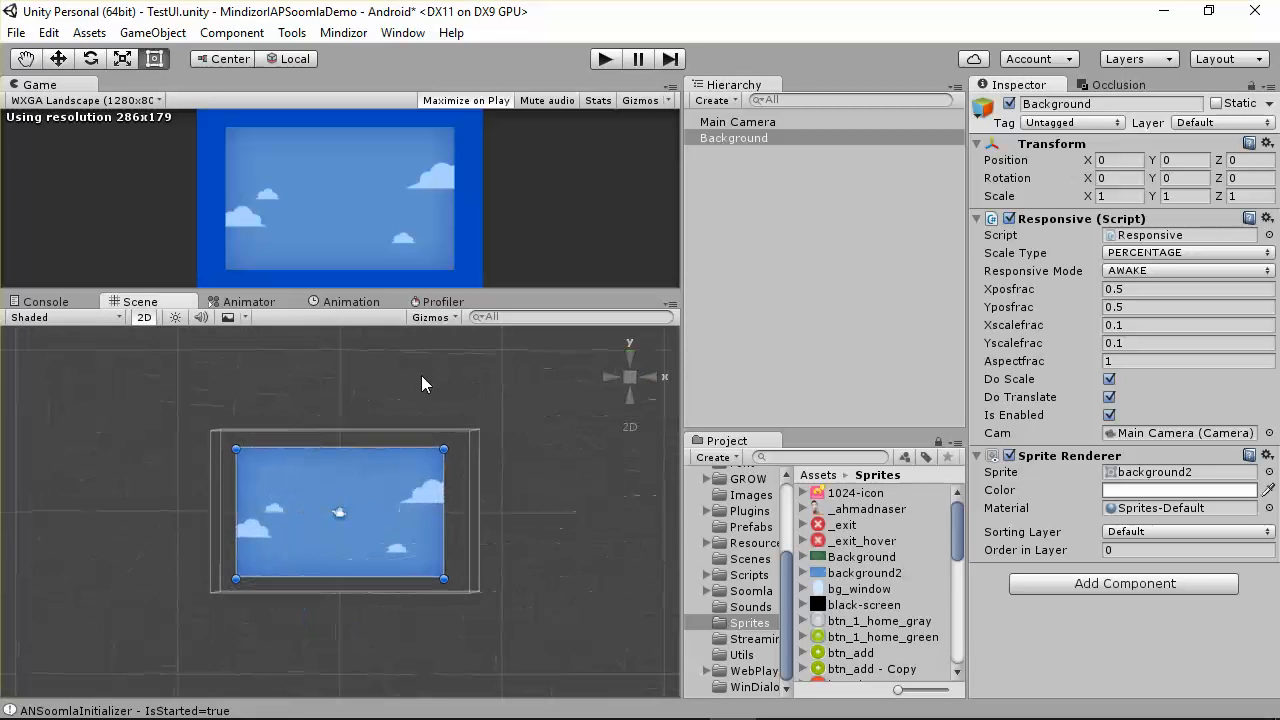
pyautogui.press('t')
pyautogui.scroll(3, 389, 528)
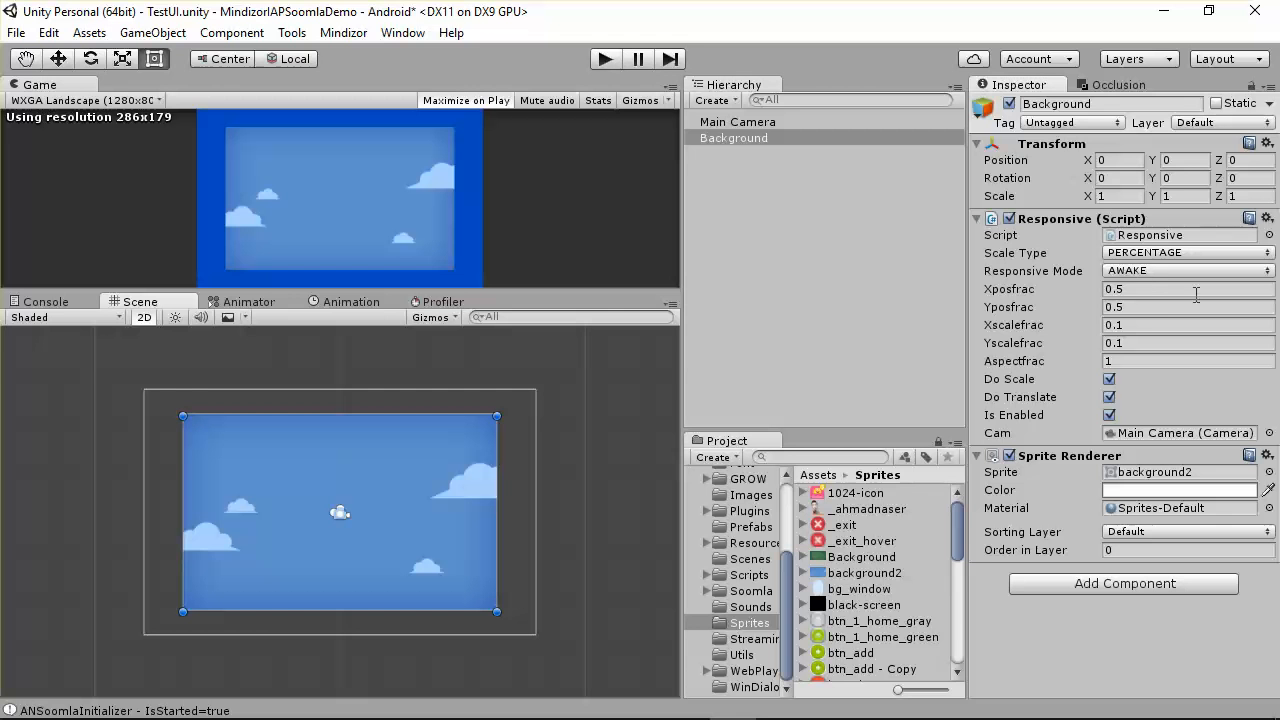
# Choose the PERCENTAGE scale type and the AWAKE responsive mode in the Background's Responsive script.
pyautogui.click(1145, 256)
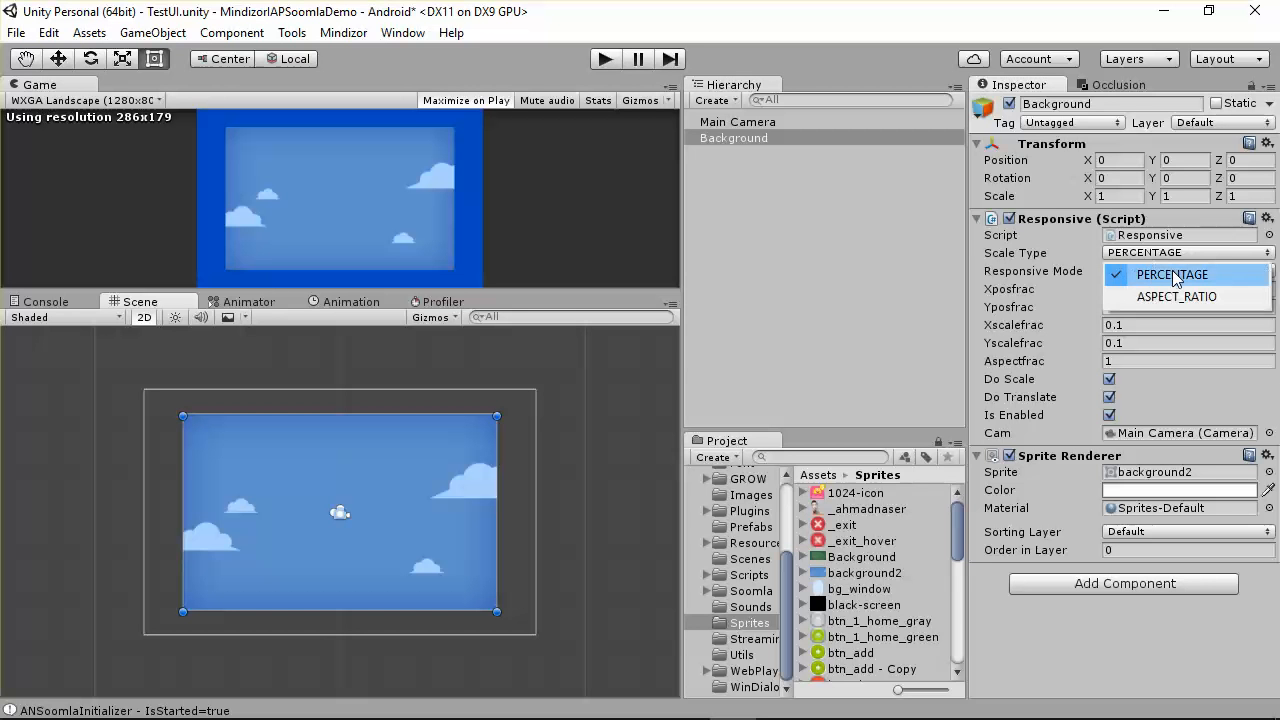
pyautogui.click(1176, 275)
pyautogui.click(1160, 272)
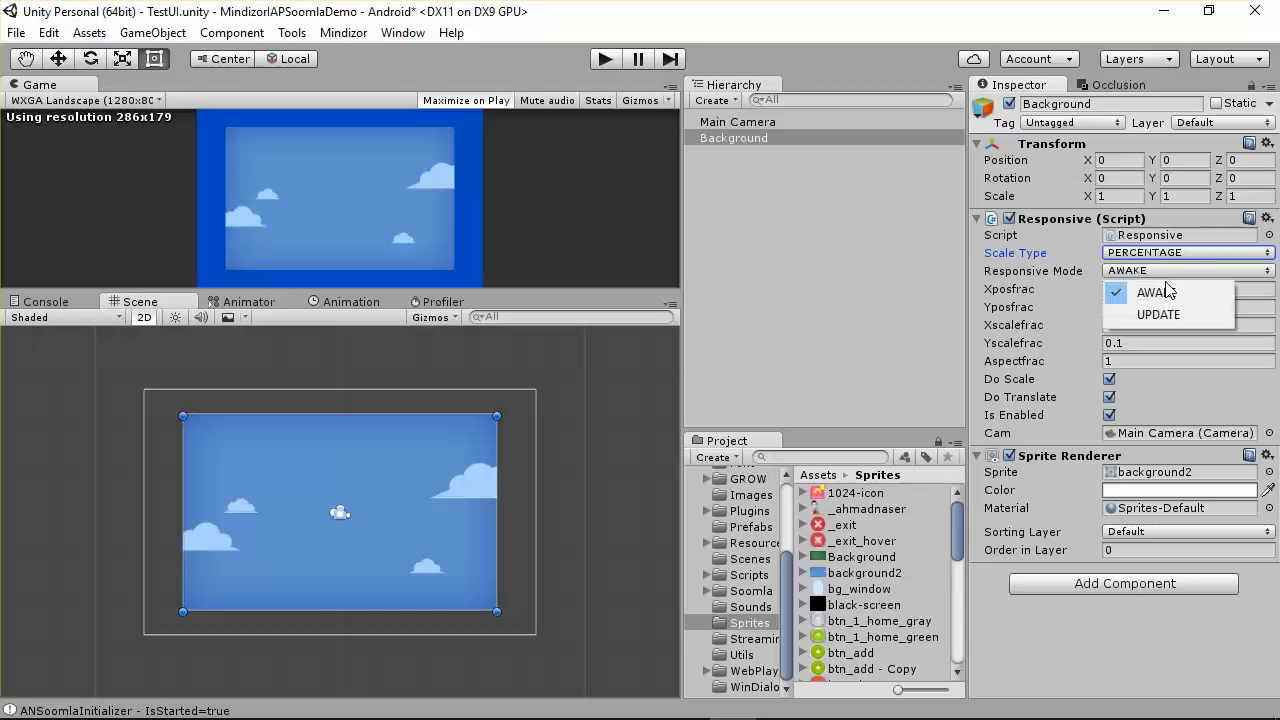
pyautogui.click(1155, 300)
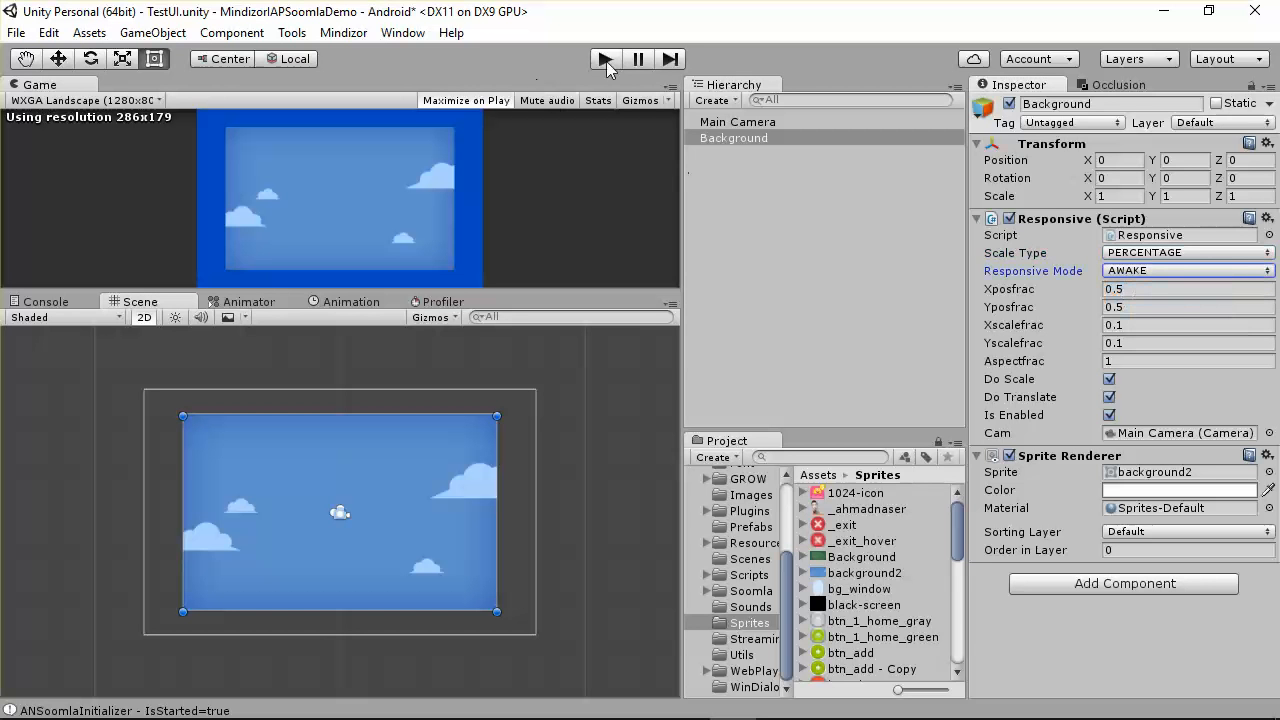
# Play-test the scene to check how the Responsive script scales and places the Background, and stop it.
pyautogui.click(603, 60)
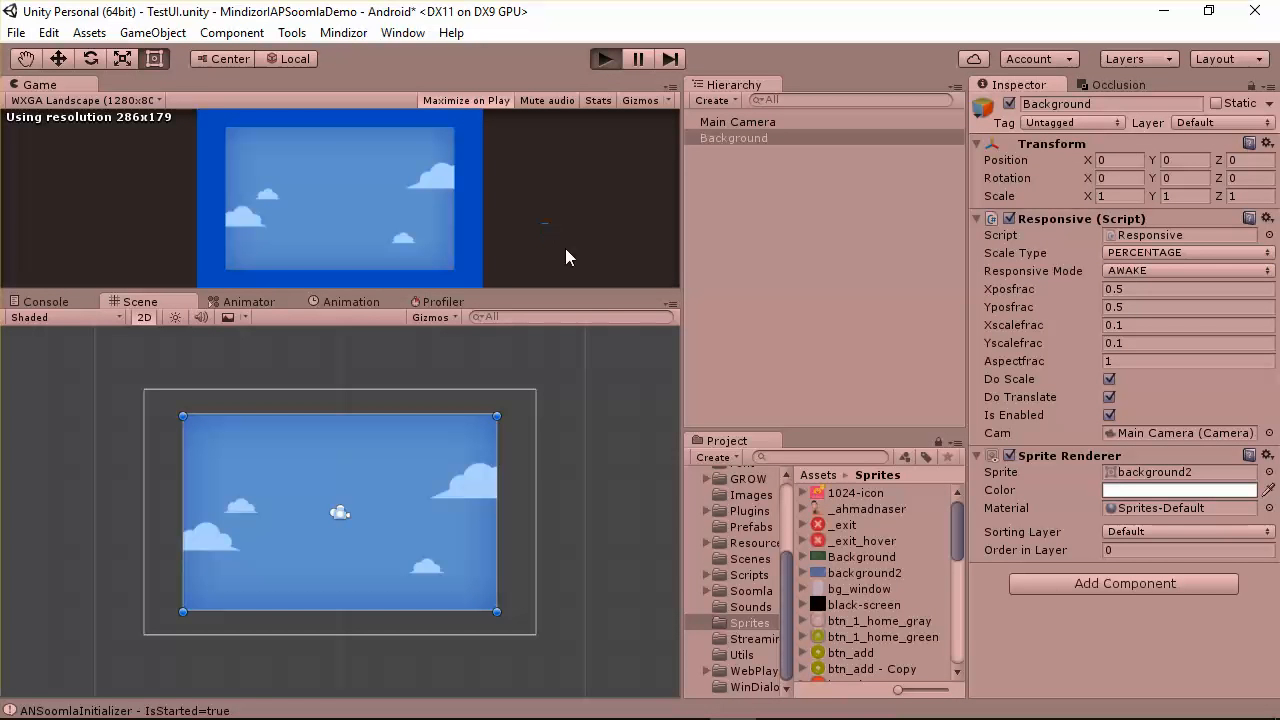
pyautogui.hotkey('shift', 'space')
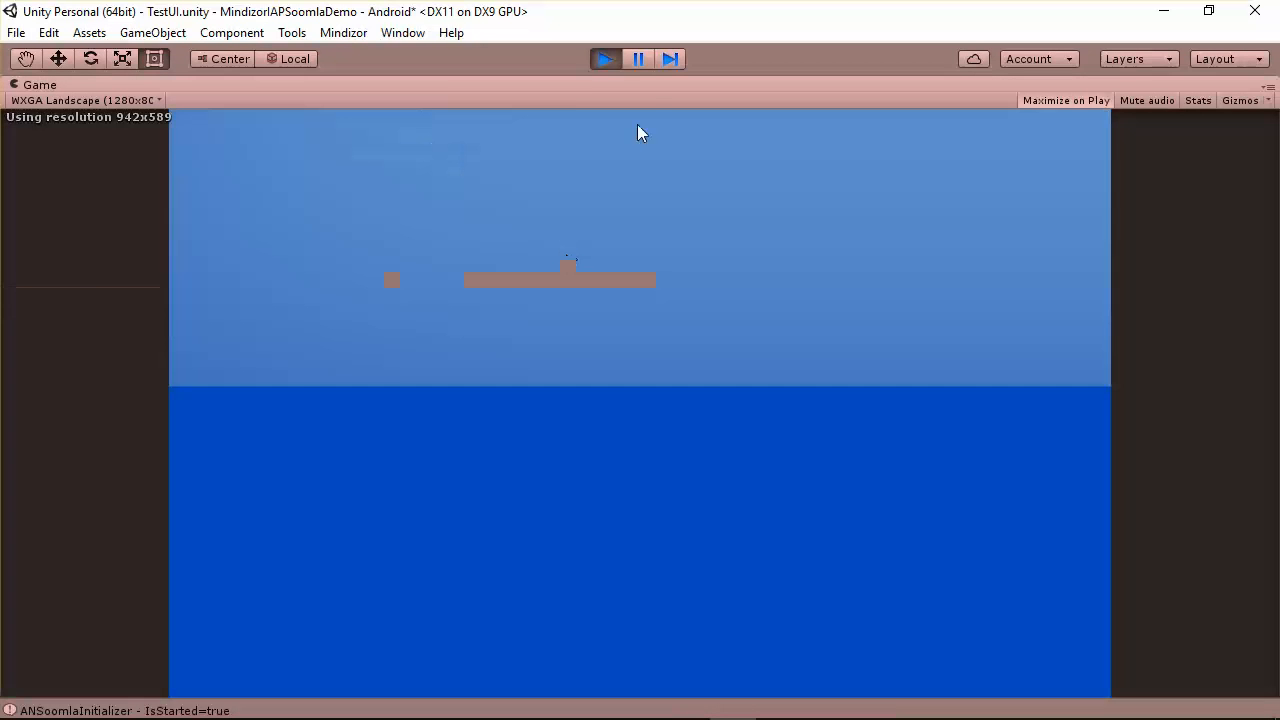
pyautogui.click(612, 59)
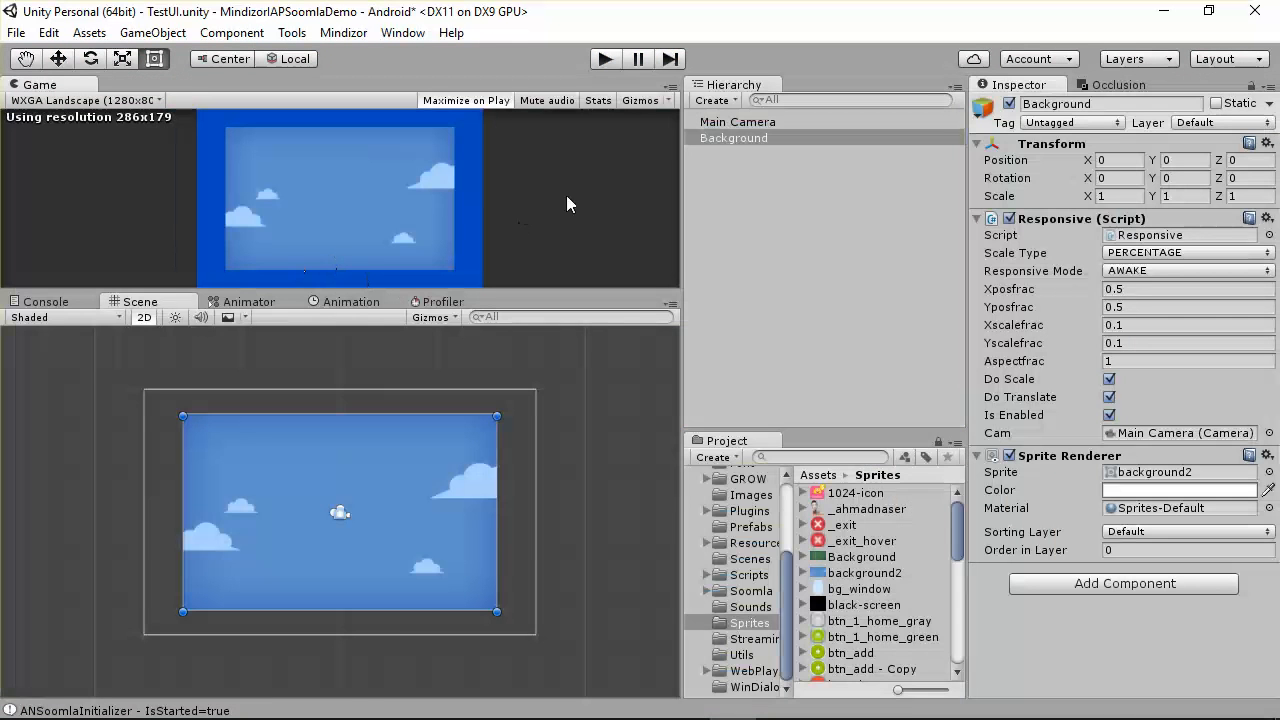
# Resize the Background sprite in the Scene view by its corners to fill the camera frame, about 1.26 × 1.24 scale.
pyautogui.click(748, 138)
pyautogui.scroll(3, 383, 476)
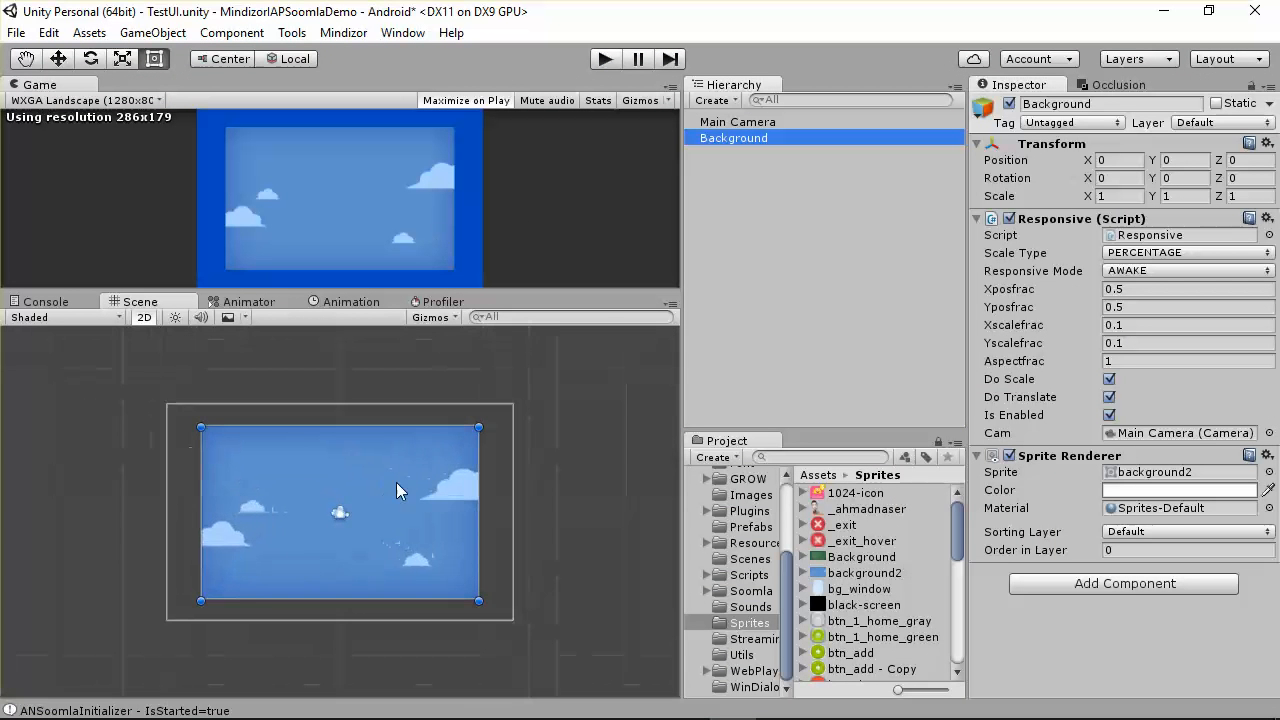
pyautogui.moveTo(478, 600); pyautogui.dragTo(514, 620)
pyautogui.moveTo(201, 427); pyautogui.dragTo(167, 404)
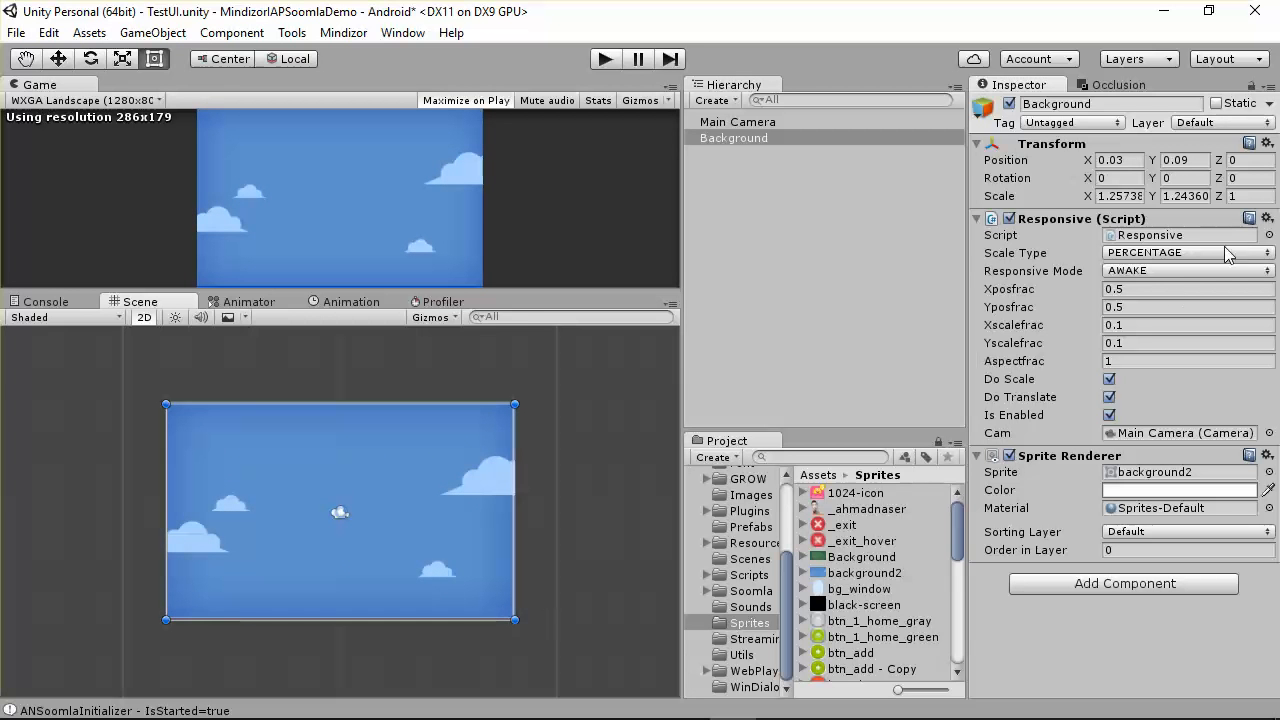
# Keep the Background's scale type at PERCENTAGE and set its Xscalefrac and Yscalefrac to 1.
pyautogui.click(1177, 253)
pyautogui.click(1177, 275)
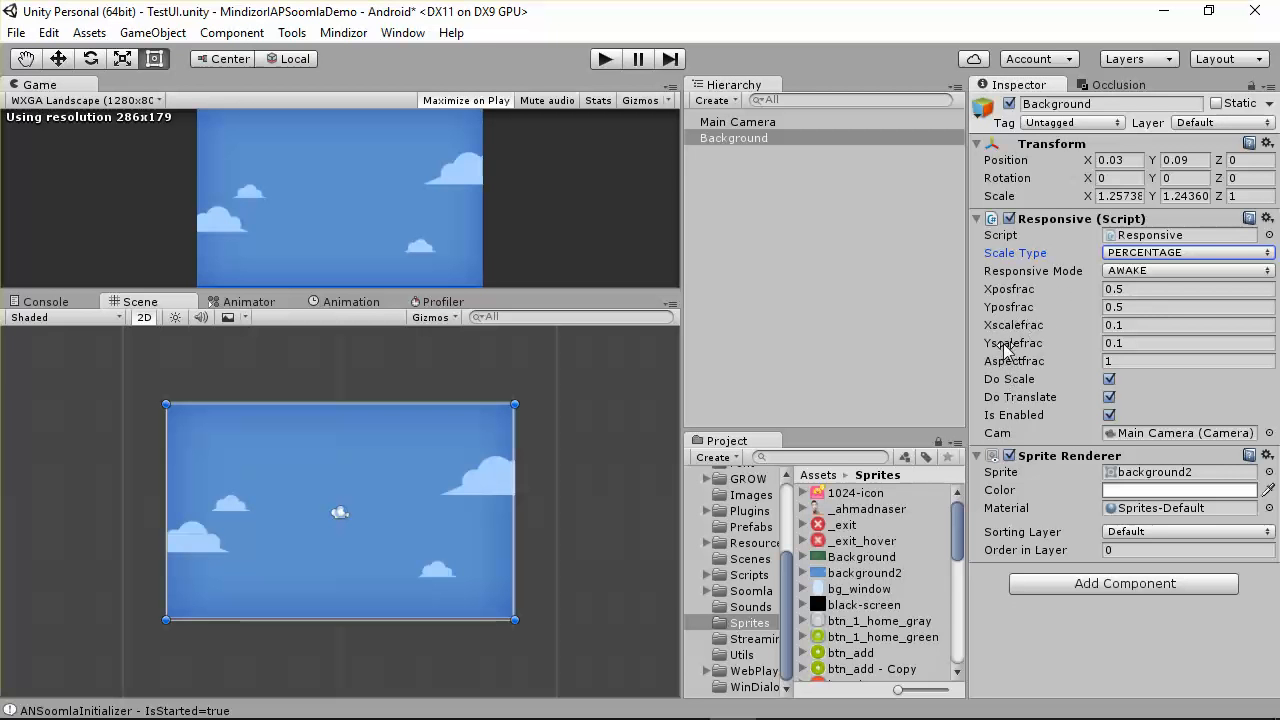
pyautogui.click(1072, 330)
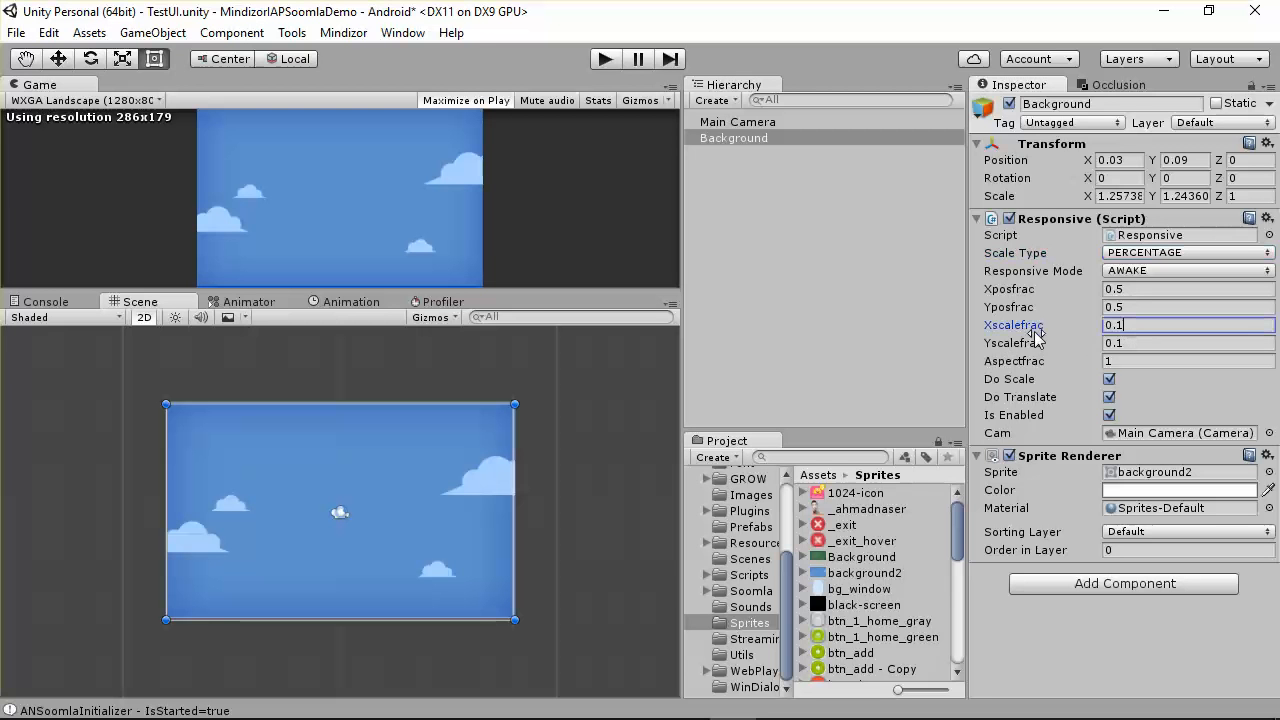
pyautogui.write('1')
pyautogui.click(1075, 346)
pyautogui.write('1')
pyautogui.click(1135, 361)
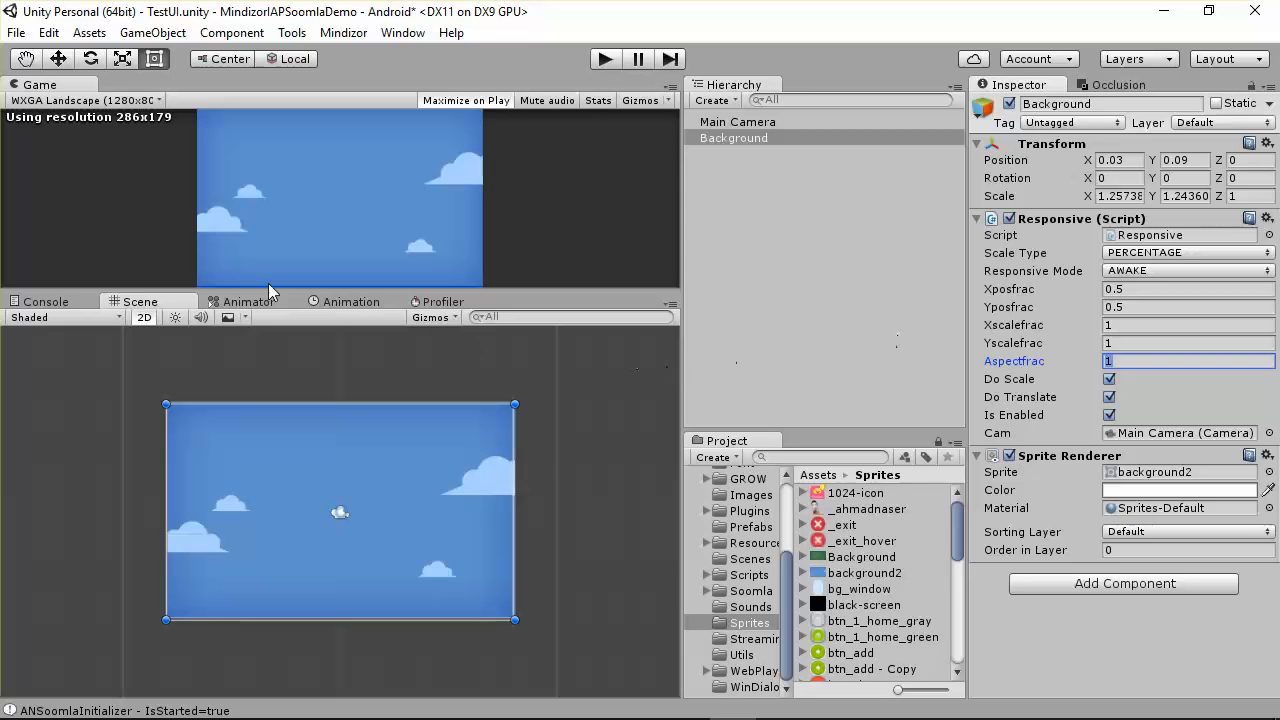
# Run the scene to check the Background with both scale fractions at 1, stop it and inspect the Aspectfrac setting.
pyautogui.click(604, 58)
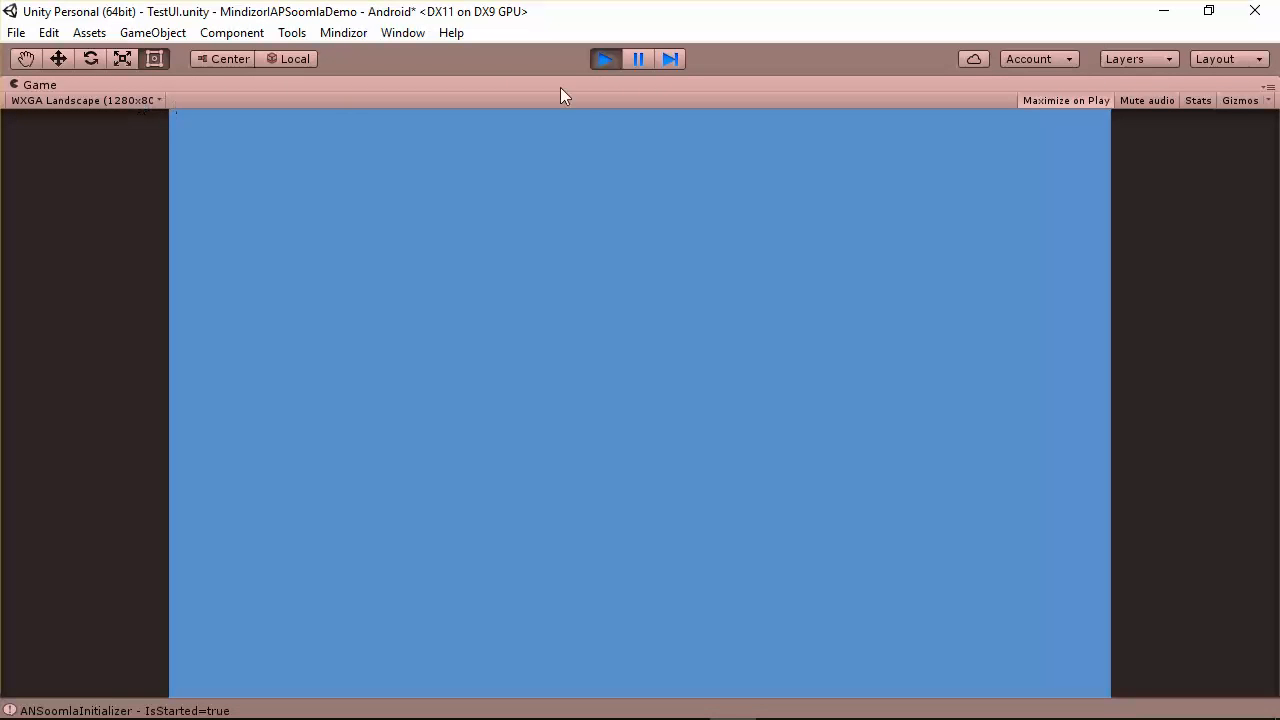
pyautogui.click(607, 61)
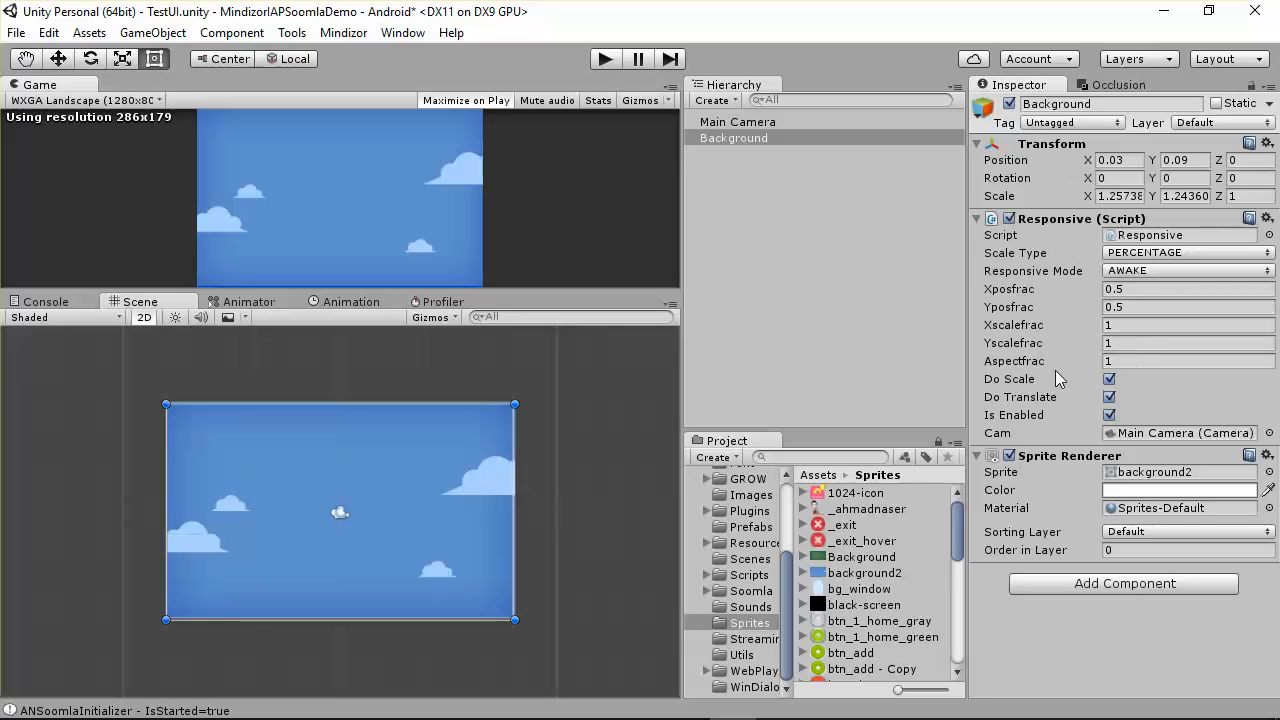
pyautogui.click(1008, 366)
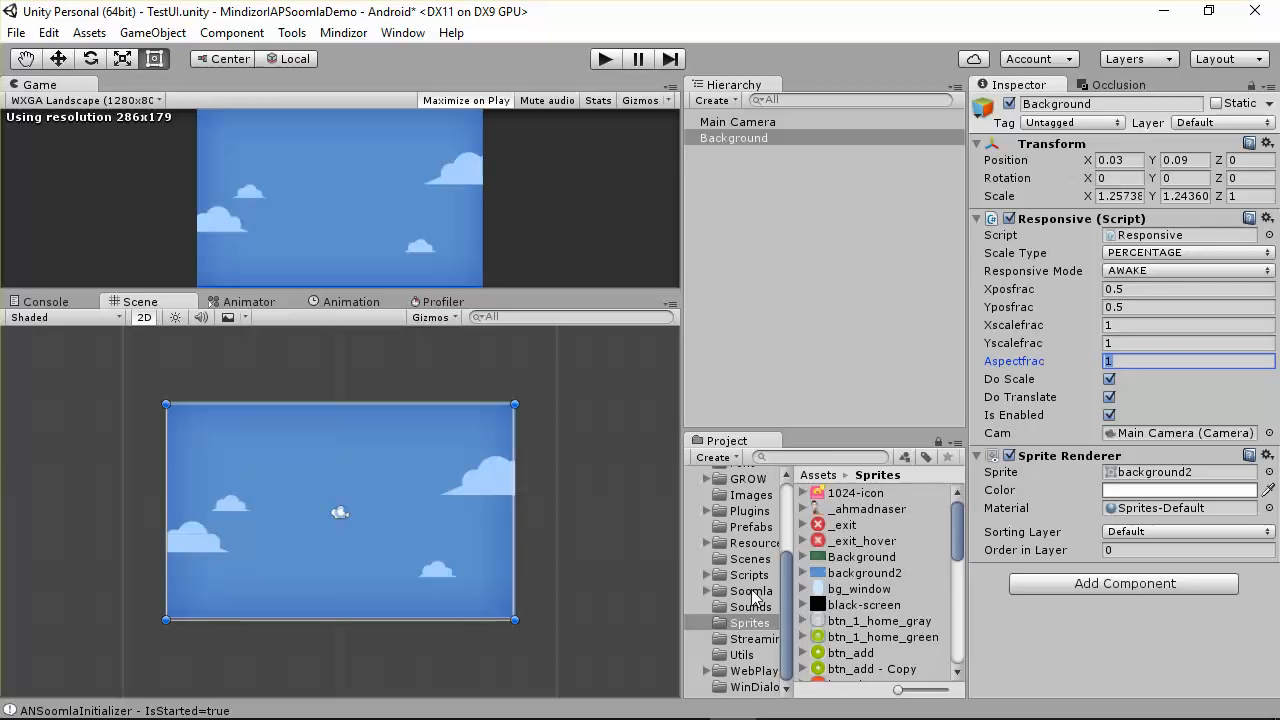
# Open the Main scene from the Scenes folder, saving the changes to TestUI.
pyautogui.click(750, 559)
pyautogui.doubleClick(838, 526)
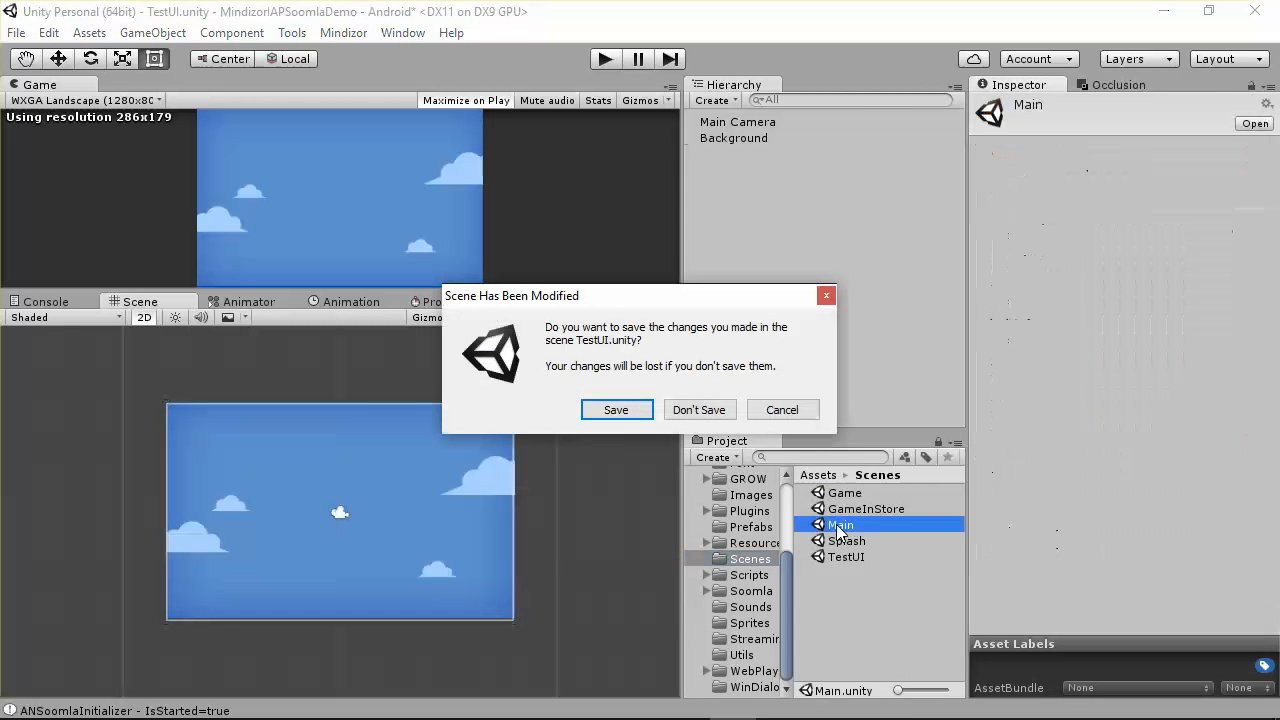
pyautogui.click(639, 410)
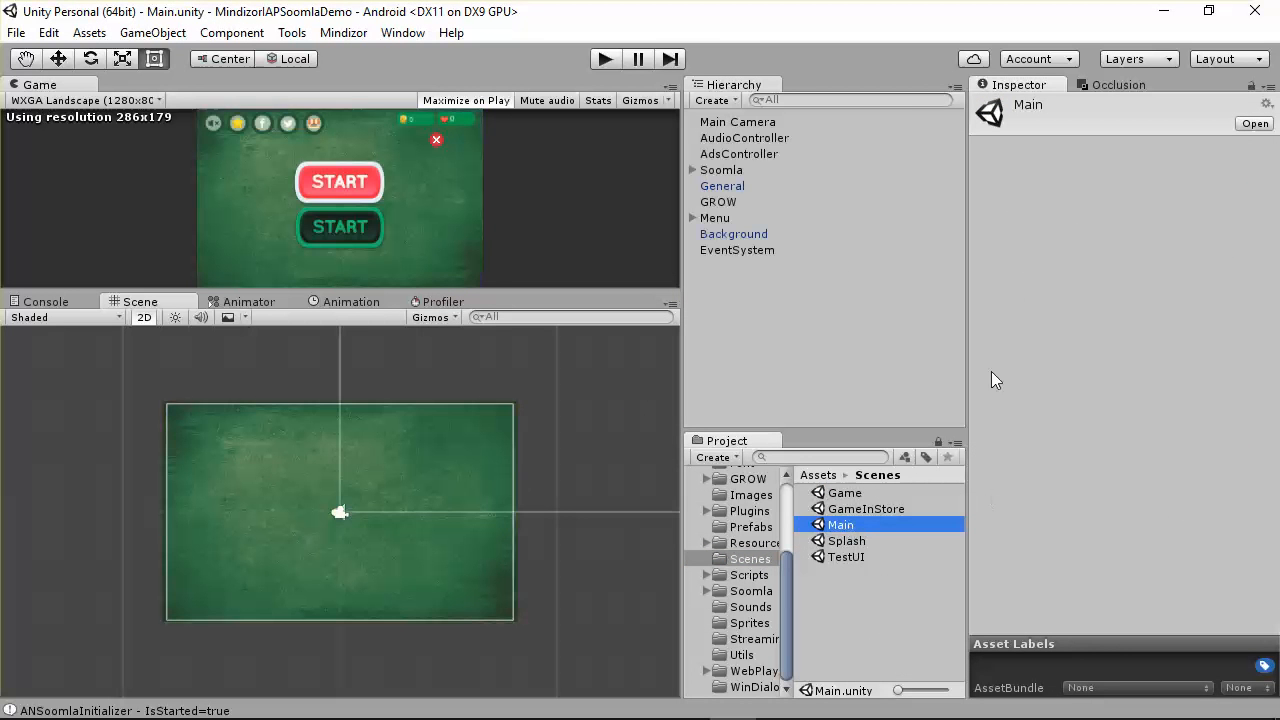
# Examine the Responsive script settings of the Main scene's Background, especially its Xscalefrac, Yscalefrac and Aspectfrac values.
pyautogui.click(733, 236)
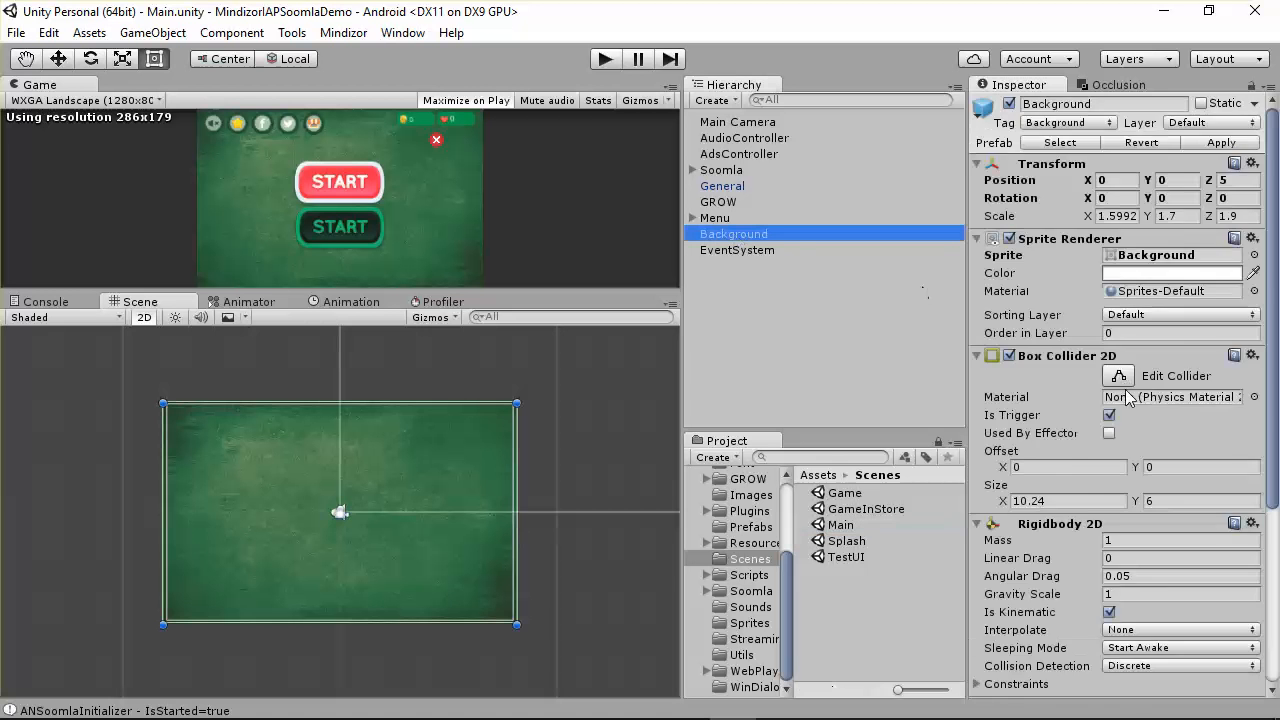
pyautogui.scroll(-3, 1135, 475)
pyautogui.scroll(-1, 1135, 475)
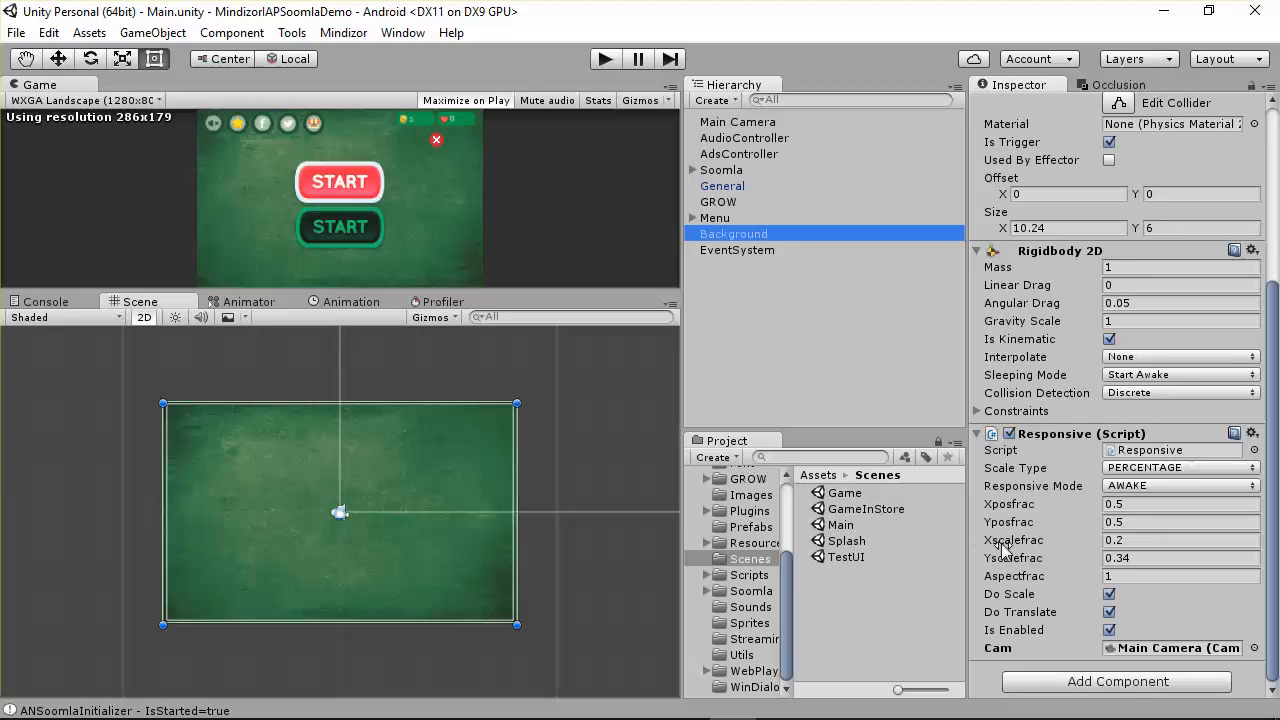
pyautogui.click(1153, 542)
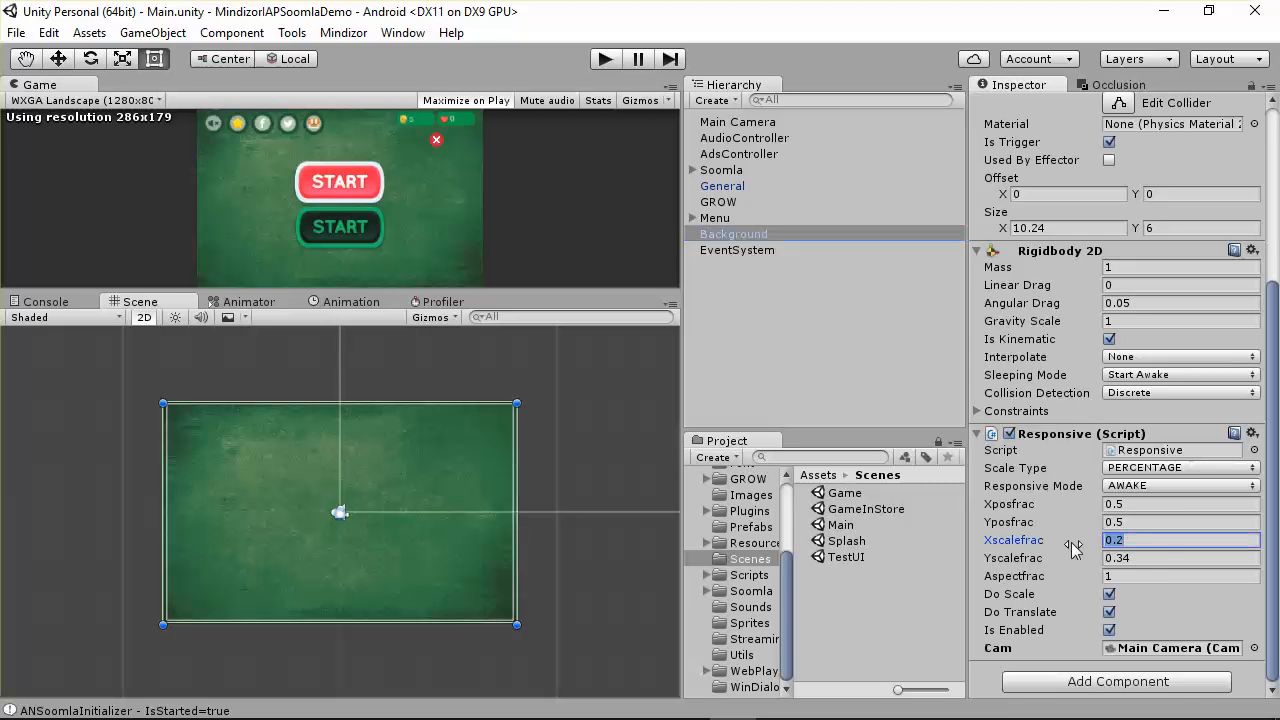
pyautogui.click(1163, 557)
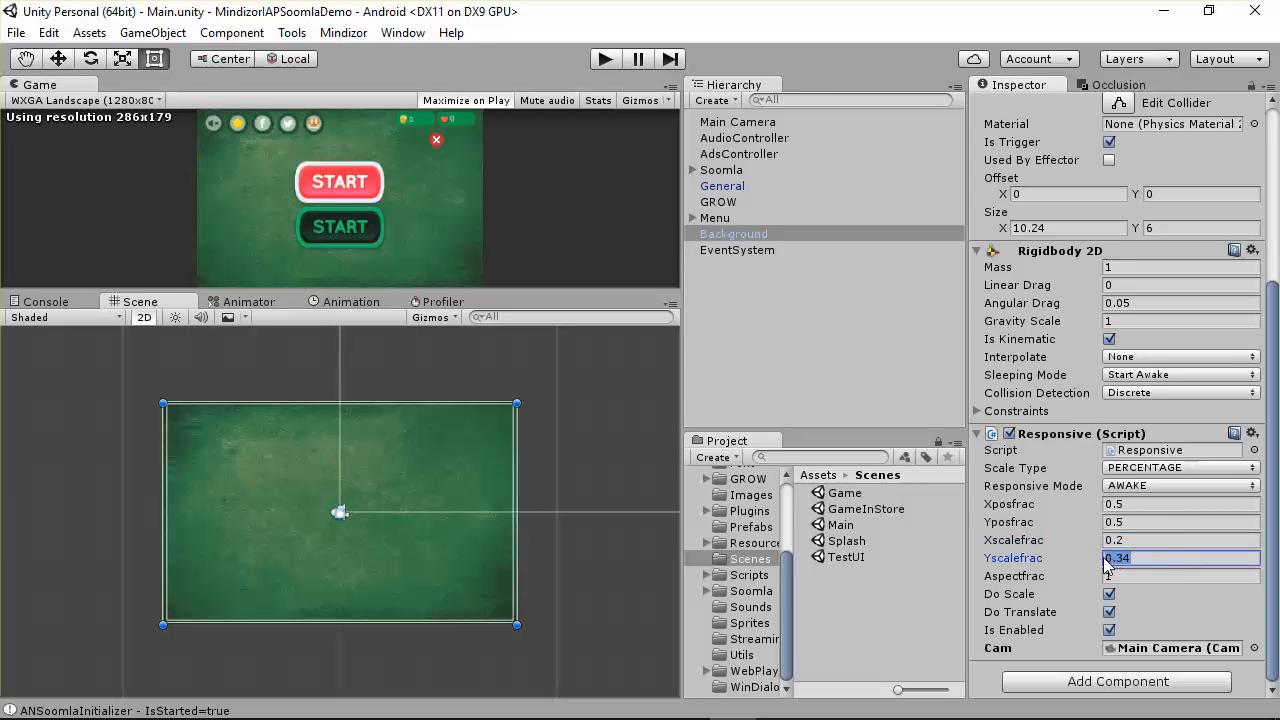
pyautogui.press('Return')
pyautogui.click(1121, 575)
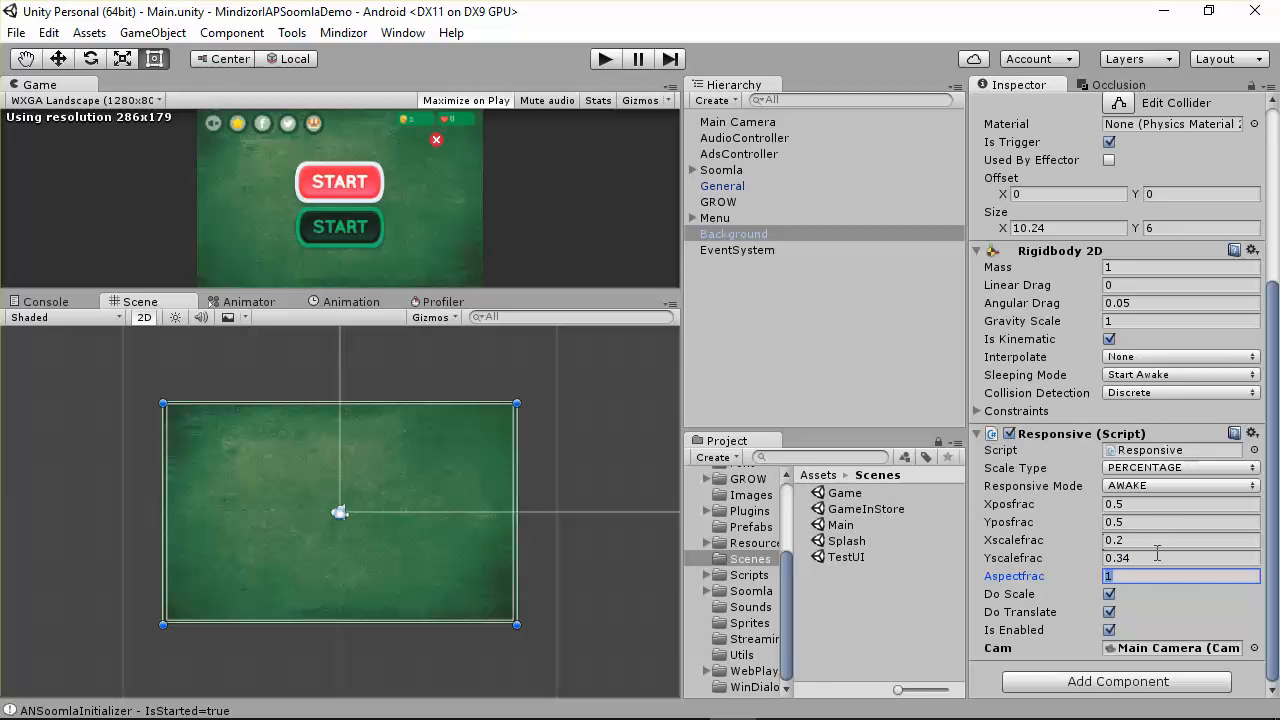
pyautogui.click(1139, 540)
pyautogui.click(1169, 560)
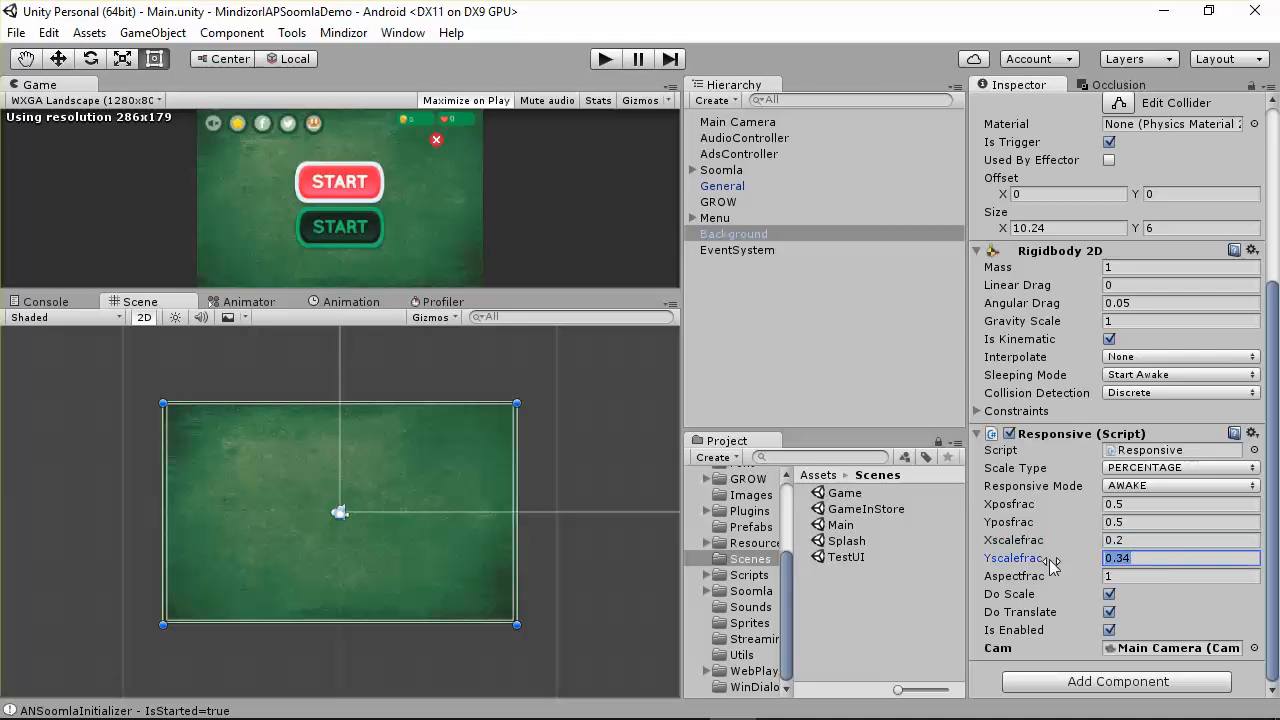
# Reopen the TestUI scene and set the Background's Xscalefrac to 0.2 and Yscalefrac to 0.34.
pyautogui.doubleClick(846, 557)
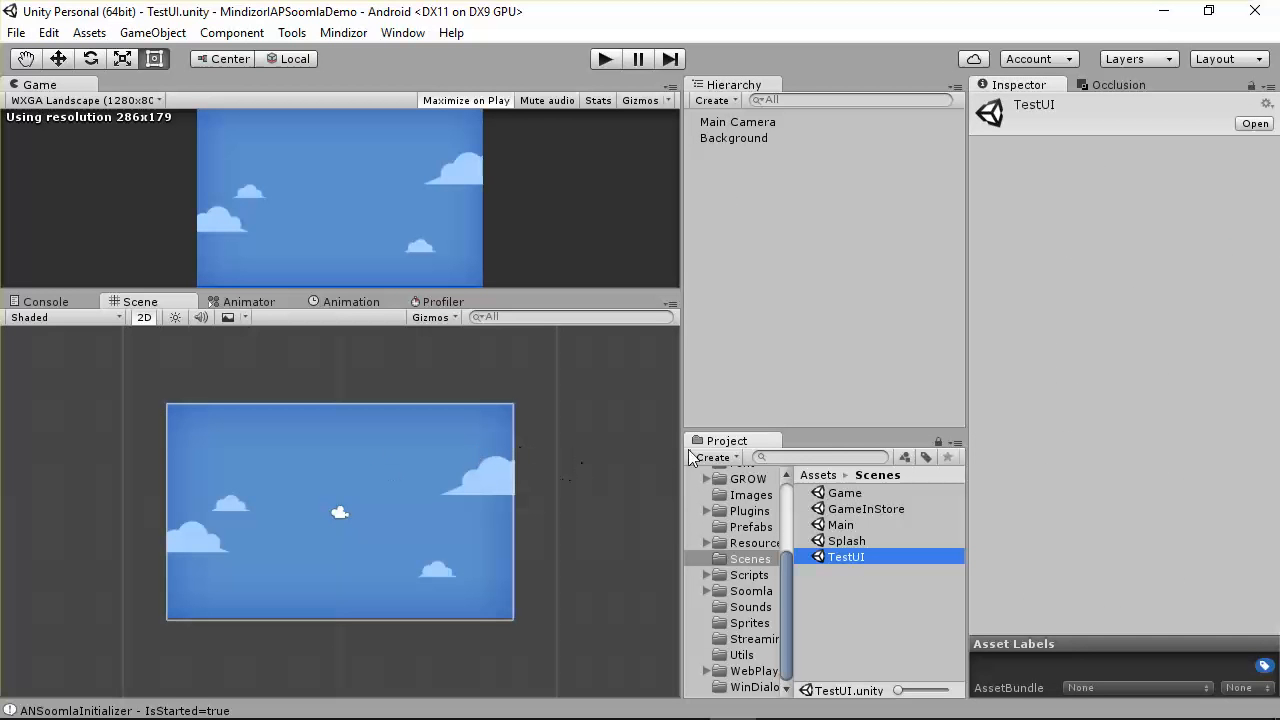
pyautogui.click(465, 516)
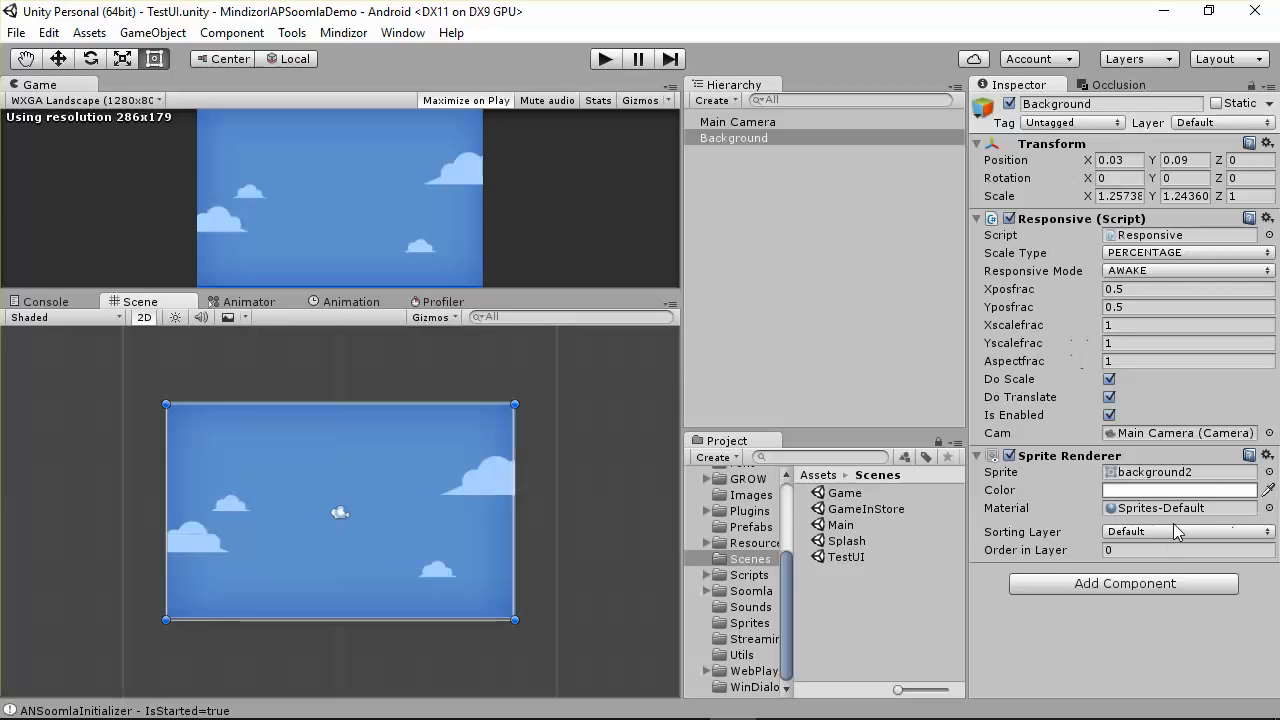
pyautogui.click(1133, 325)
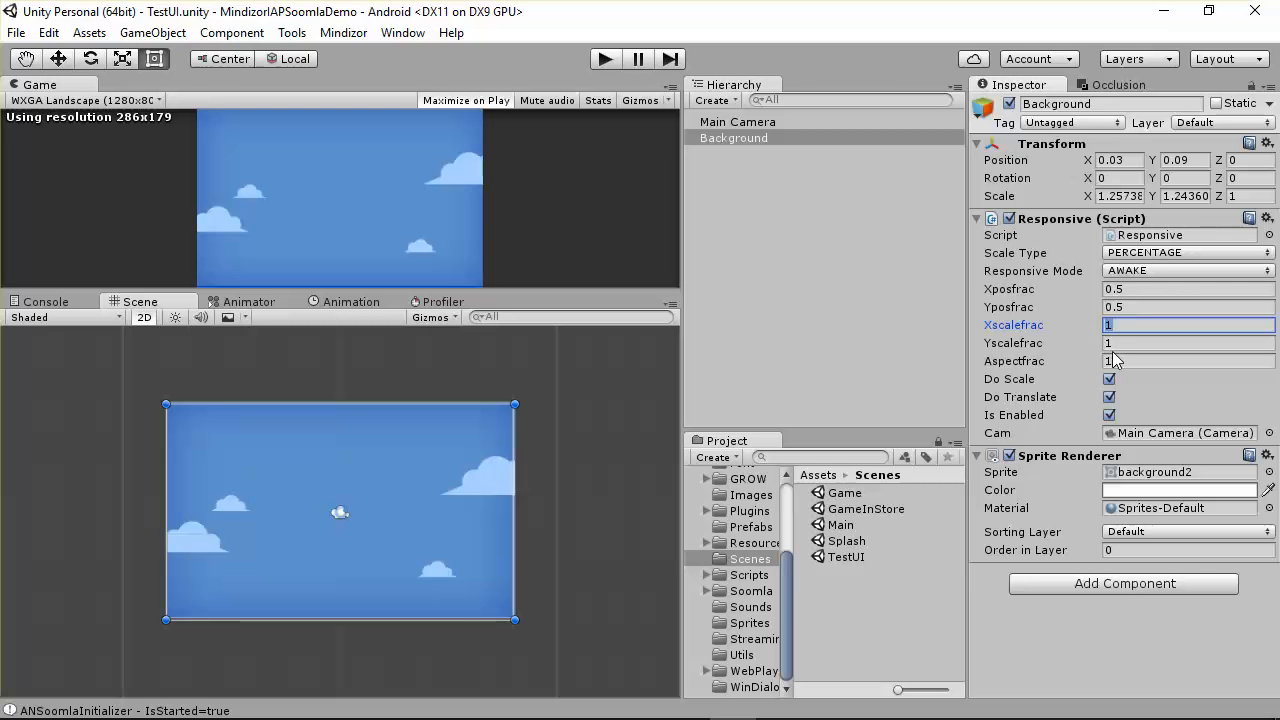
pyautogui.write('0.2')
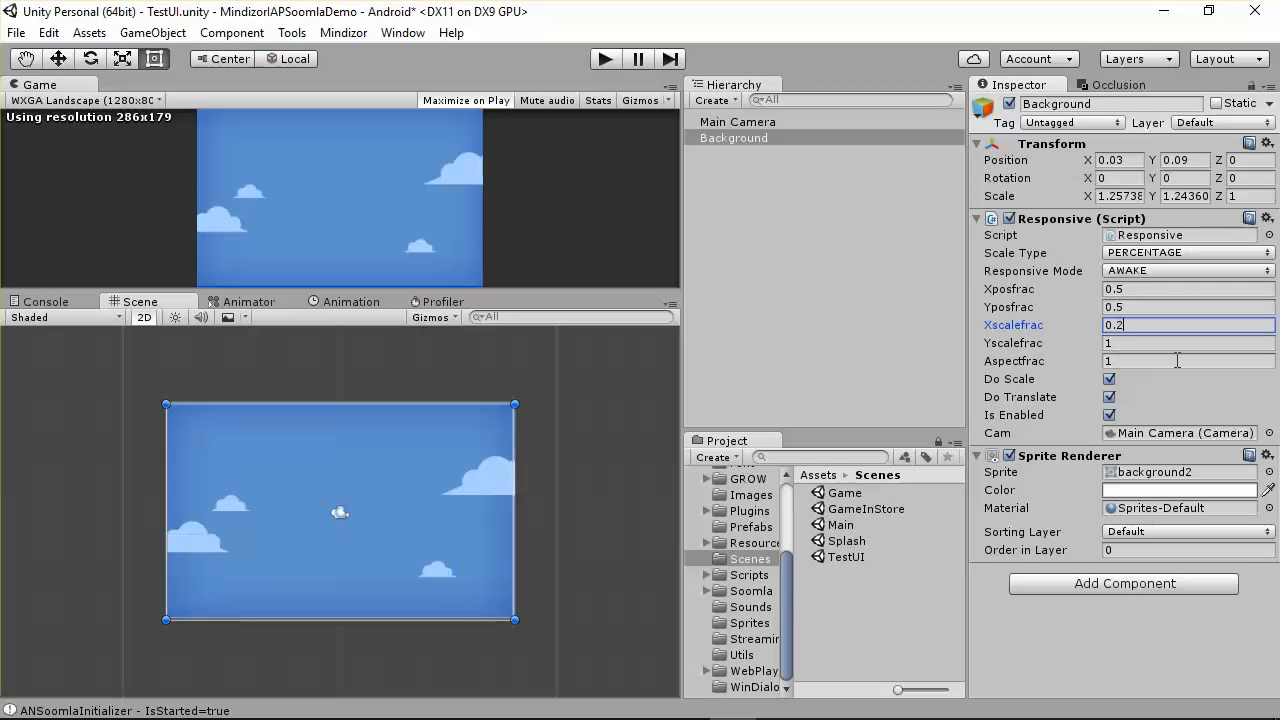
pyautogui.click(1138, 345)
pyautogui.write('.')
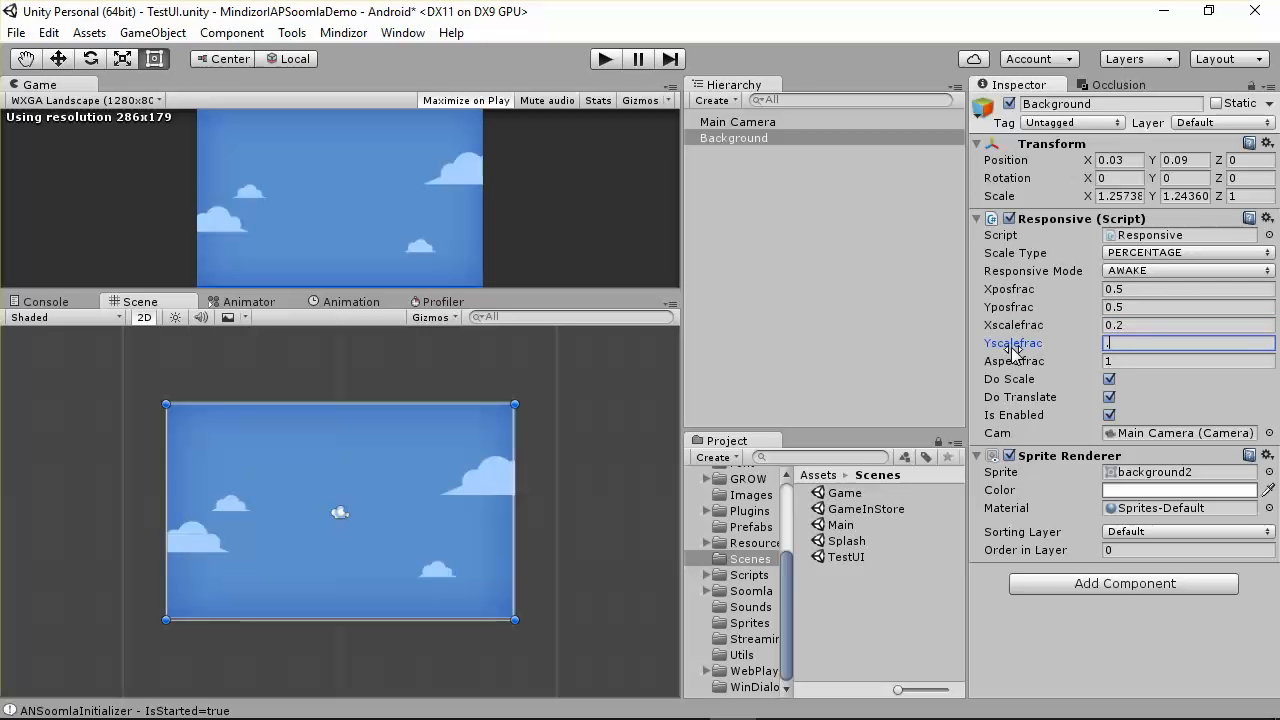
pyautogui.write('34')
pyautogui.click(1120, 330)
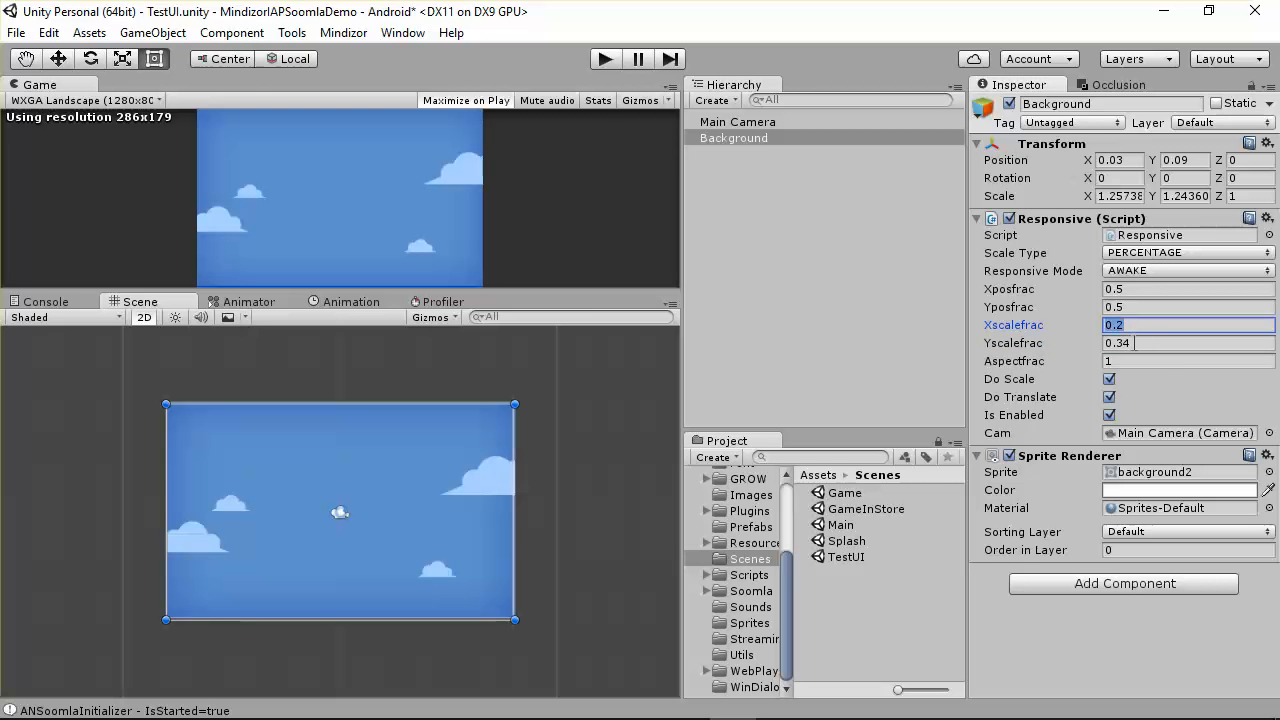
# Play-test the TestUI scene to check the Background with the new scale fractions, and stop it.
pyautogui.click(605, 60)
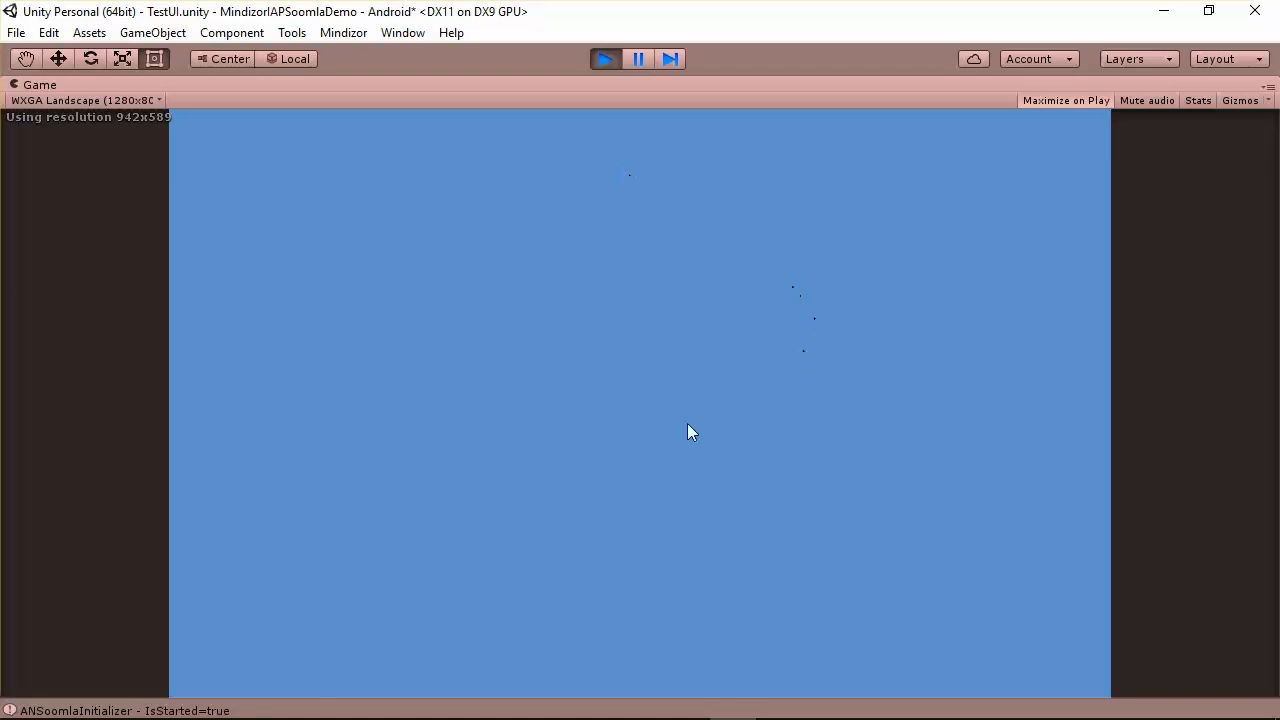
pyautogui.click(604, 60)
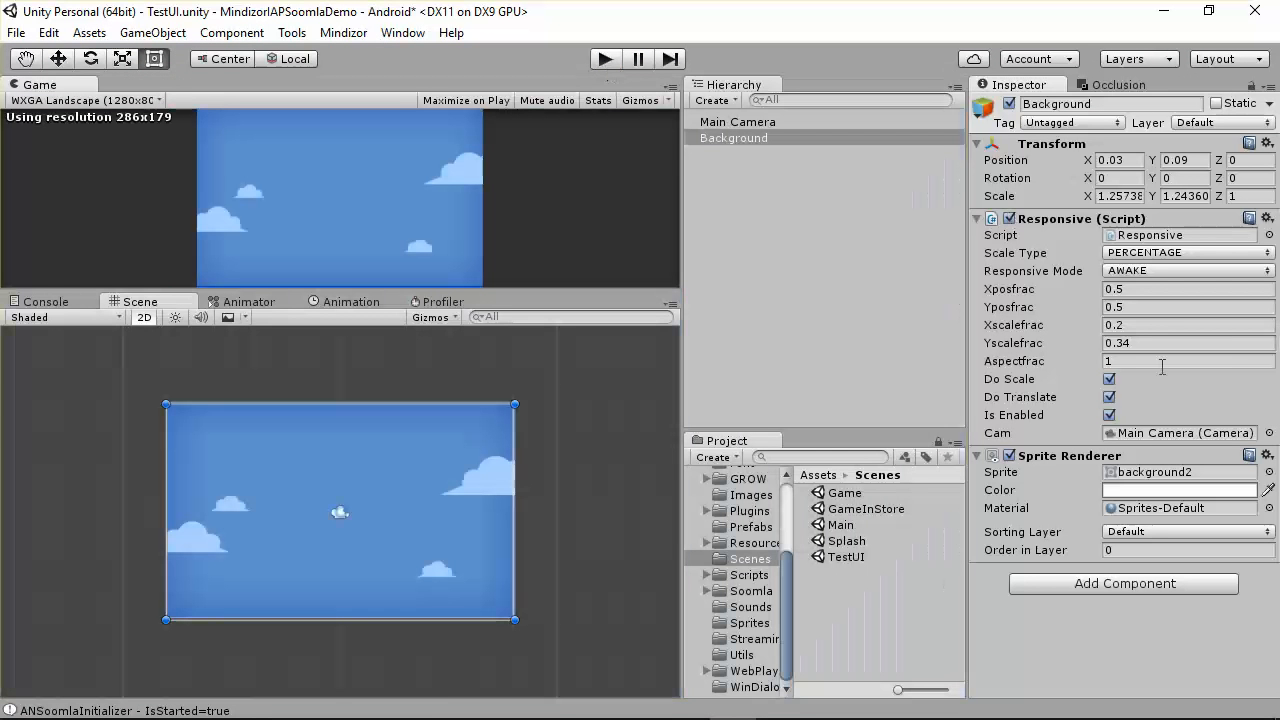
# Remove the Background's Responsive script and add it again as a new component below the Sprite Renderer.
pyautogui.moveTo(1037, 224); pyautogui.dragTo(1023, 489)
pyautogui.click(1267, 218)
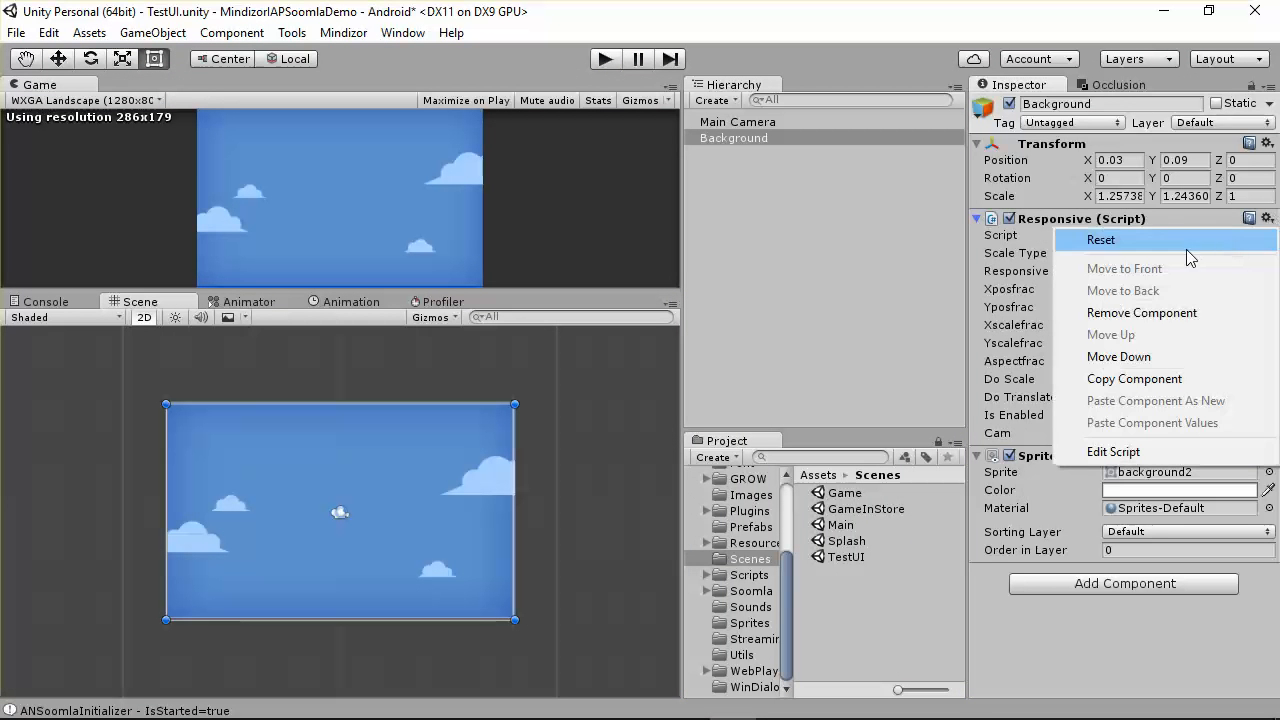
pyautogui.click(1095, 310)
pyautogui.click(1128, 346)
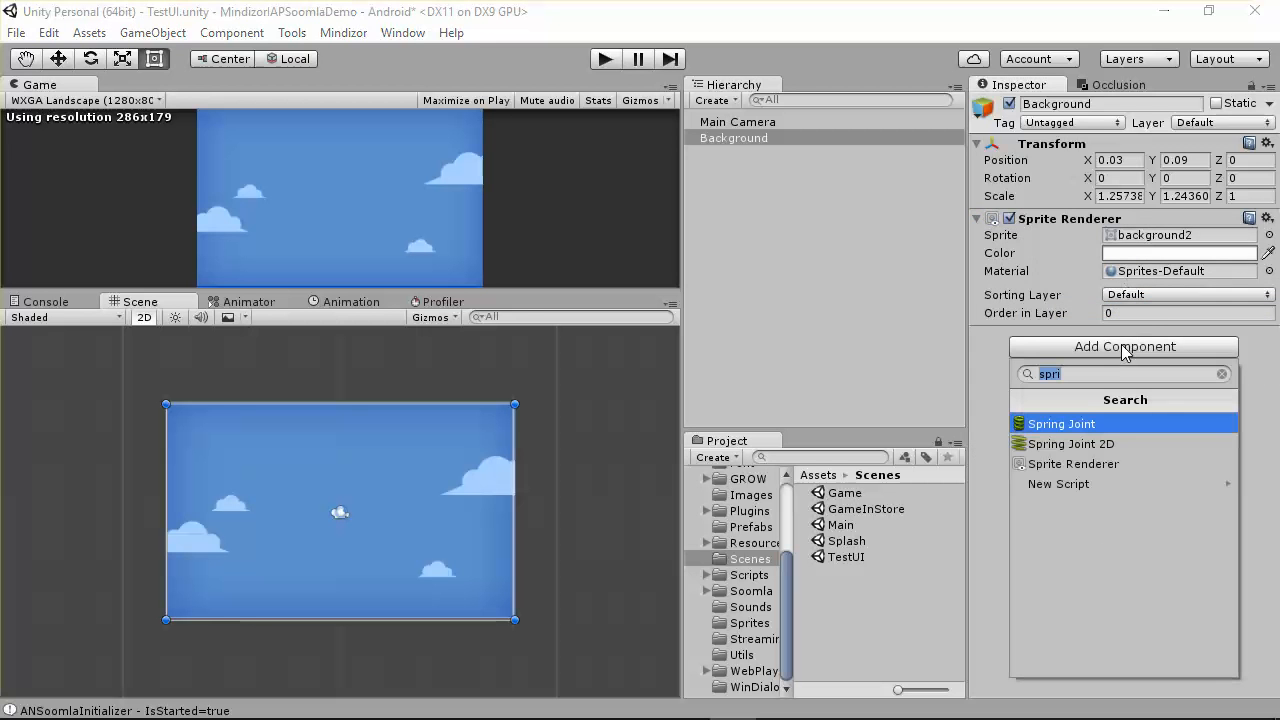
pyautogui.write('res')
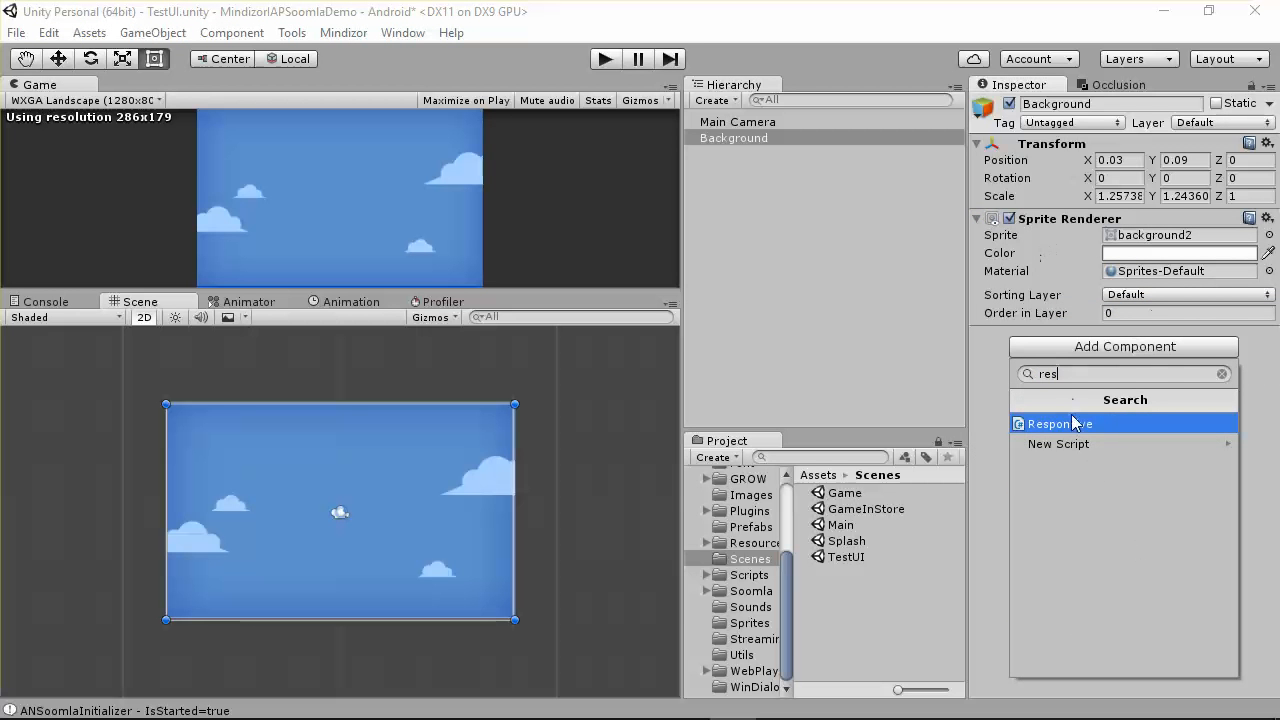
pyautogui.click(1073, 423)
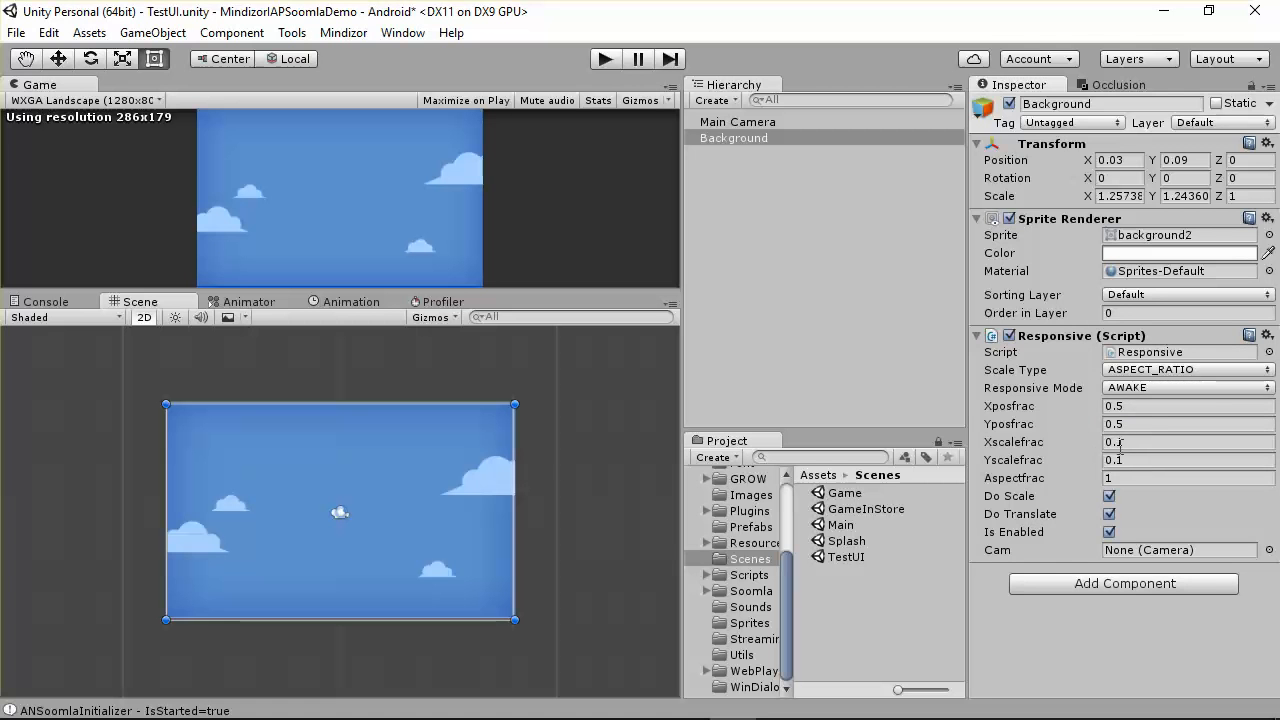
# Set the Responsive script's Scale Type to PERCENTAGE, Xscalefrac to 0.2 and Yscalefrac to 0.34, and assign Main Camera as its Cam.
pyautogui.click(1158, 370)
pyautogui.click(1160, 395)
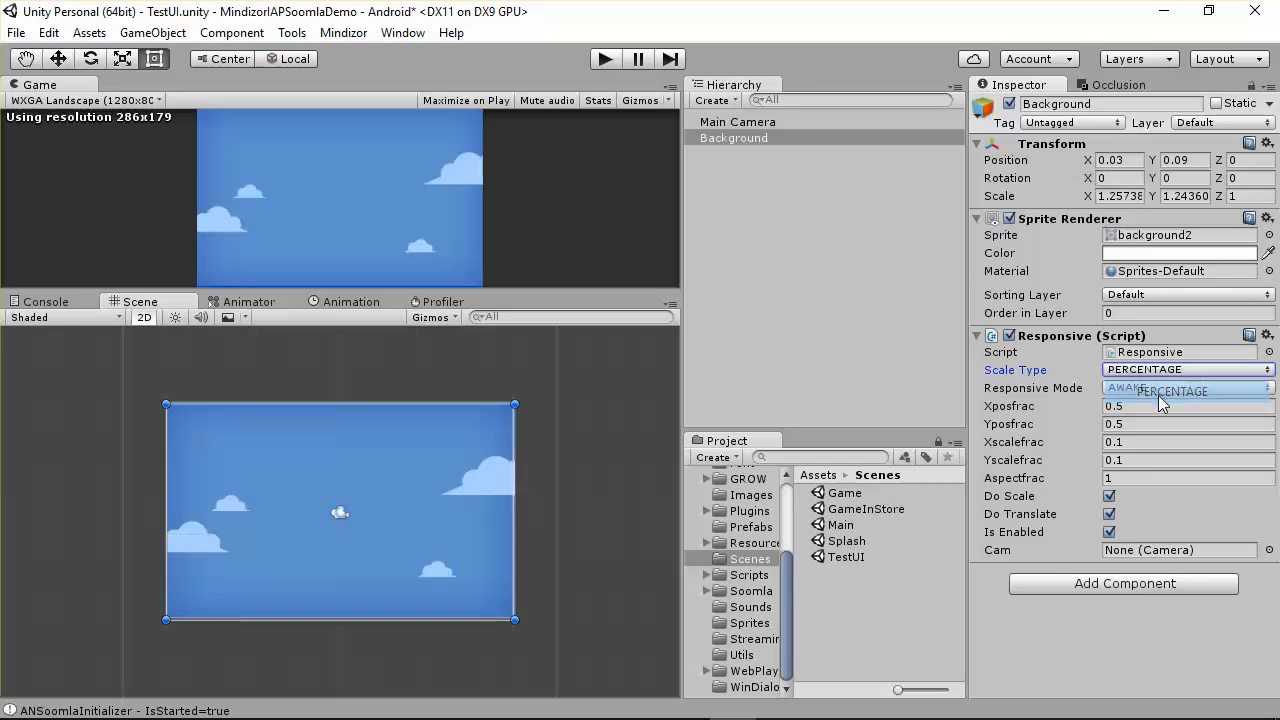
pyautogui.click(1120, 442)
pyautogui.write('0.2')
pyautogui.click(1128, 460)
pyautogui.write('0.34')
pyautogui.click(1137, 442)
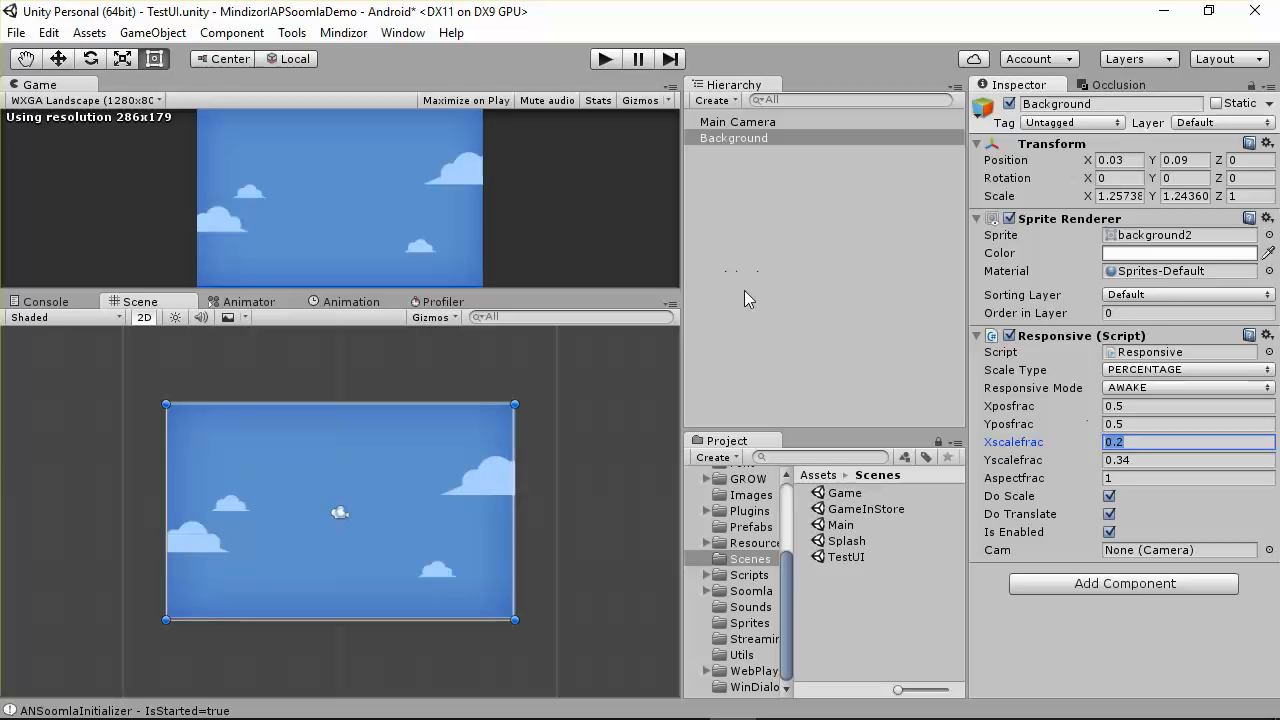
pyautogui.moveTo(1101, 449); pyautogui.dragTo(1160, 552)
# Play-test the TestUI scene in an enlarged Game view to check how the Background scales, and stop it.
pyautogui.click(606, 60)
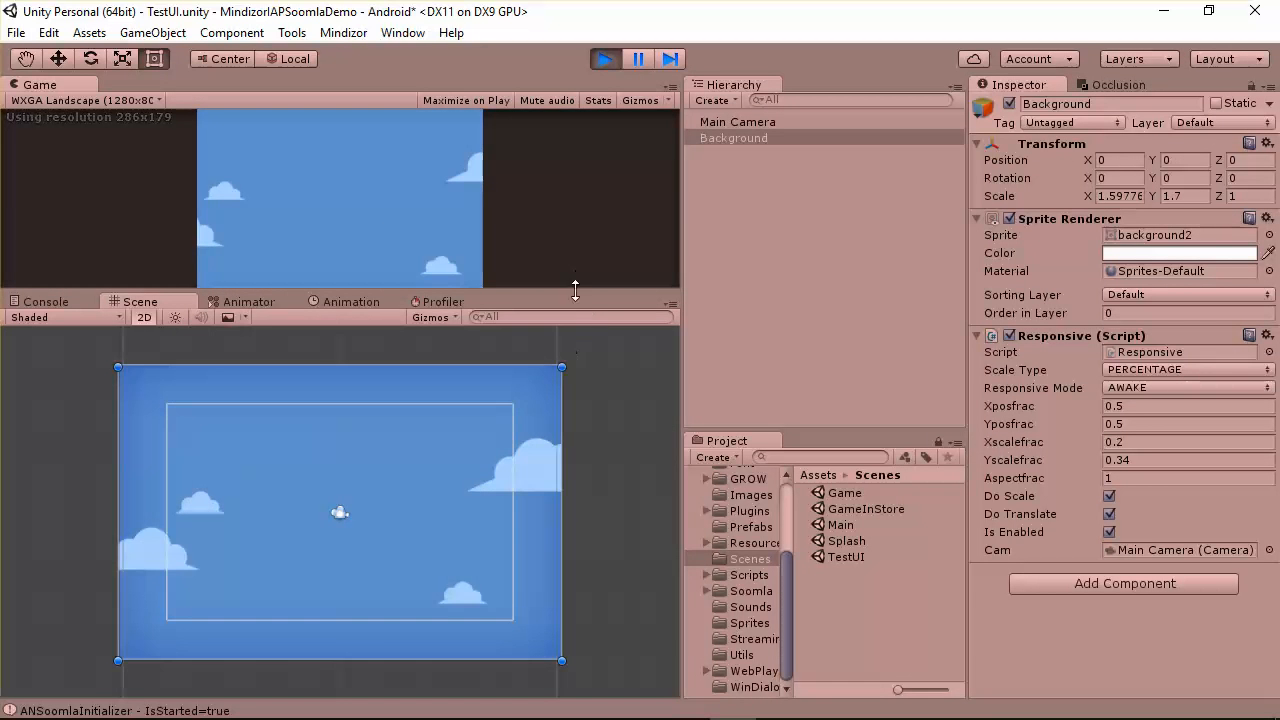
pyautogui.moveTo(571, 285); pyautogui.dragTo(575, 483)
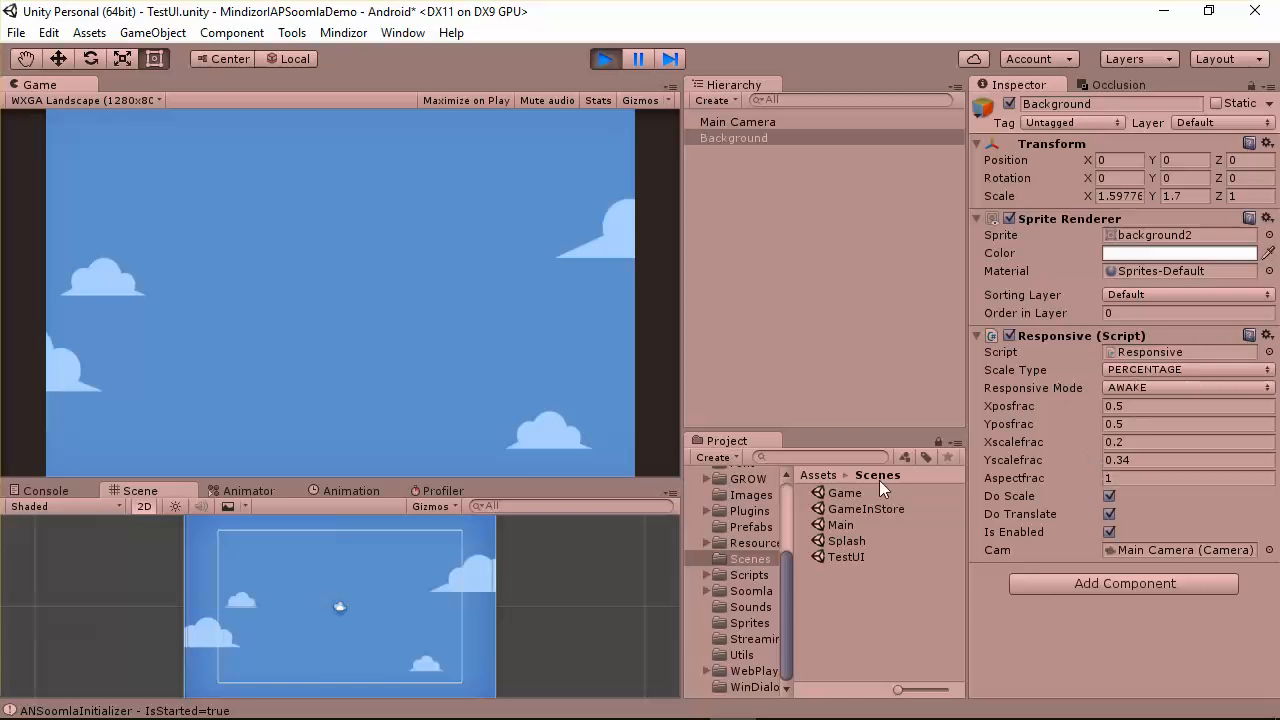
pyautogui.moveTo(478, 483); pyautogui.dragTo(433, 594)
pyautogui.click(598, 59)
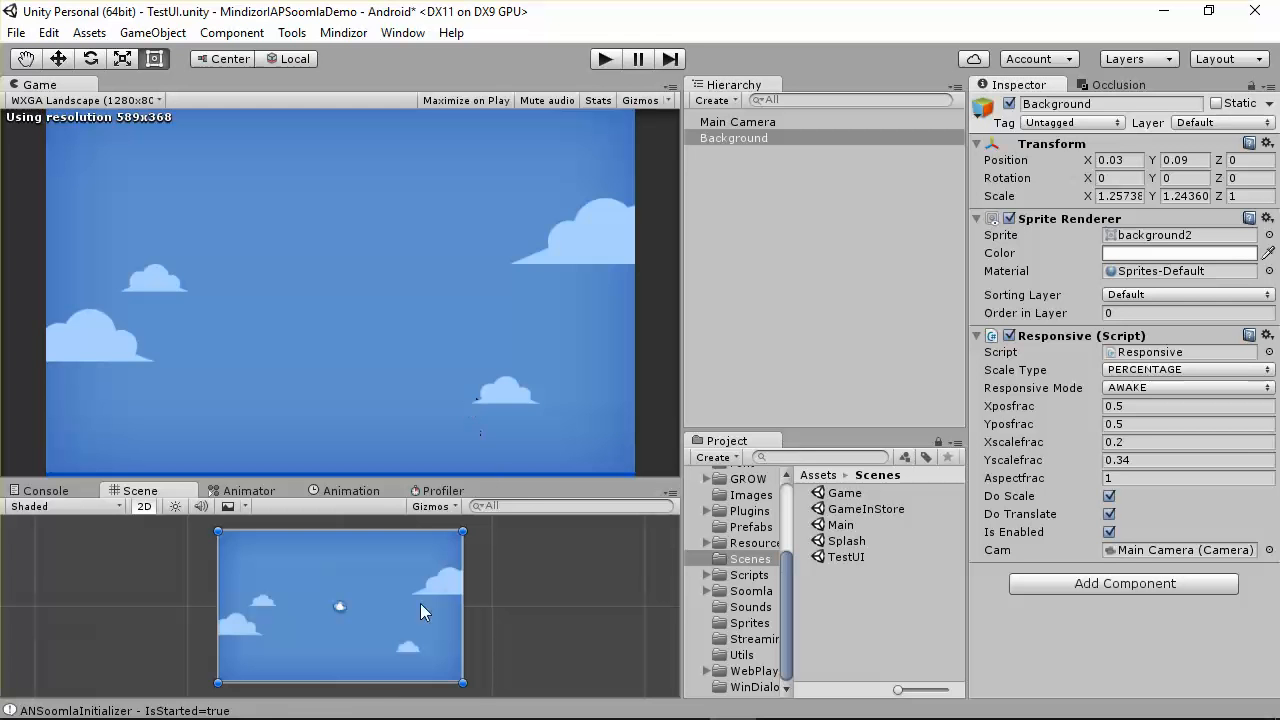
# Stretch the Background's lower edge down past the camera frame, to a Y scale of about 1.285, and save the scene.
pyautogui.moveTo(337, 683); pyautogui.dragTo(337, 690)
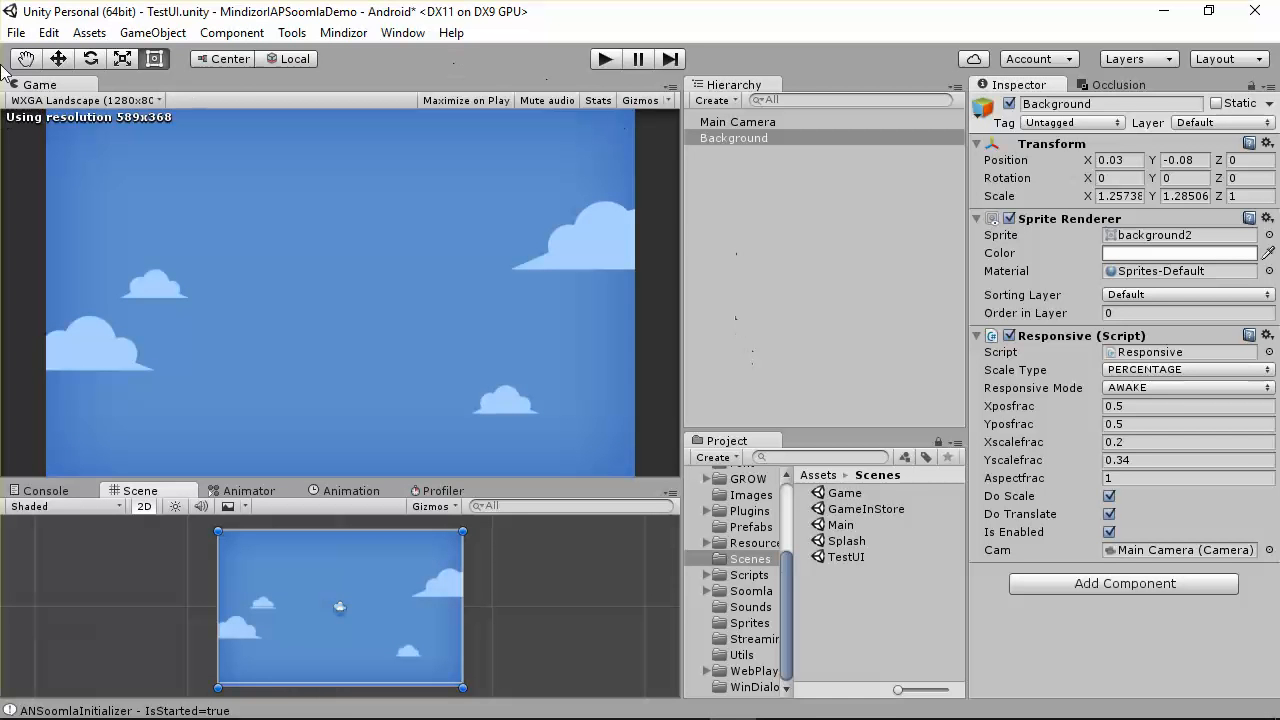
pyautogui.click(18, 32)
pyautogui.click(80, 105)
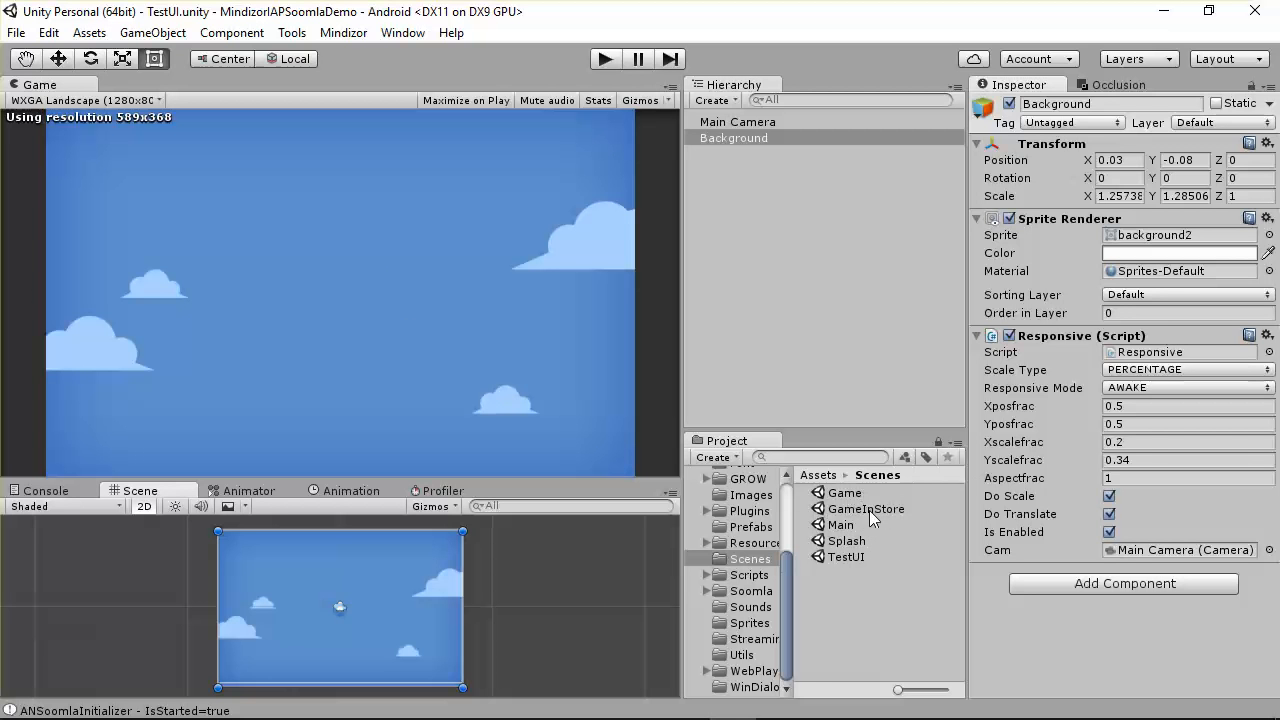
# Open the Game scene from the Scenes folder.
pyautogui.doubleClick(840, 497)
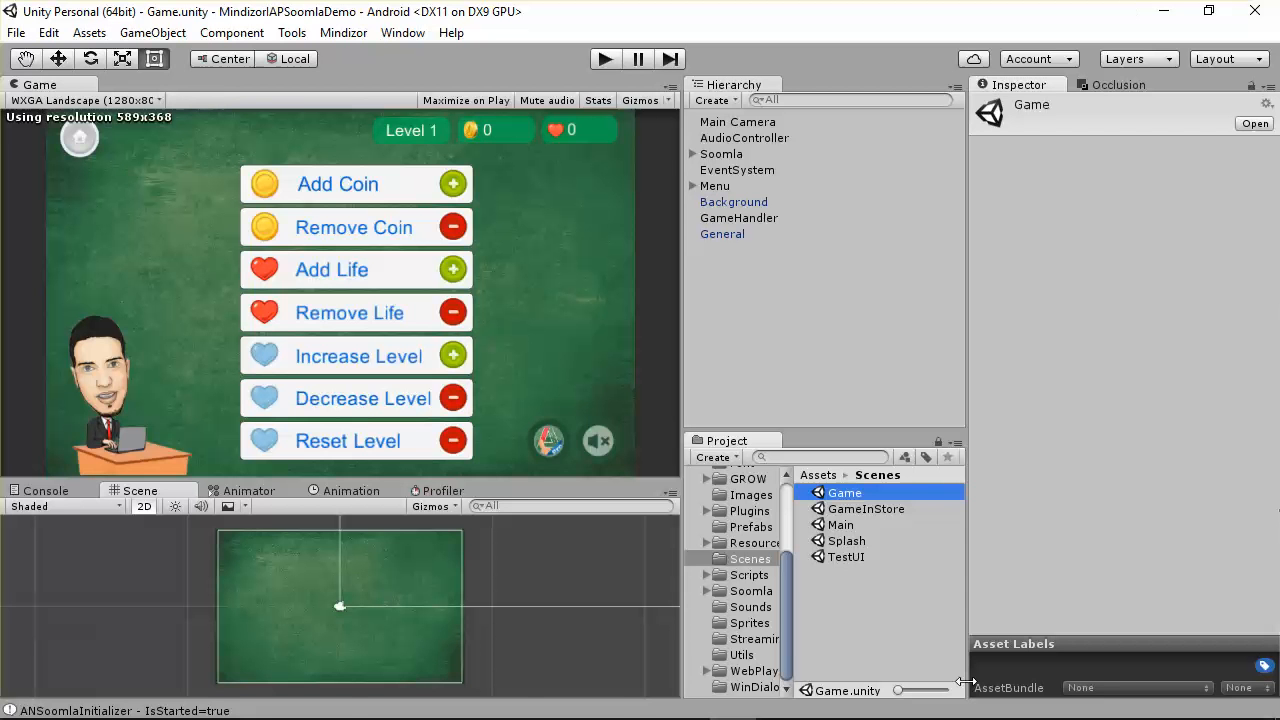
pyautogui.moveTo(1060, 712)
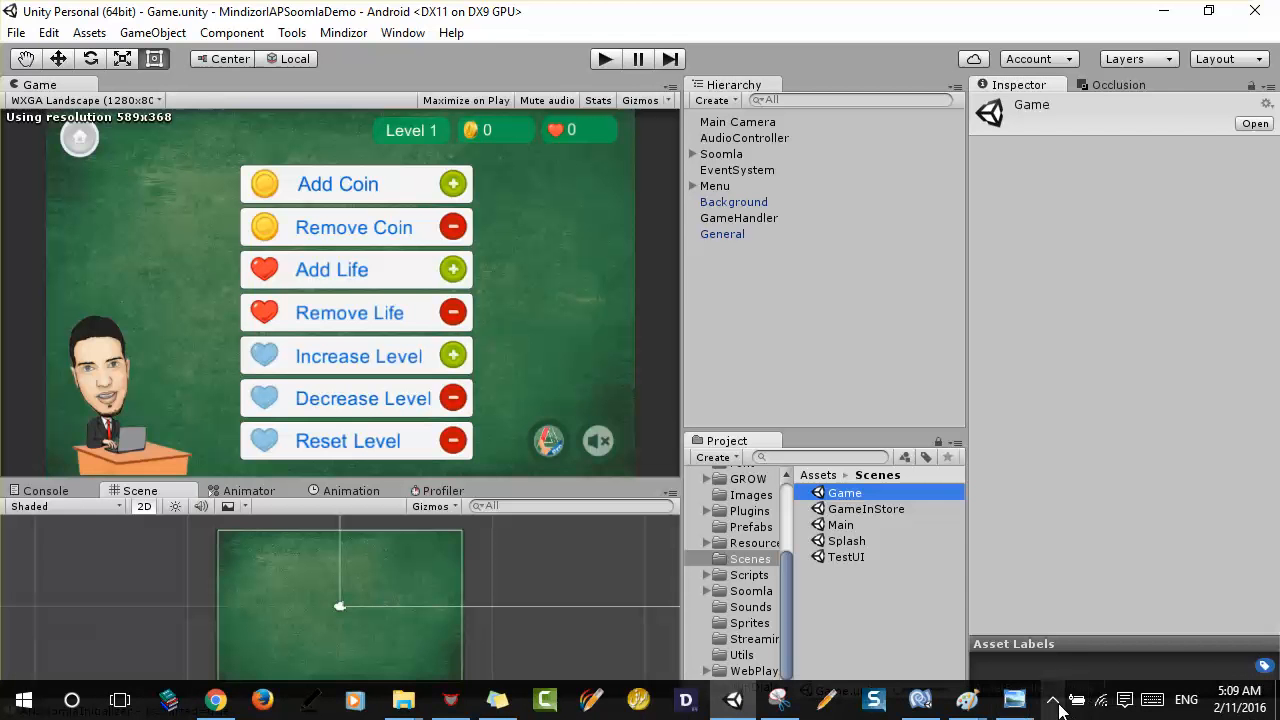
pyautogui.click(1055, 703)
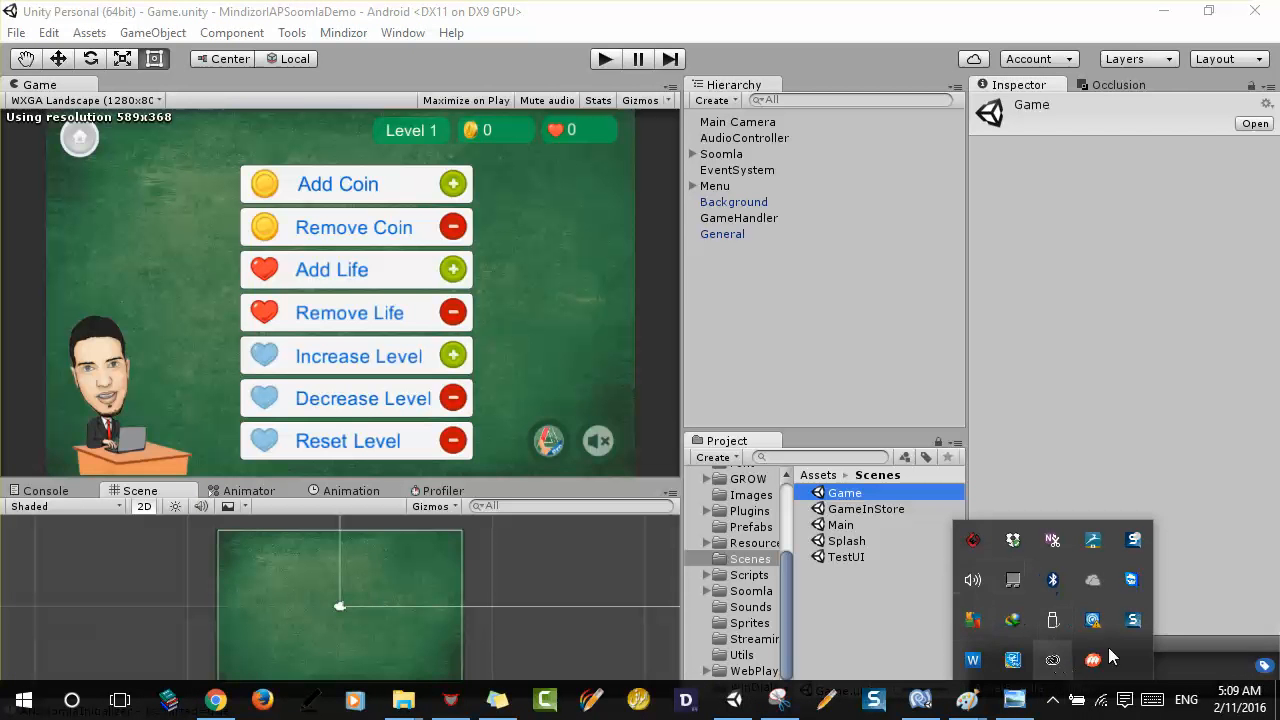